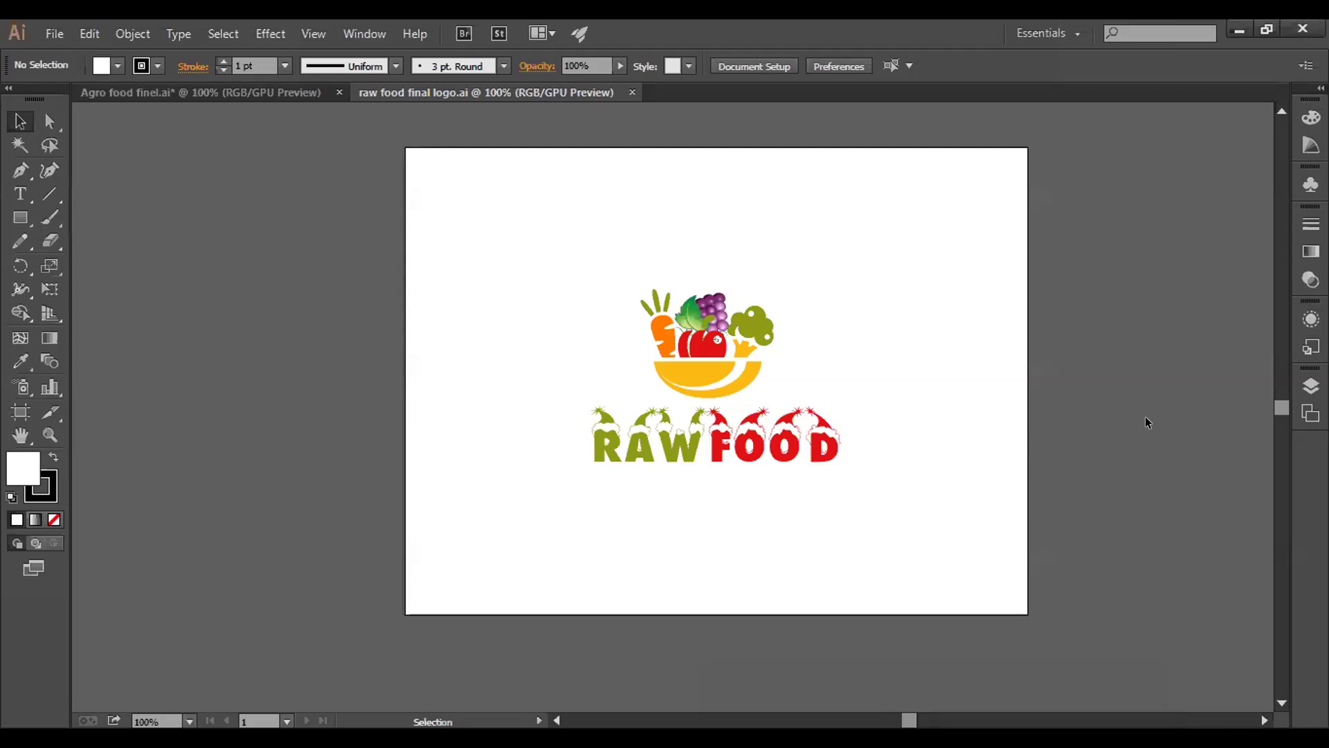
Step: Ungroup the Raw Food logo into its separate bowl, fruit and lettering objects
key("alt")
key("alt")
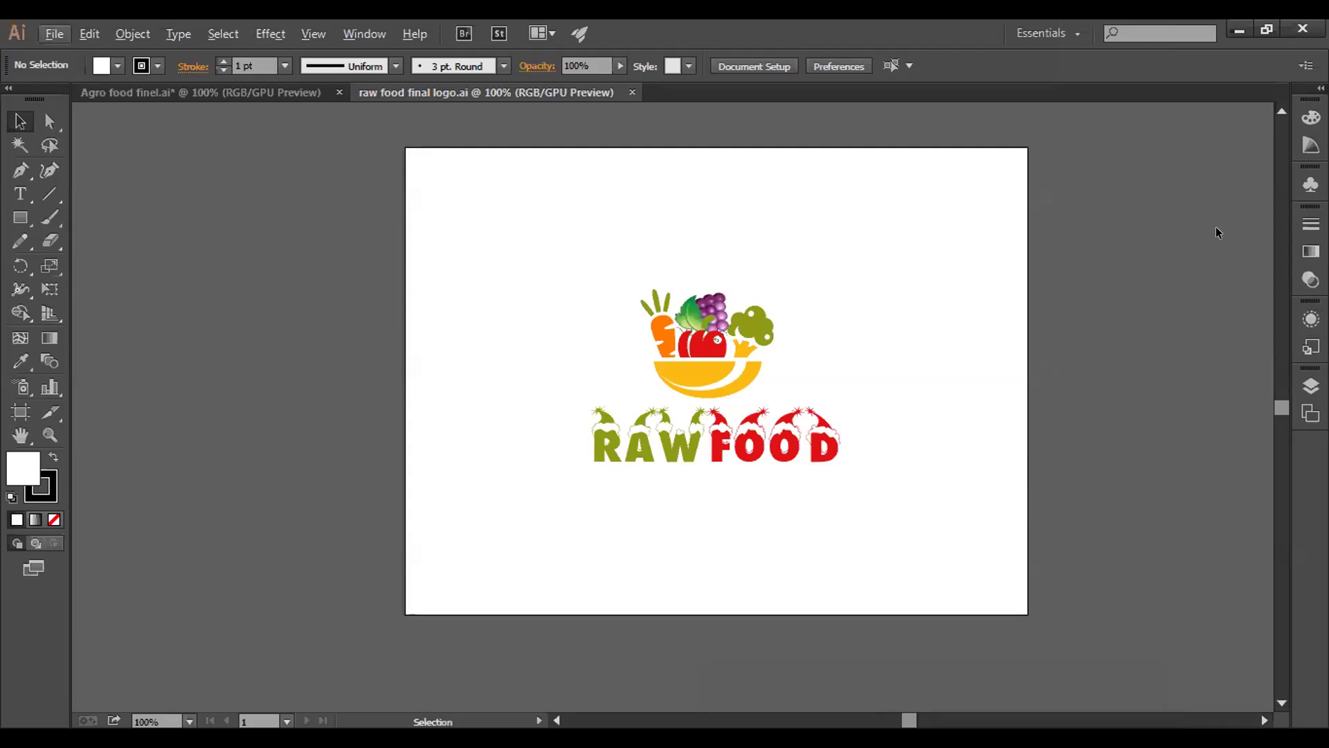
scroll(998, 363, "up", 1)
scroll(999, 363, "up", 2)
scroll(999, 368, "down", 1)
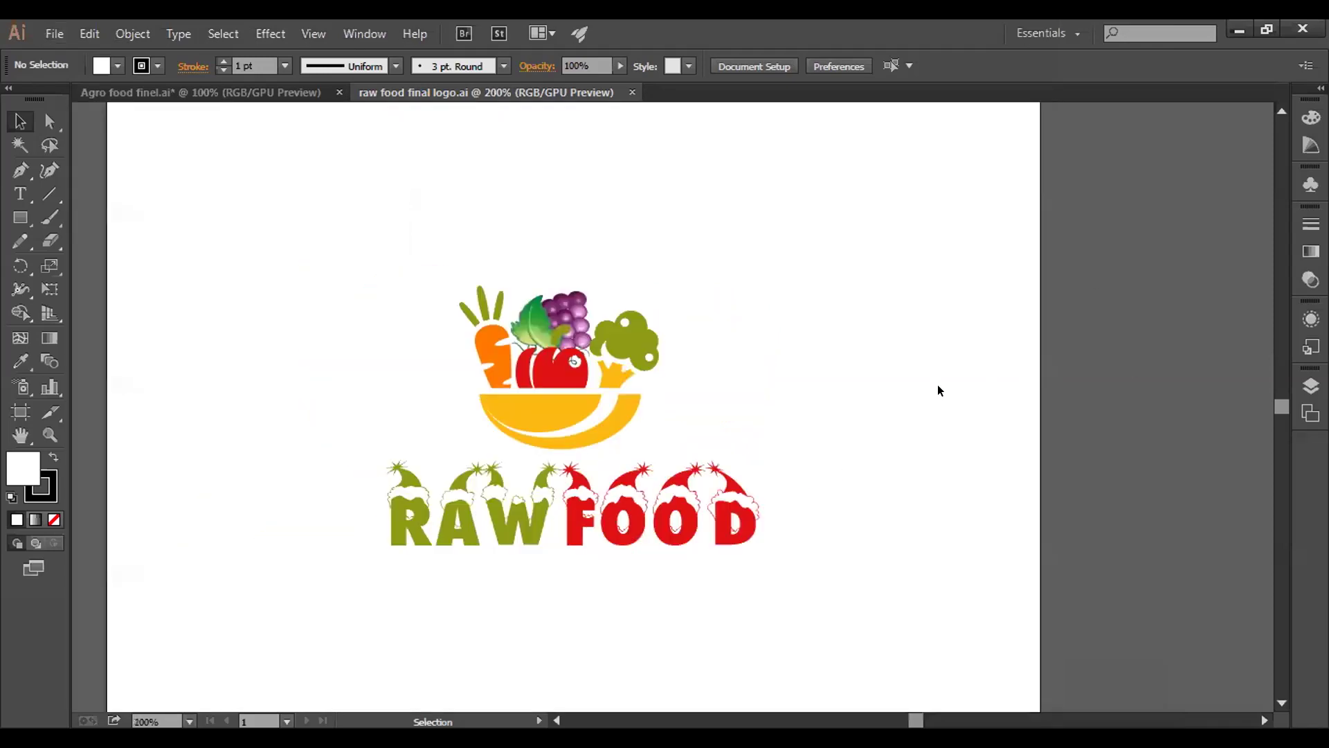
scroll(938, 388, "left", 3)
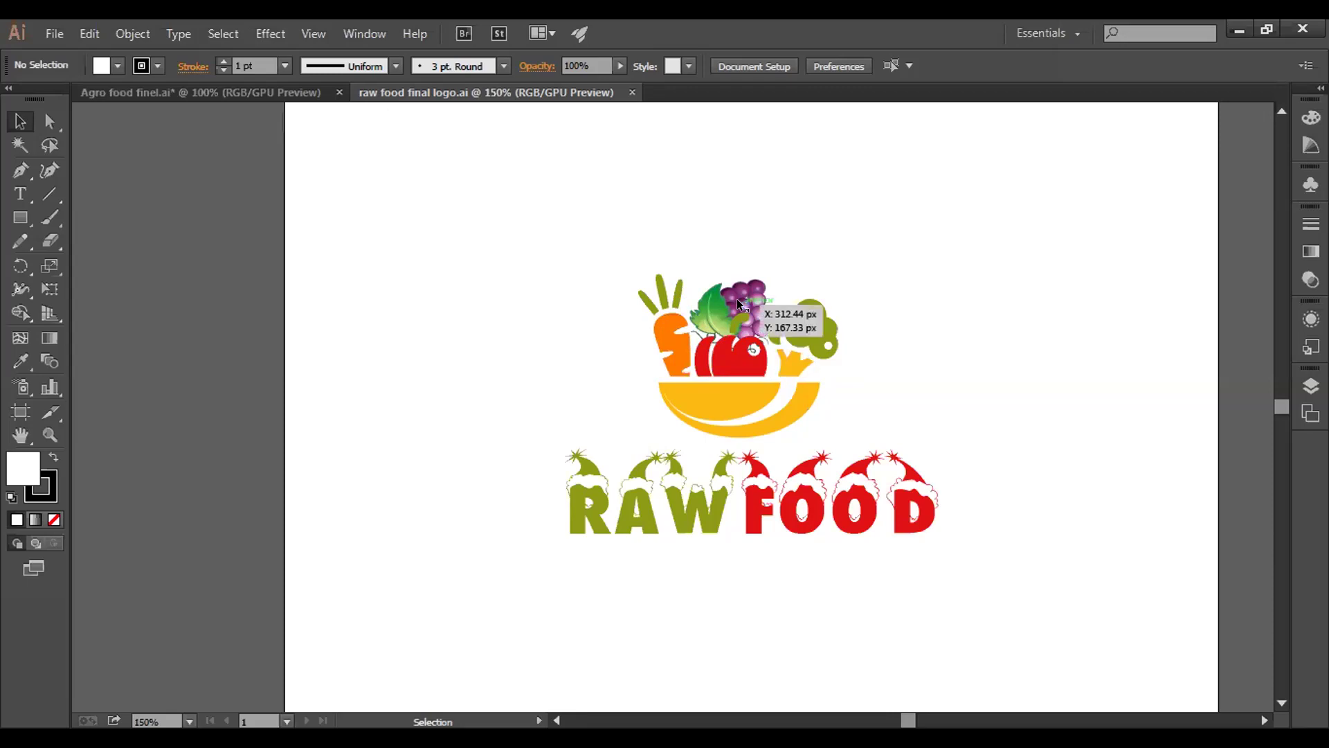
left_click_drag(743, 323, 725, 302)
right_click(760, 305)
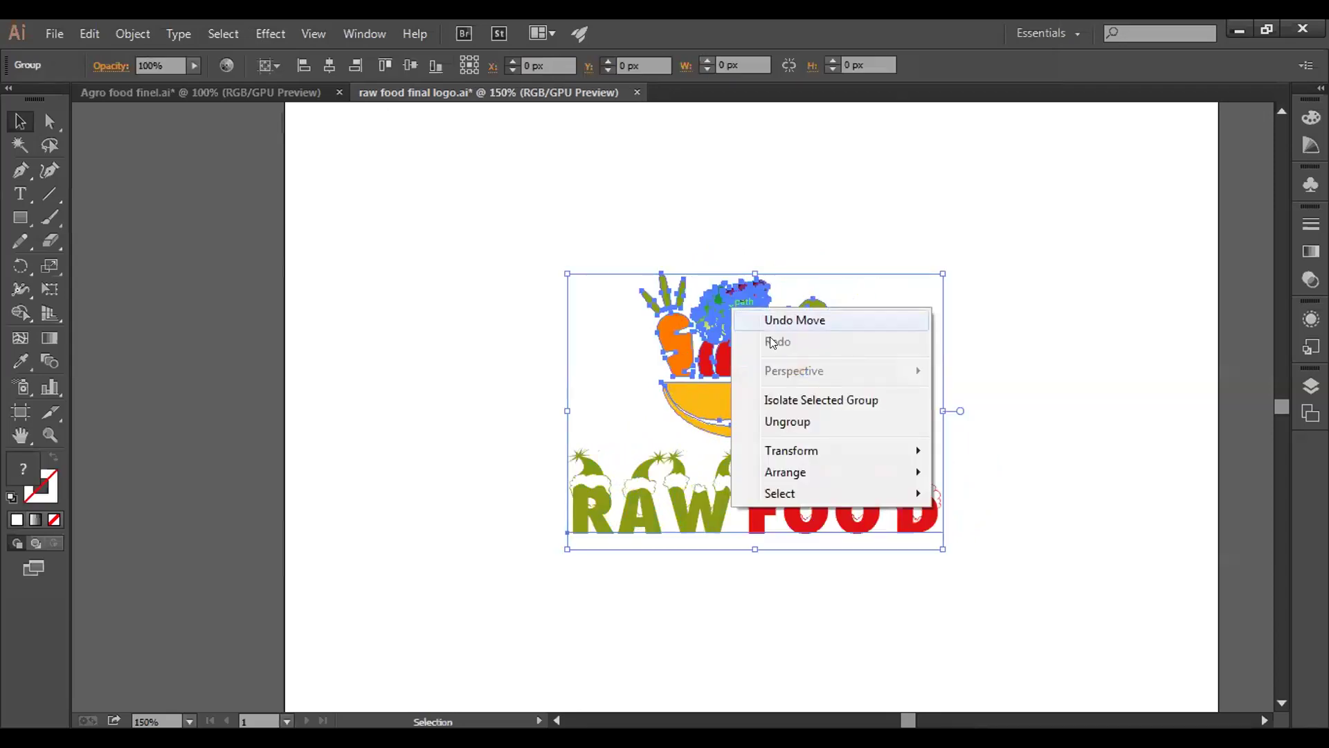
left_click(806, 417)
left_click(980, 318)
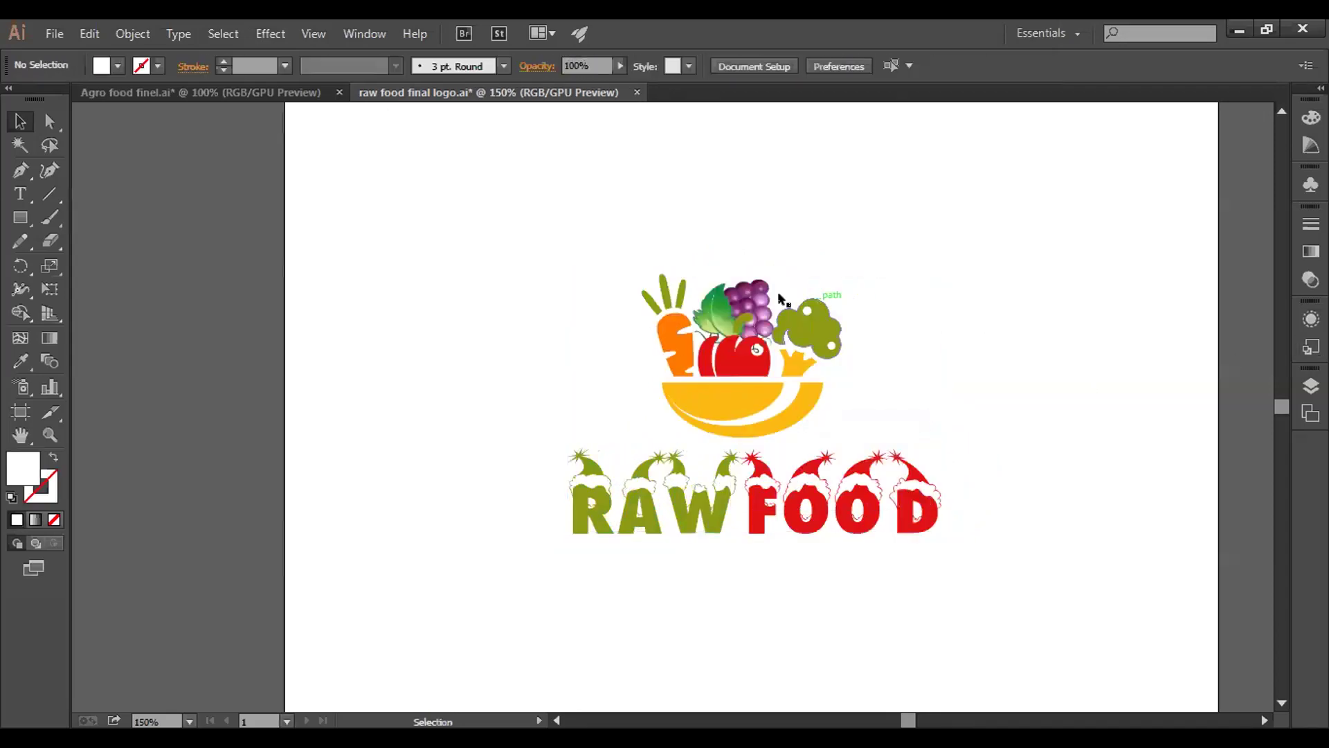
Step: Move the grape bunch out of the bowl to the blank area above it, then bring up the Agro food finel.ai document
left_click(738, 303)
left_click_drag(738, 302, 898, 197)
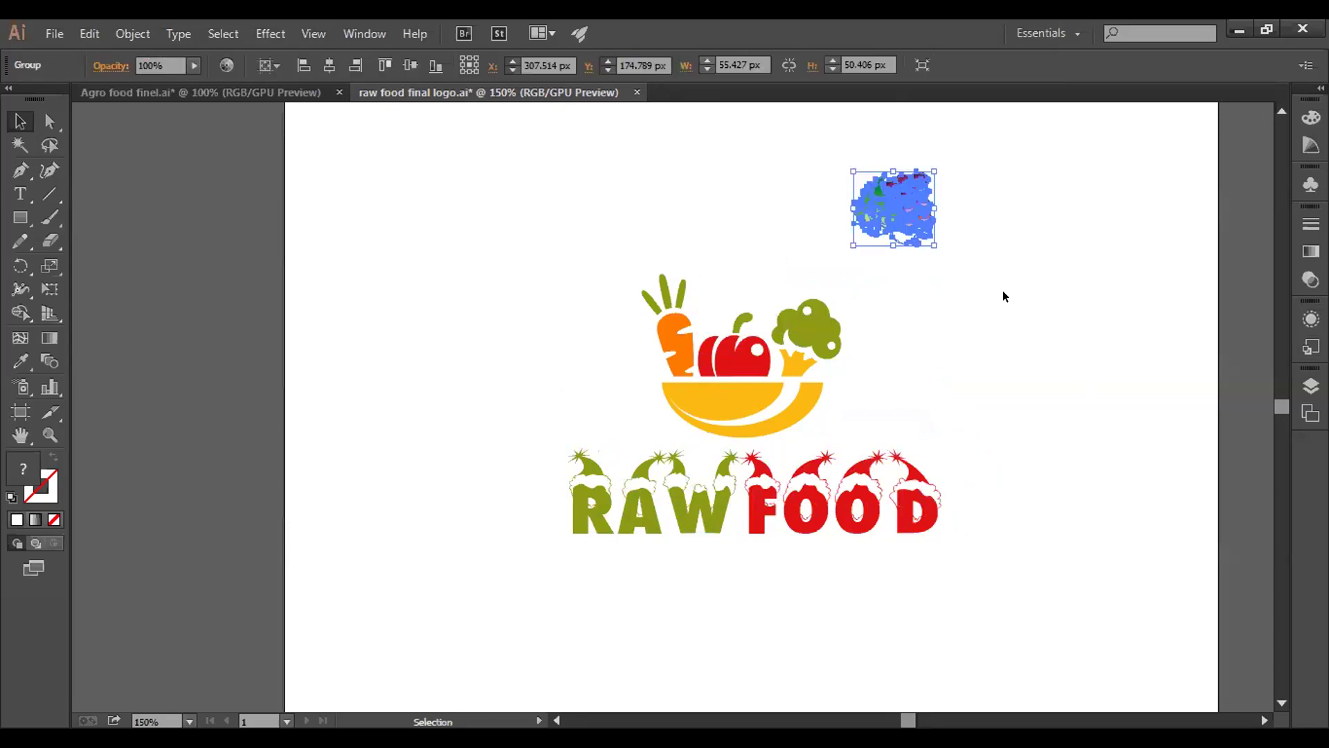
left_click(1004, 292)
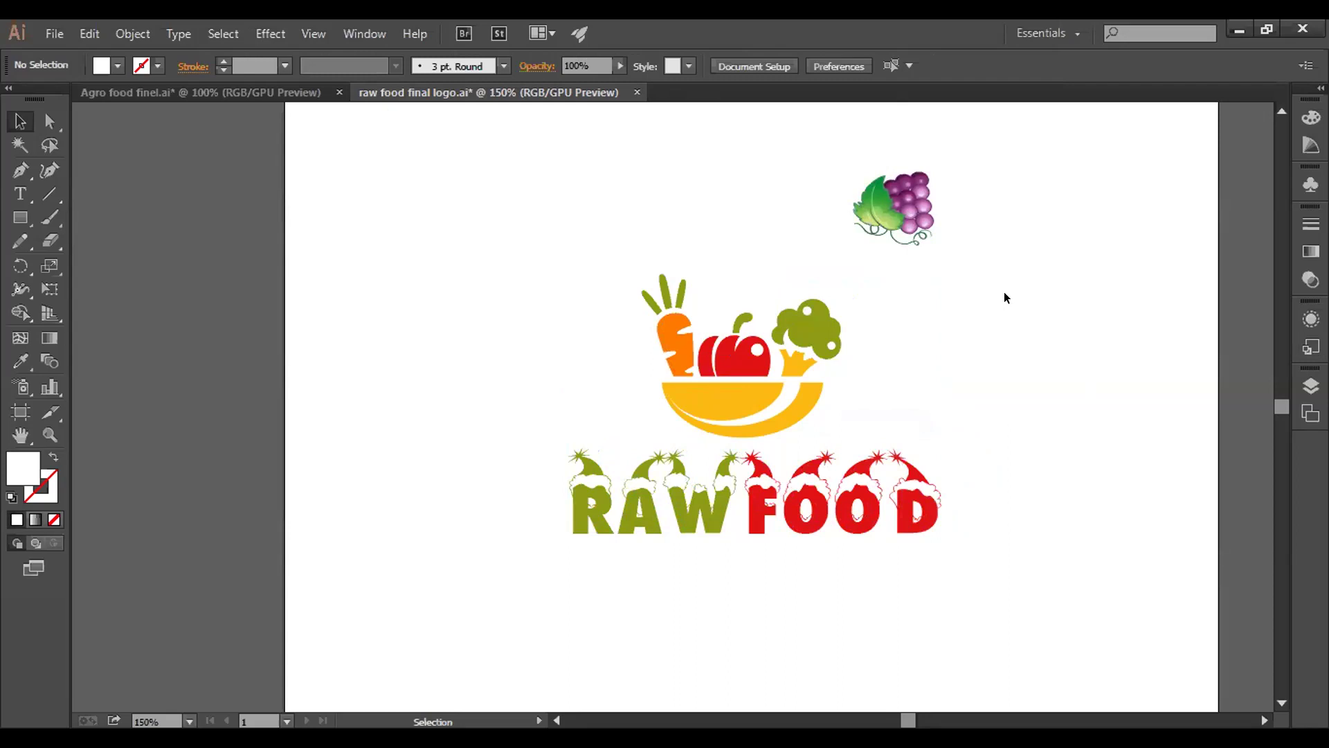
key("a")
key("ctrl+z")
left_click_drag(737, 293, 901, 205)
left_click(1011, 252)
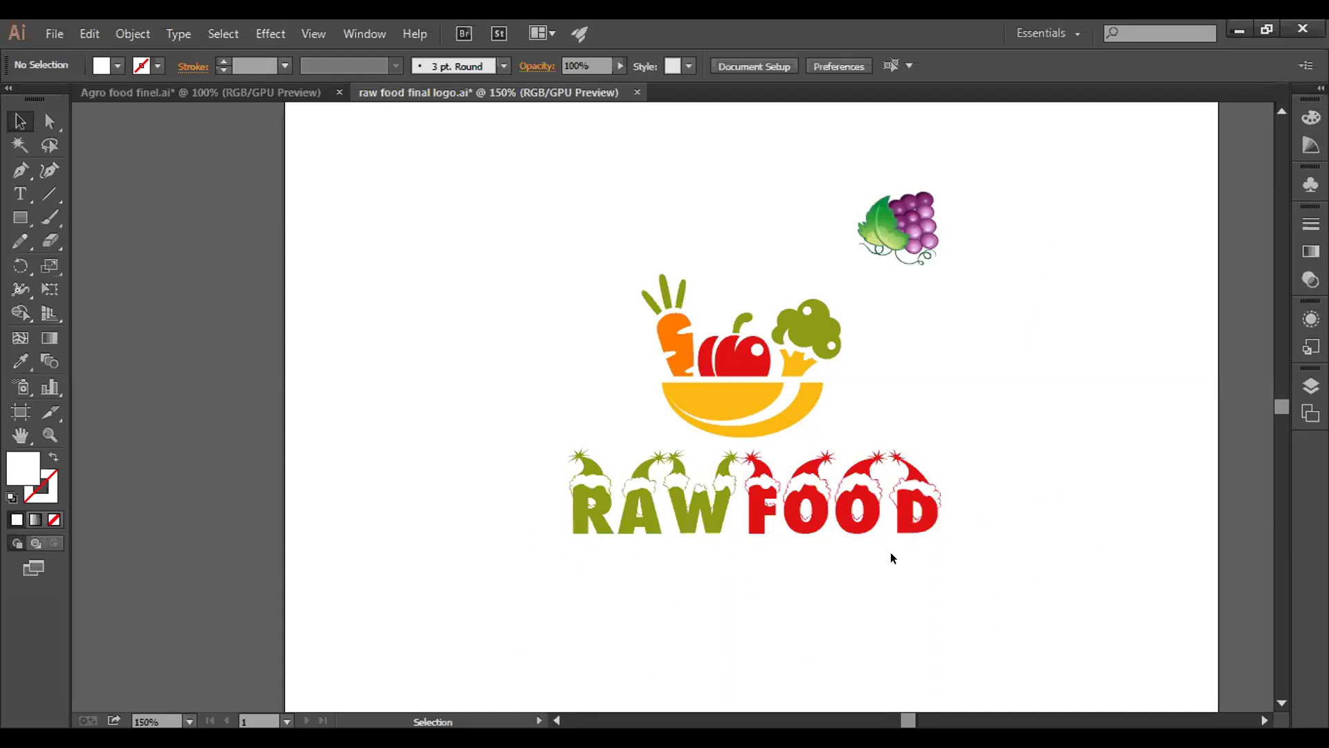
left_click(159, 91)
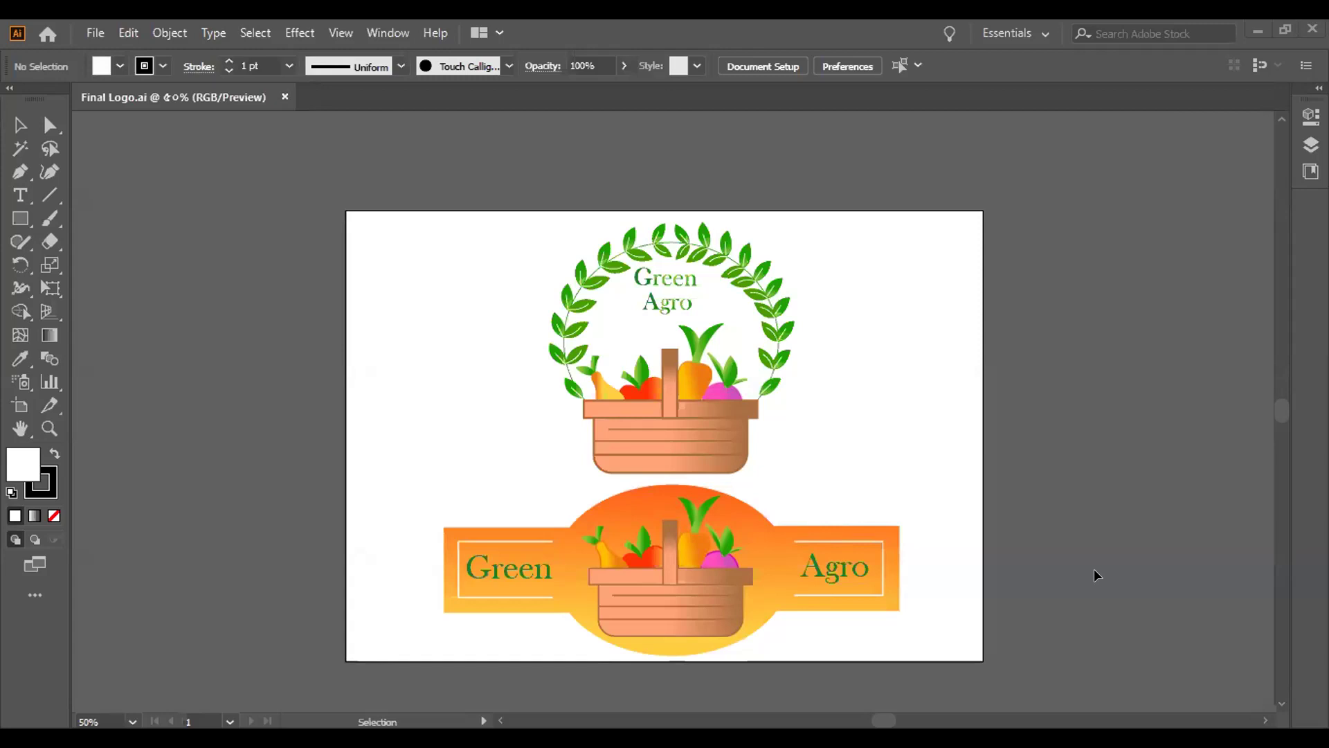
Step: Fill the basket of the upper Green Agro logo with white, selecting its parts with the Group Selection tool
key("a")
key("v")
left_click(48, 124)
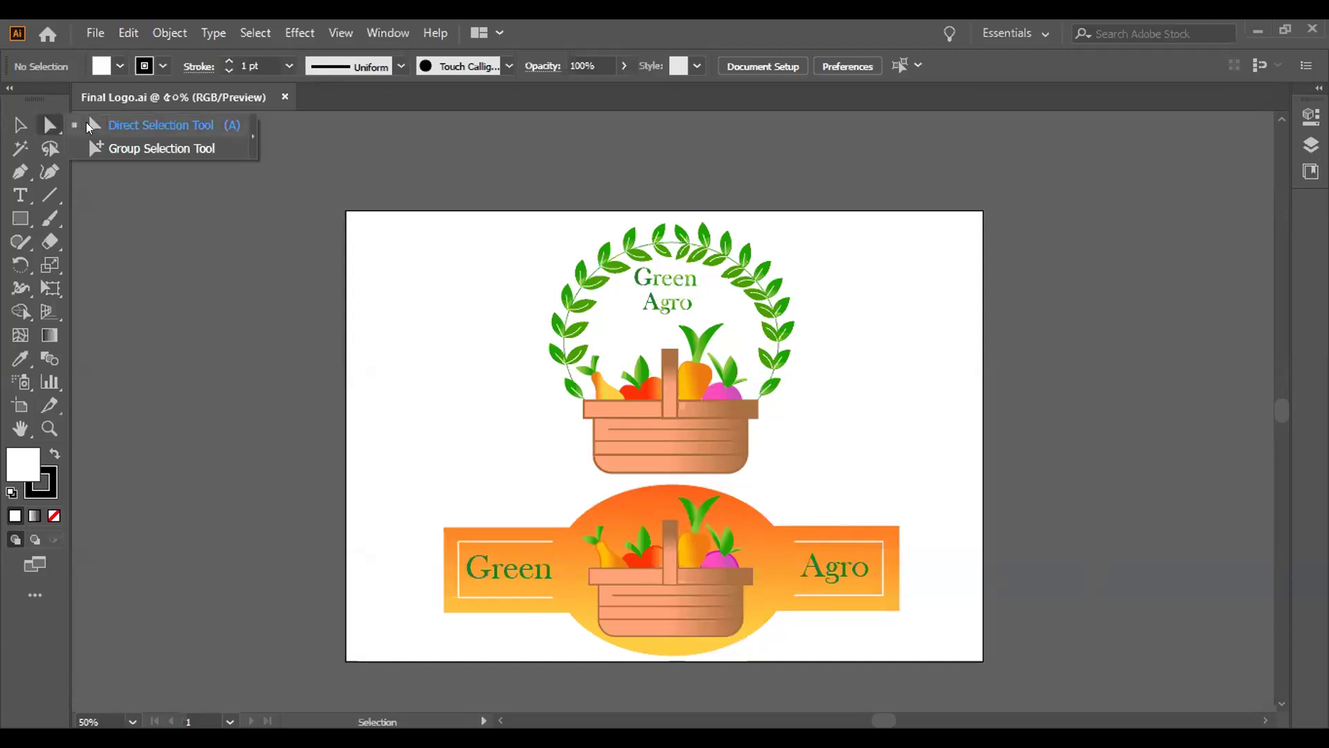
left_click(119, 151)
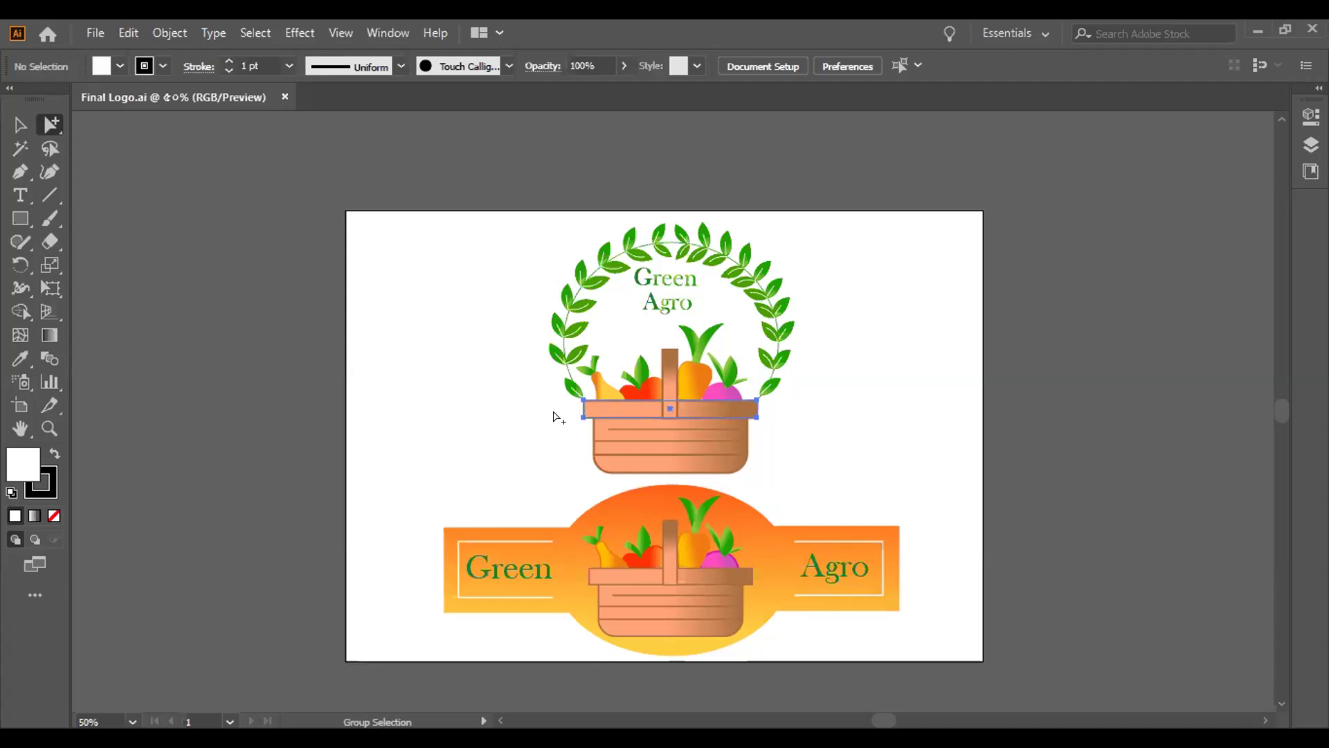
key("super+d")
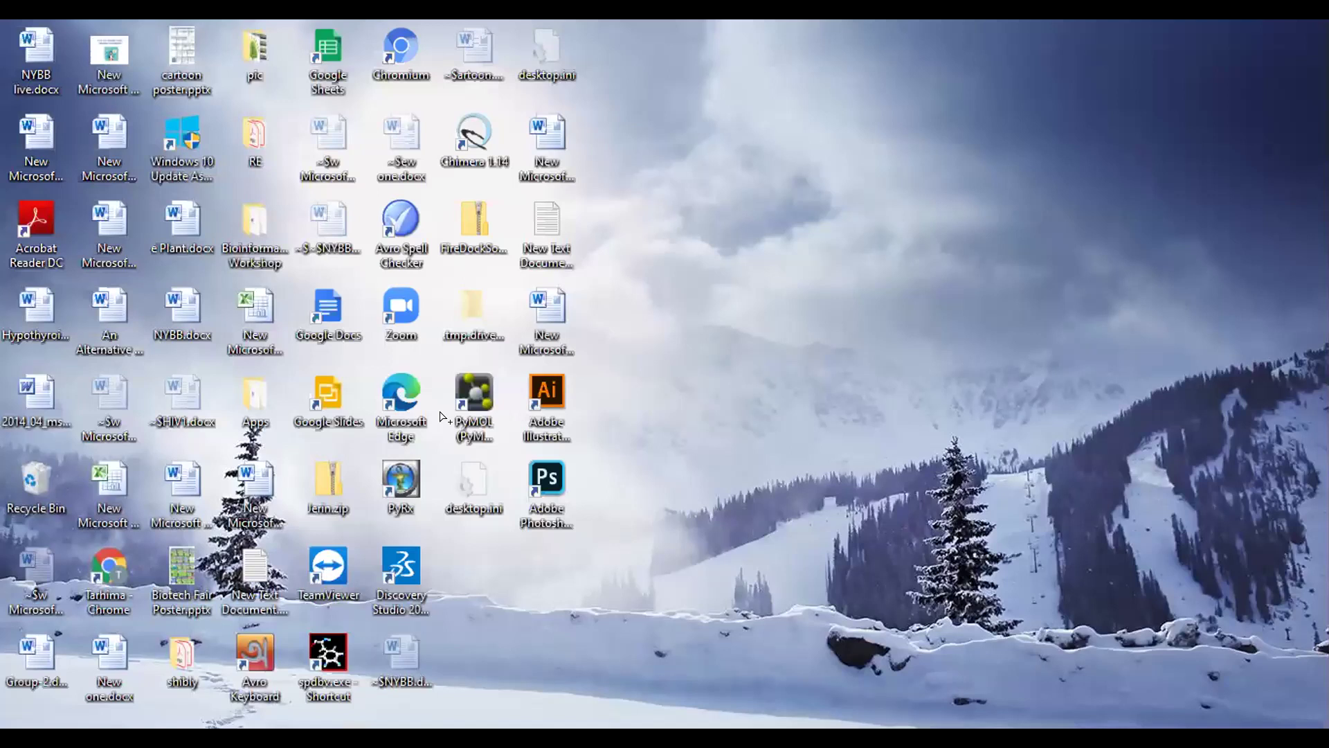
key("super+d")
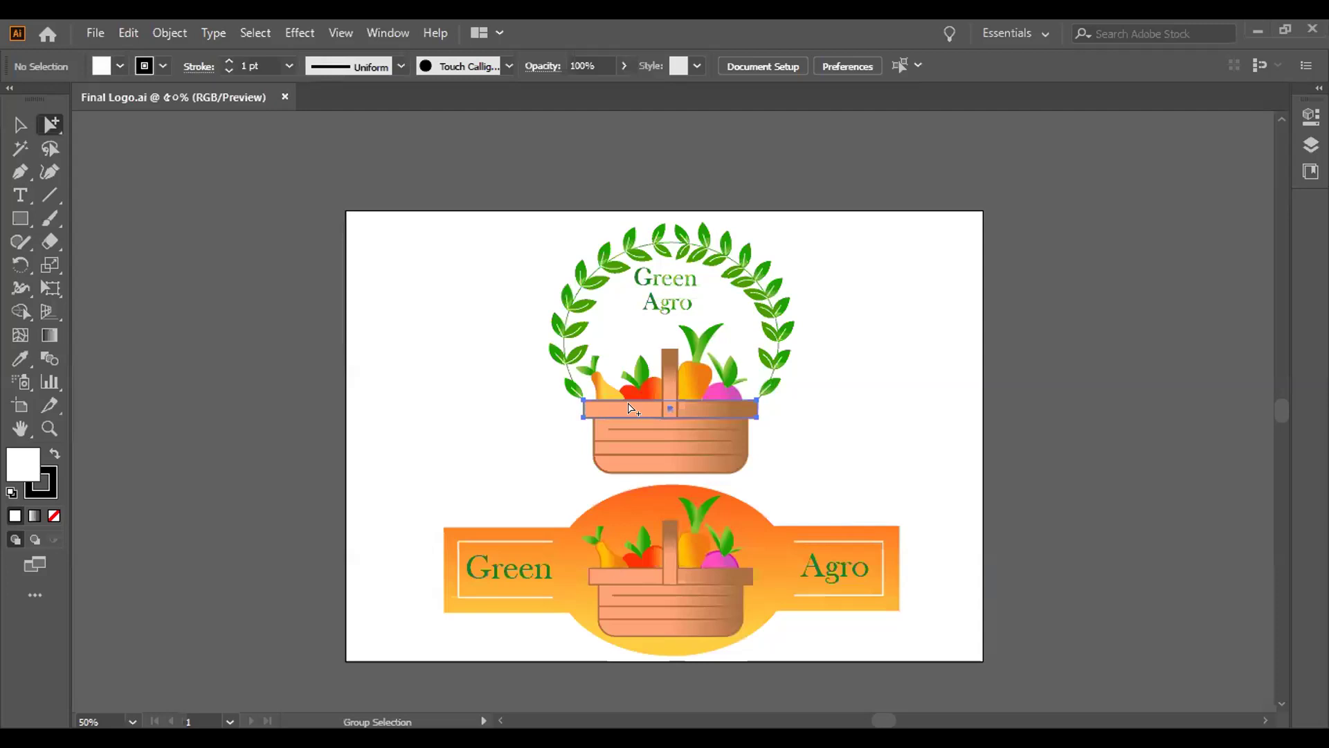
left_click(647, 405)
left_click(666, 389)
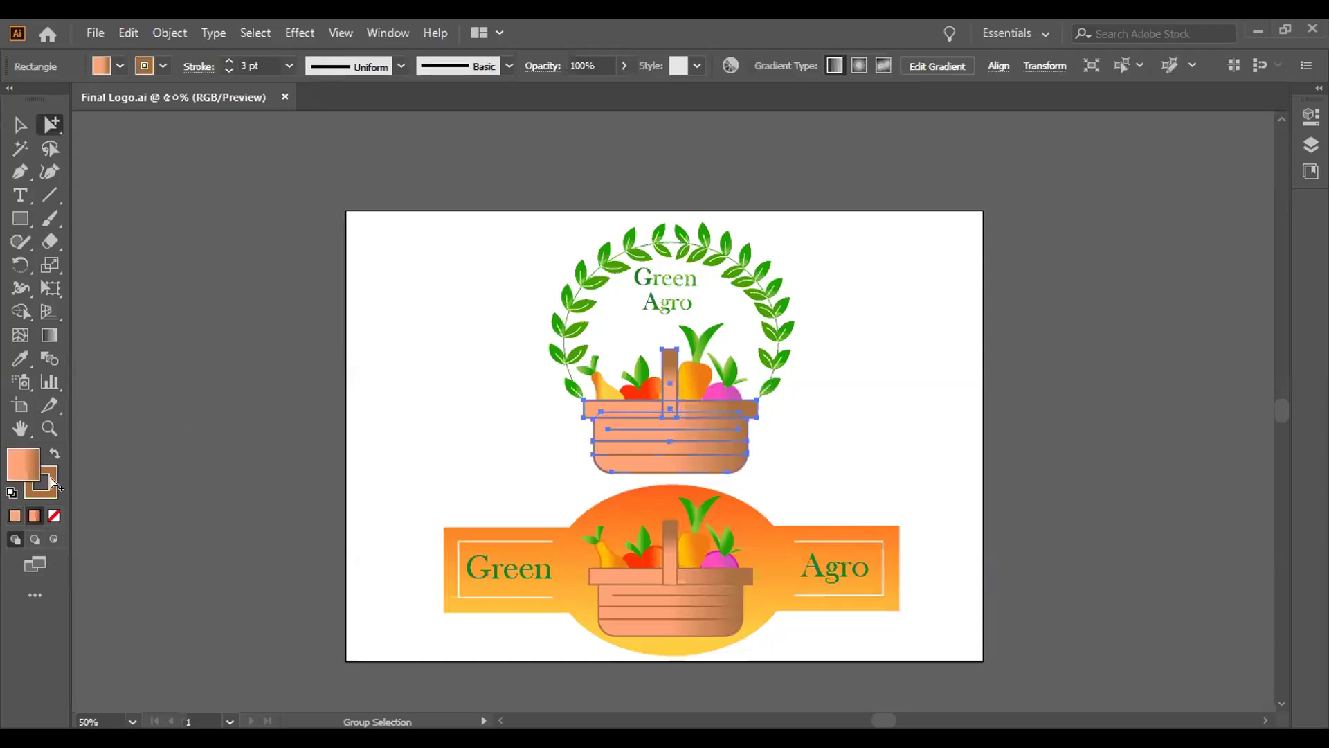
left_click(54, 516)
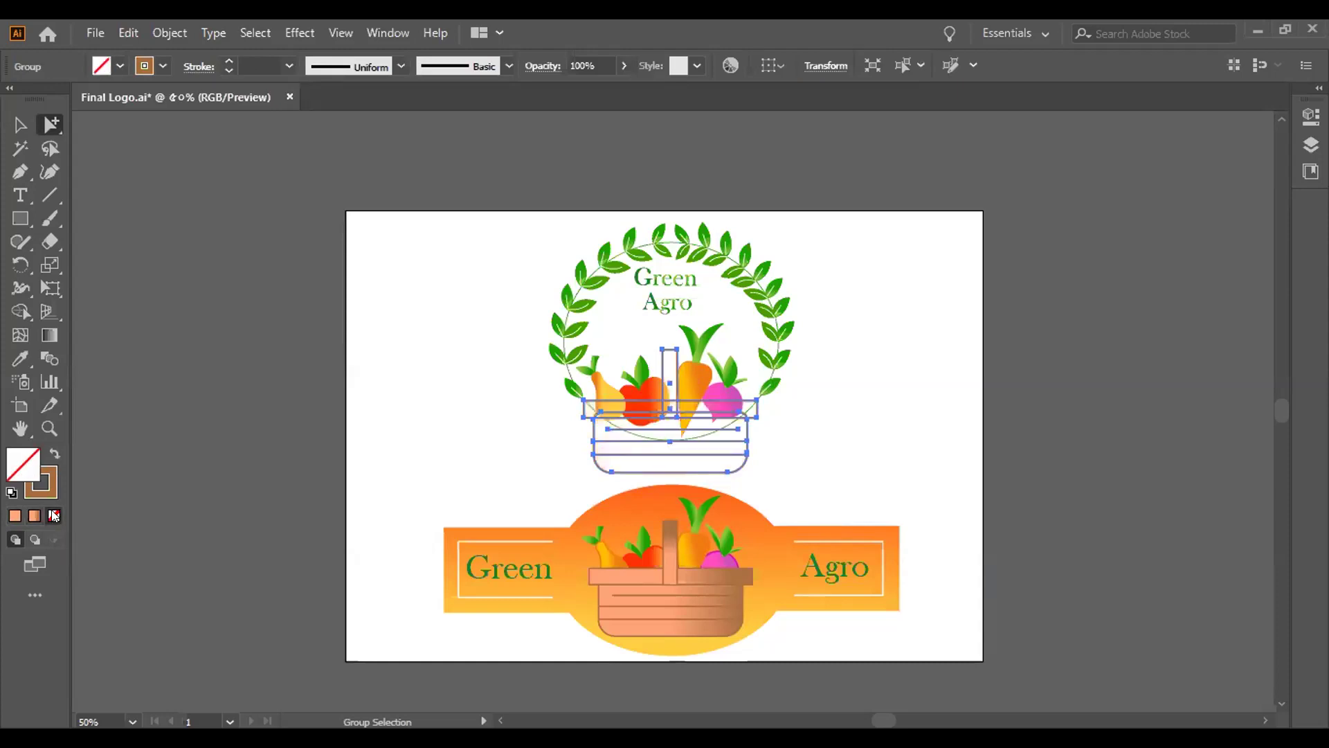
left_click(14, 516)
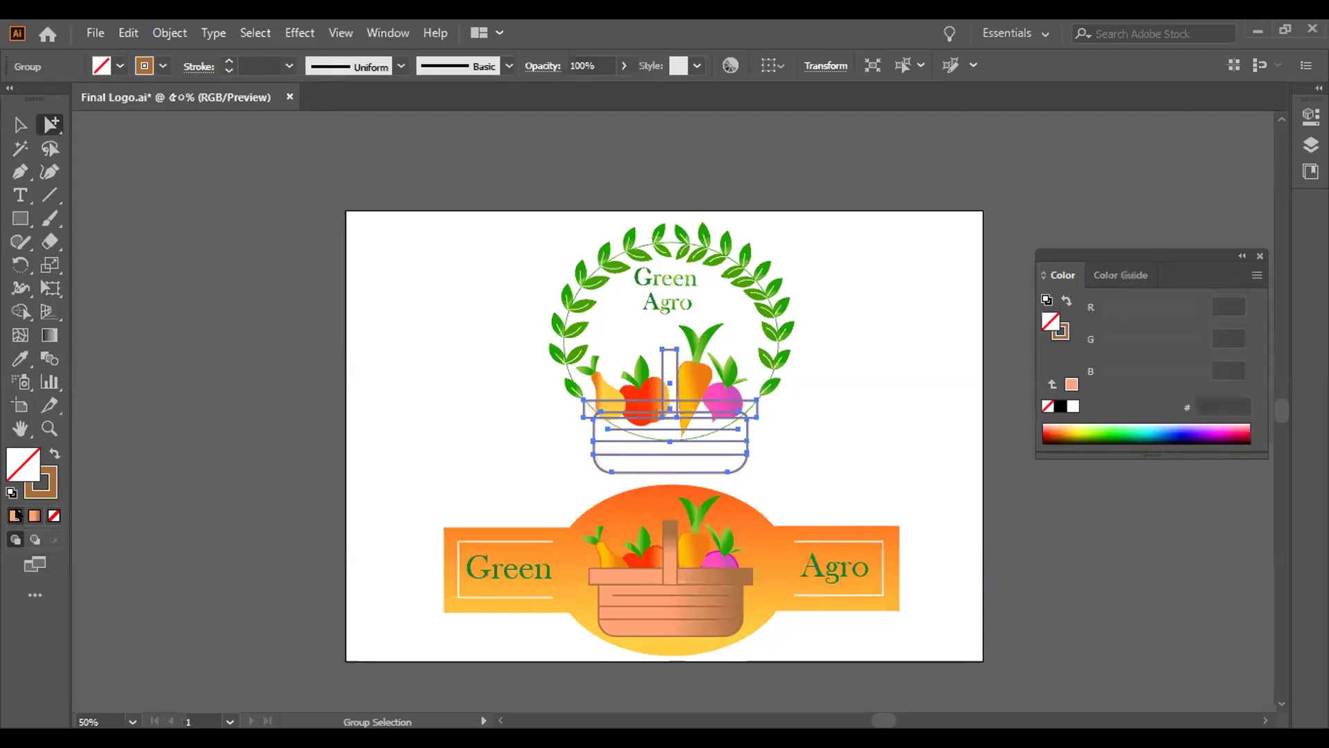
left_click(1070, 407)
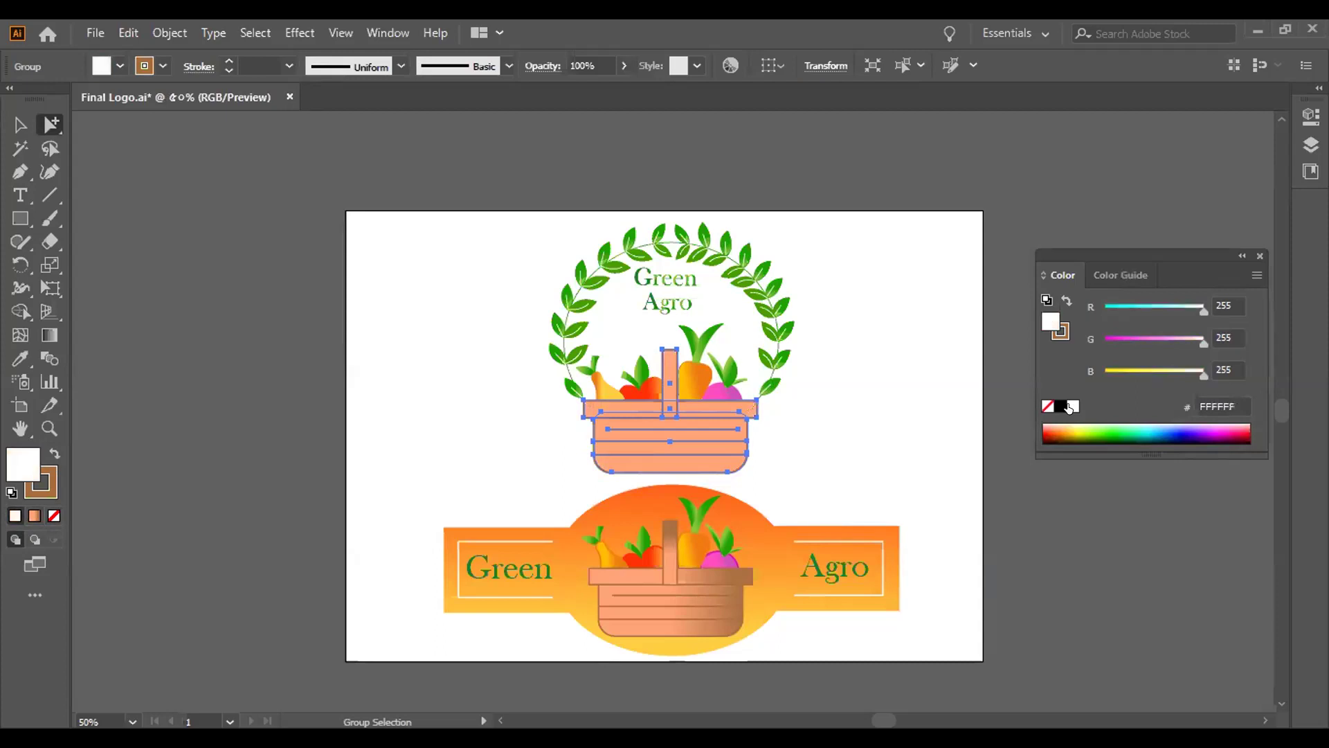
left_click(414, 305)
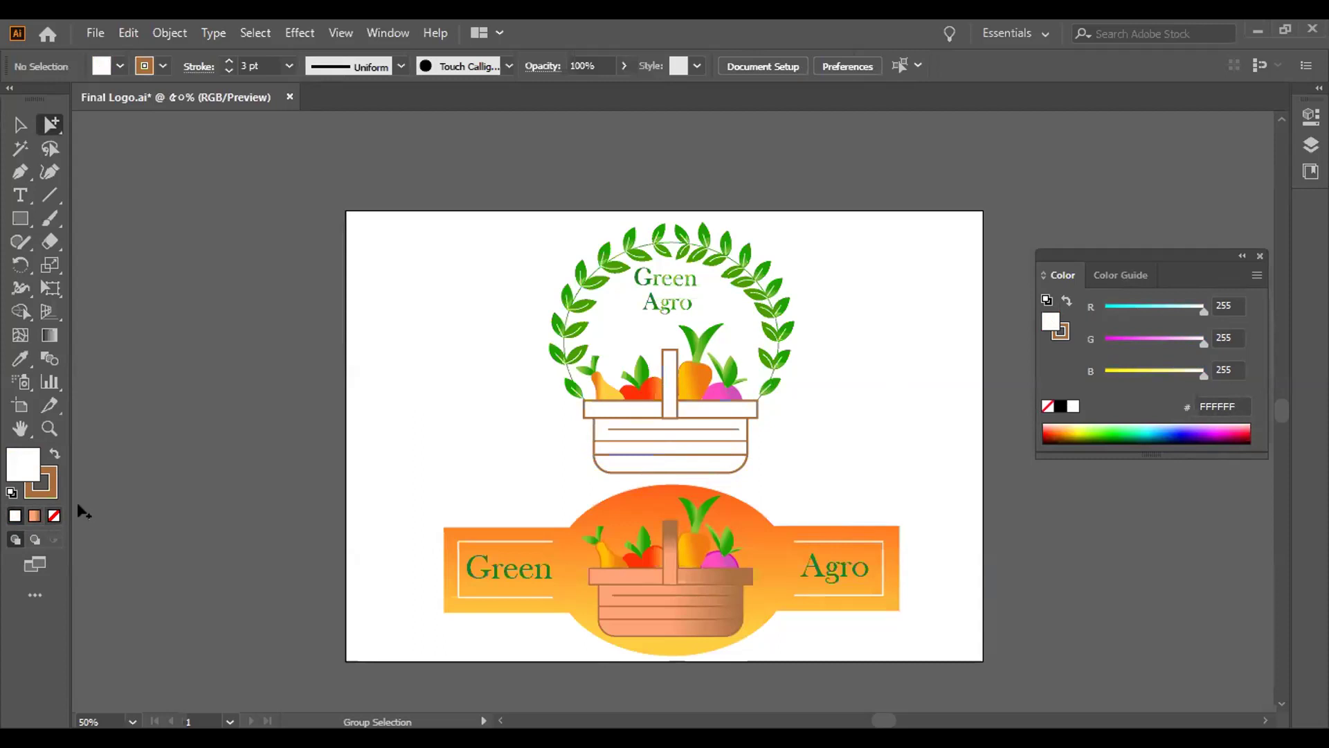
Step: With nothing selected, set the fill to none and sample a wreath leaf's green for the stroke with the Eyedropper
left_click(54, 515)
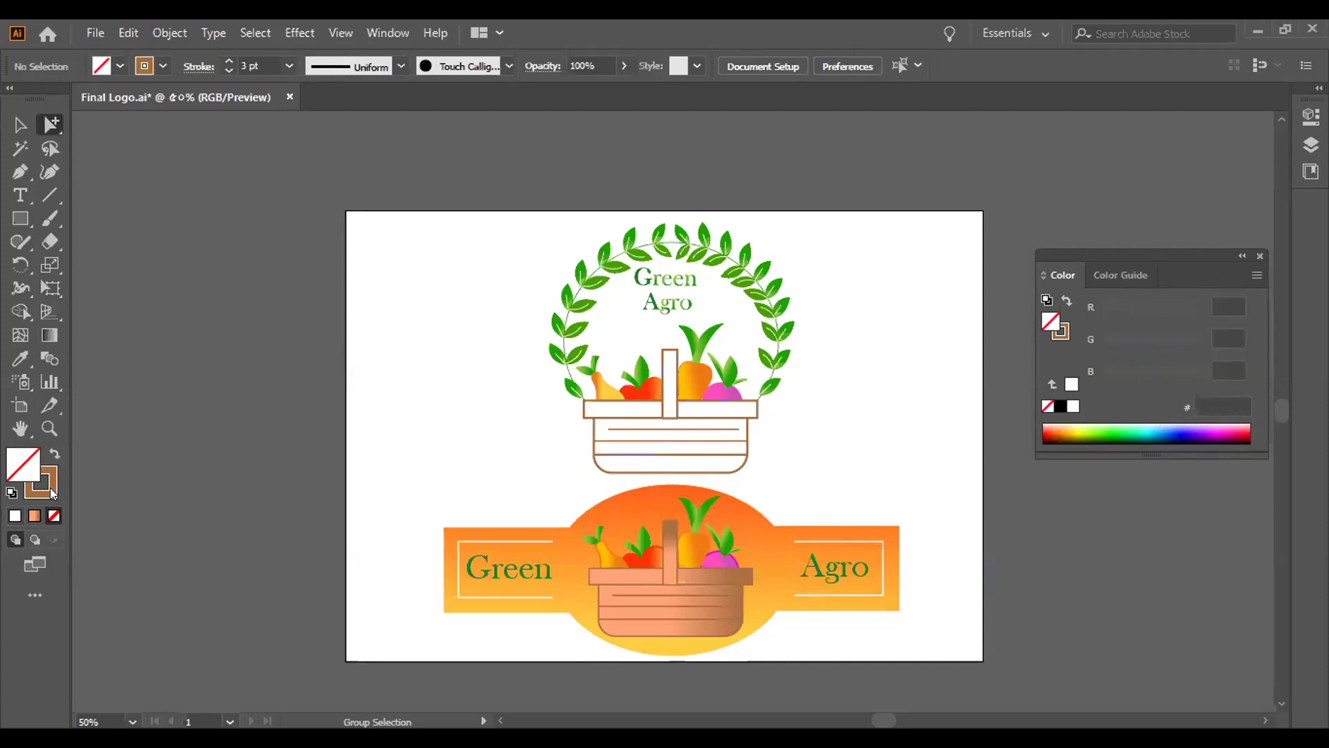
left_click(47, 489)
left_click(21, 358)
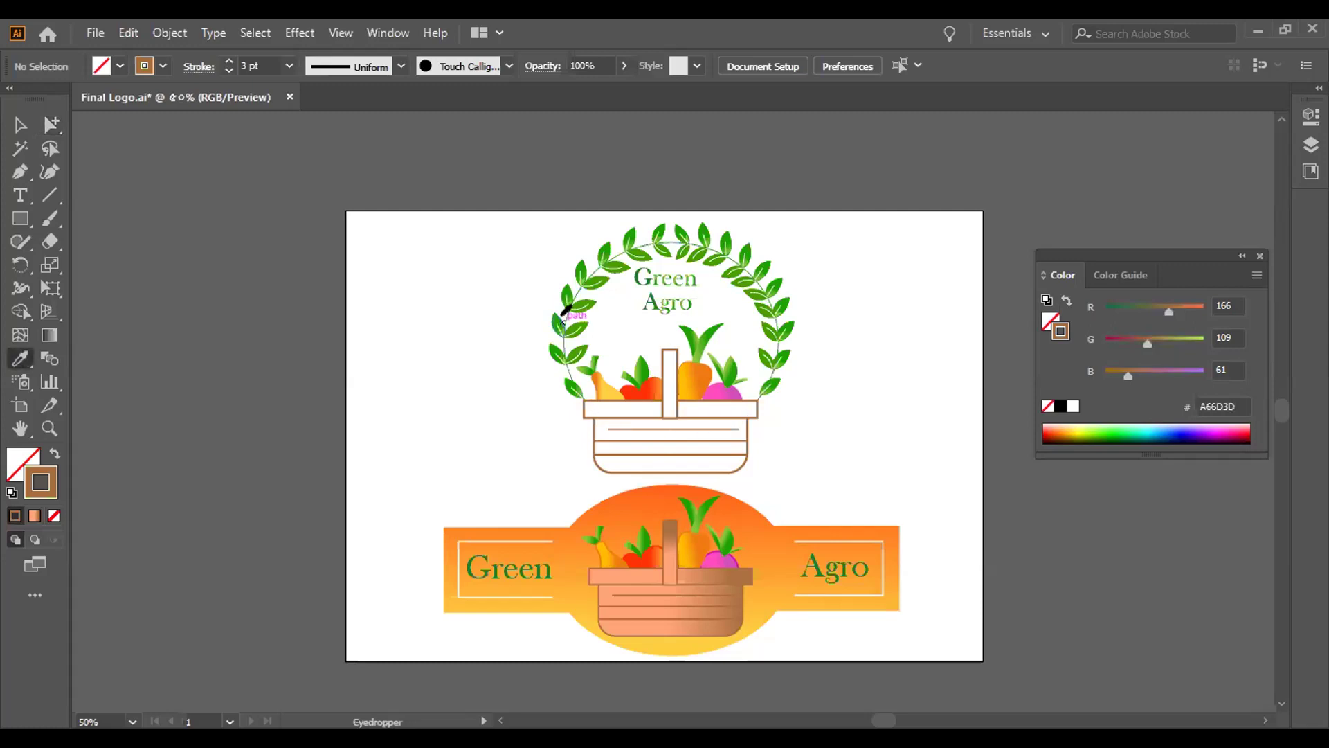
left_click(563, 313)
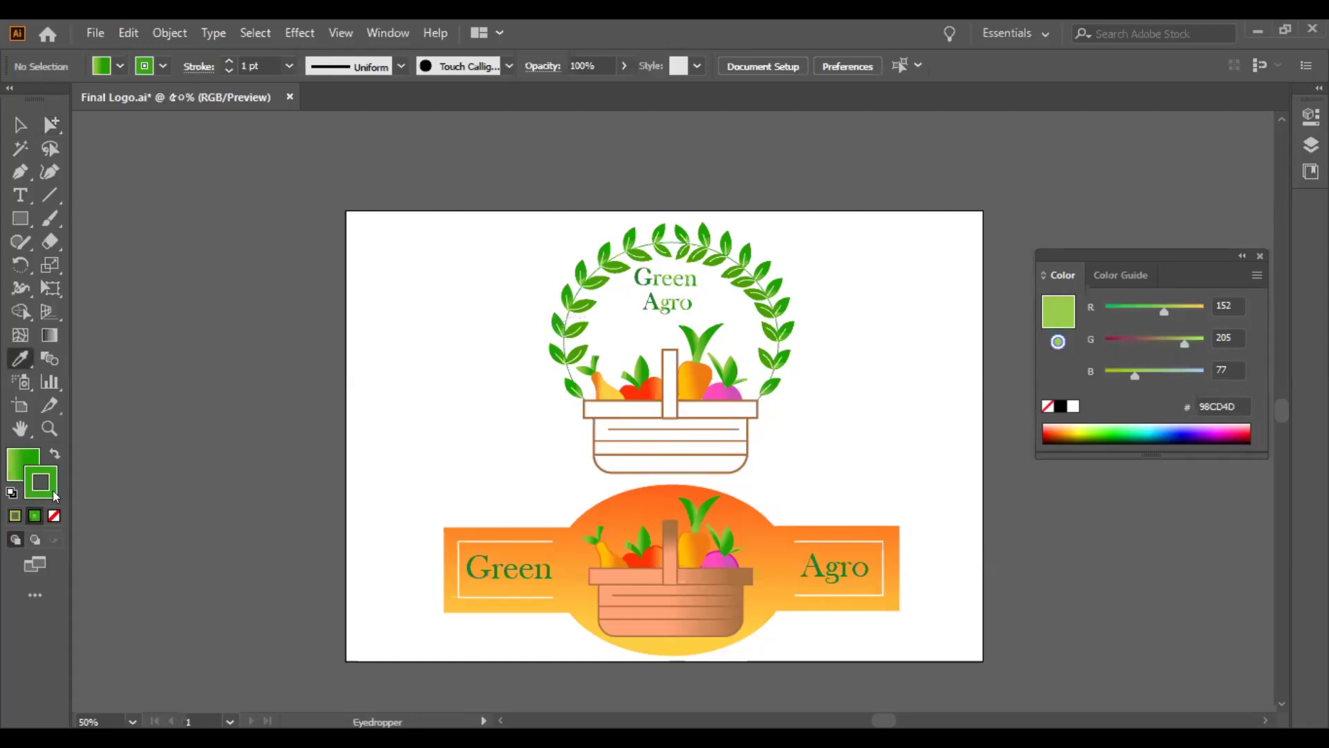
Step: Select the upper basket's body and then its rim with the Group Selection tool, ending on the Direct Selection tool
left_click(50, 125)
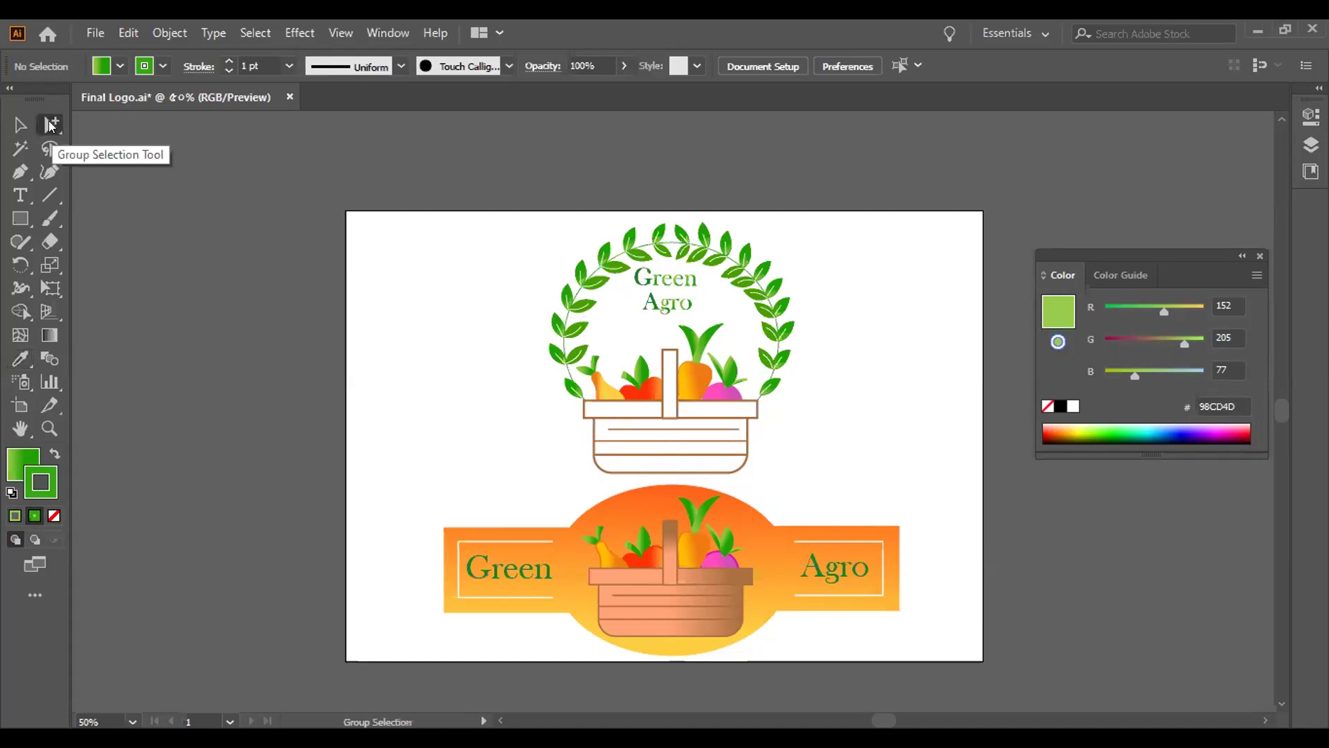
left_click(594, 447)
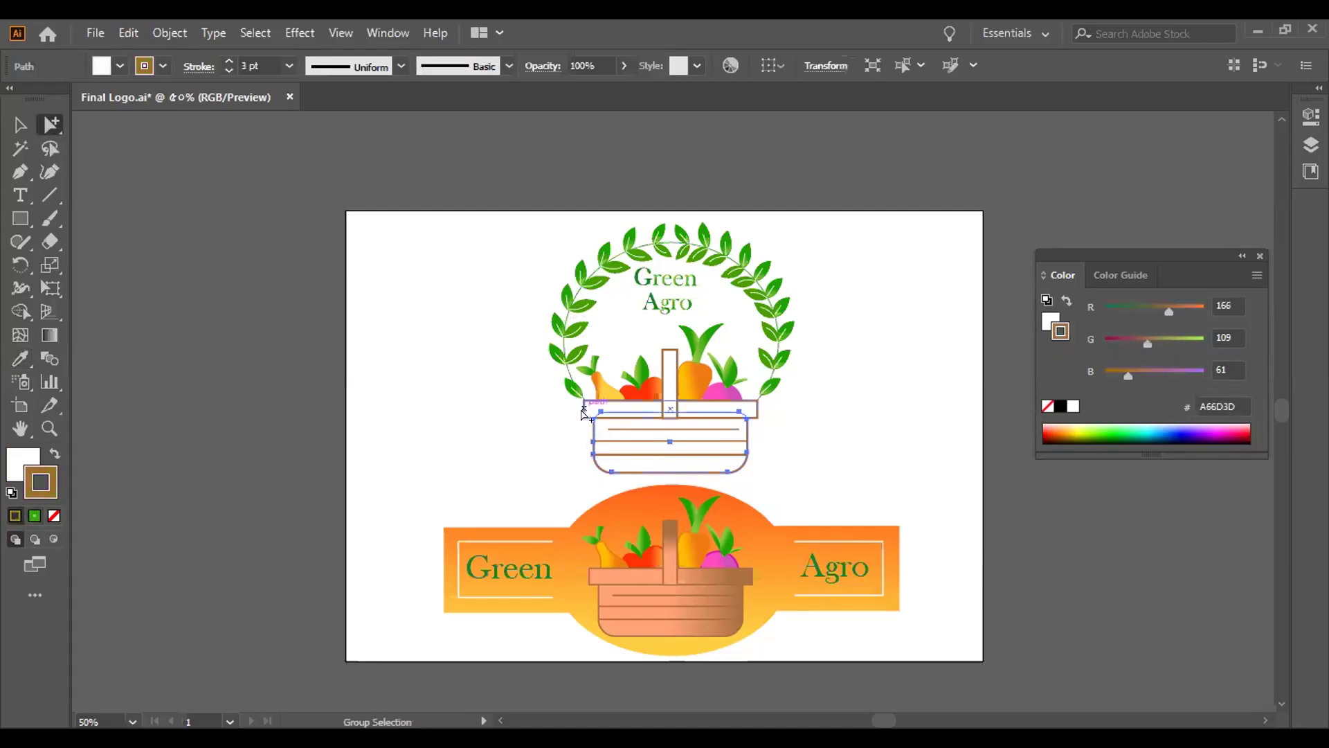
left_click(583, 414)
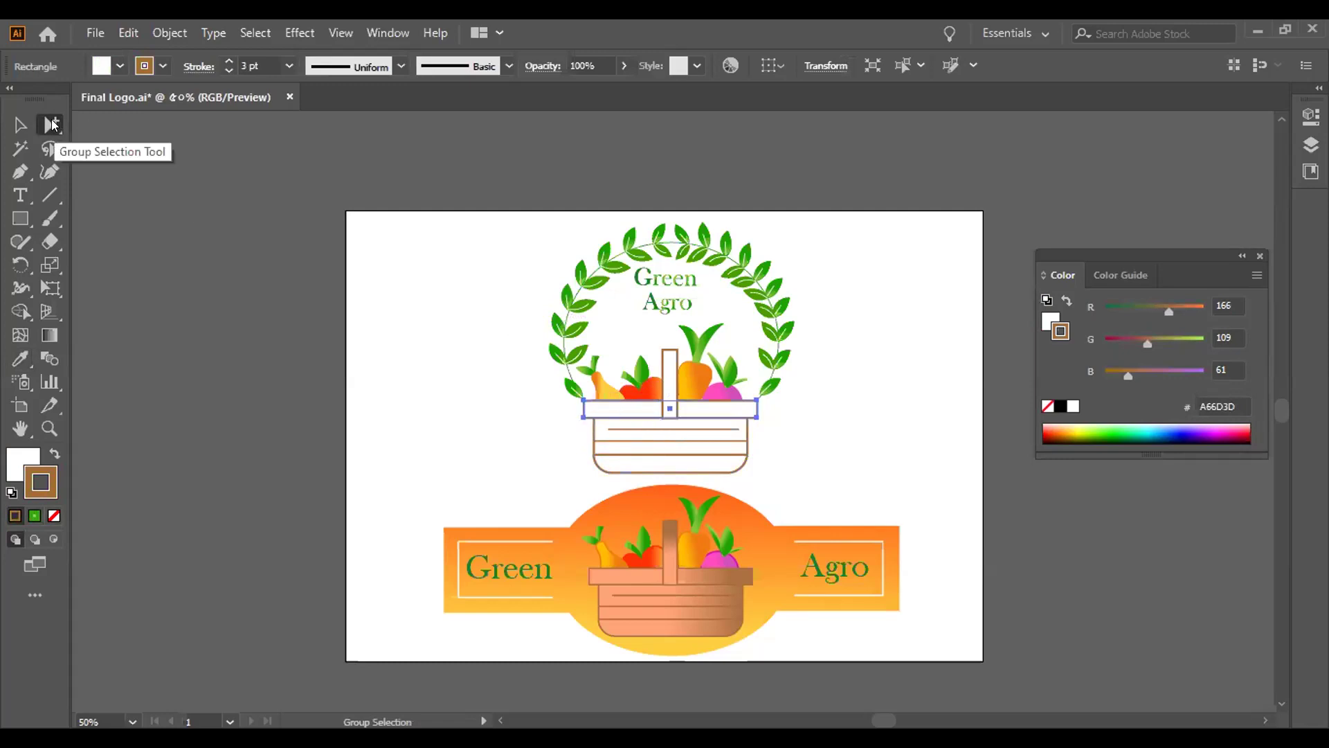
left_click(54, 124)
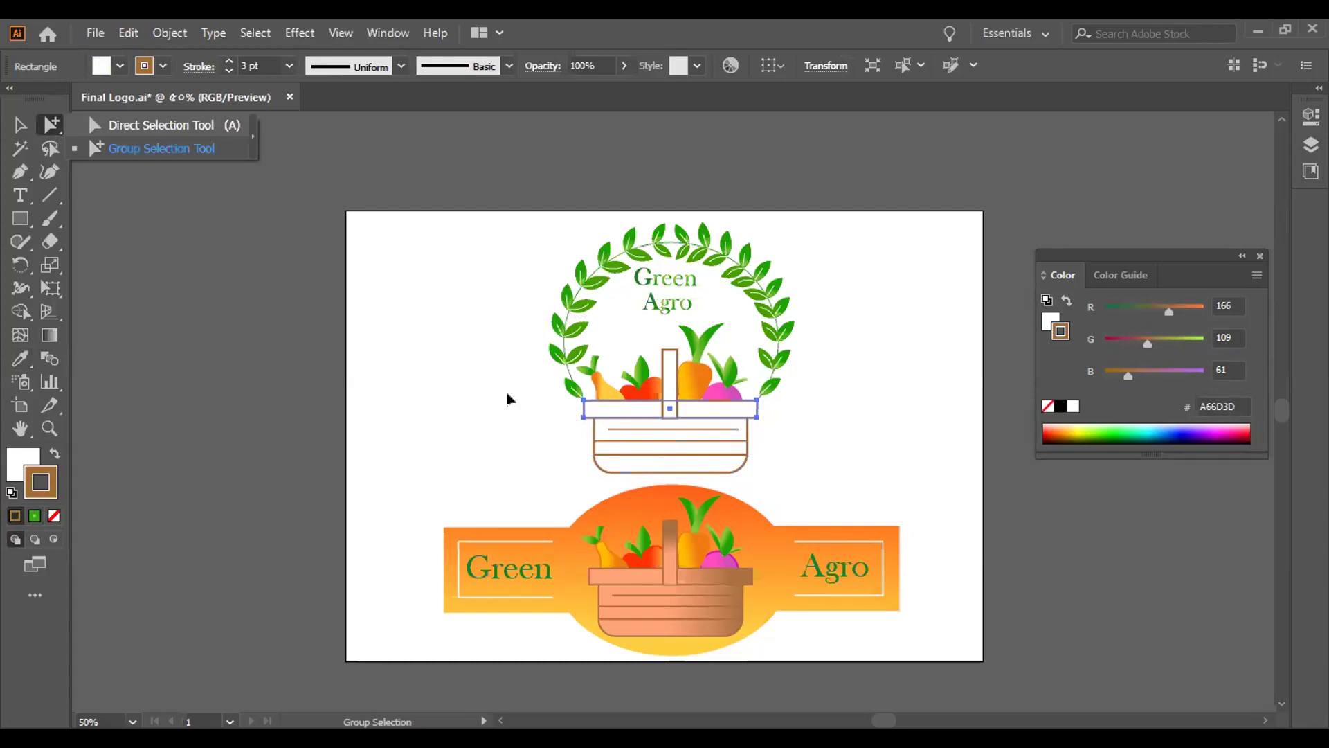
key("a")
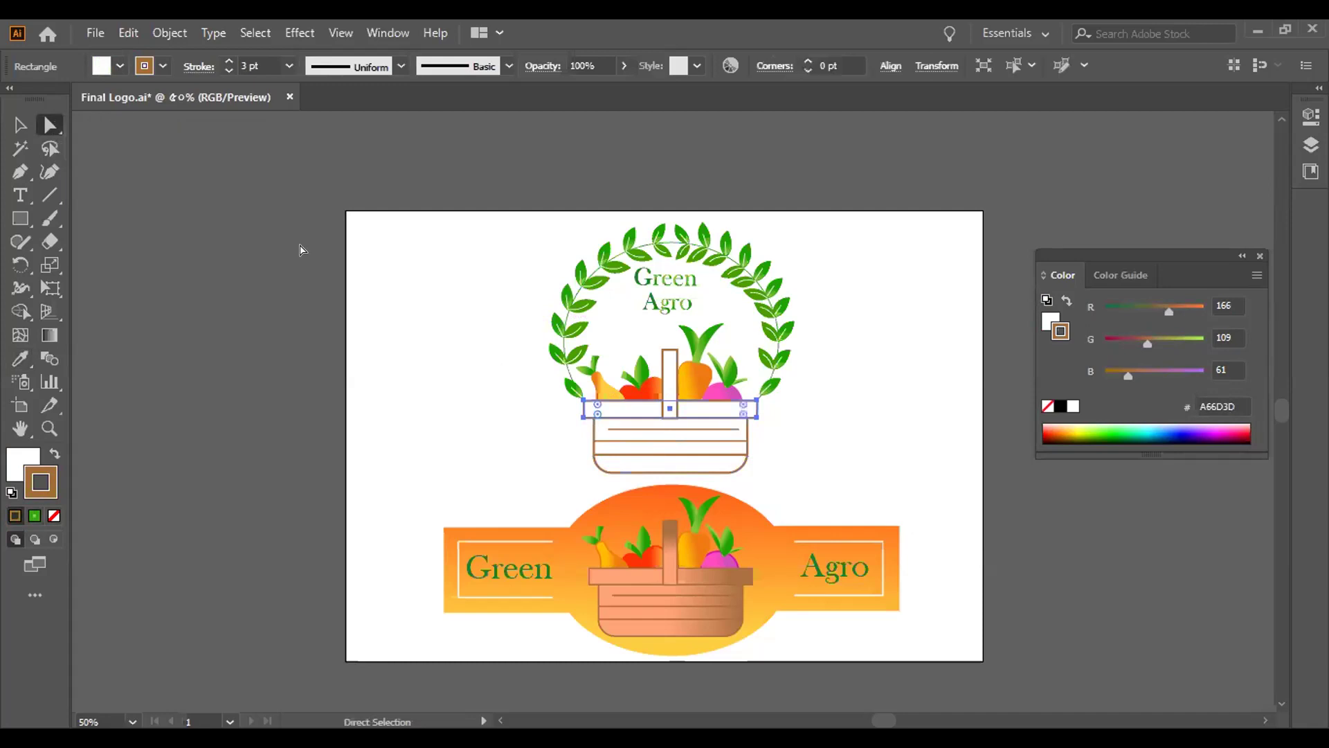
left_click(50, 125)
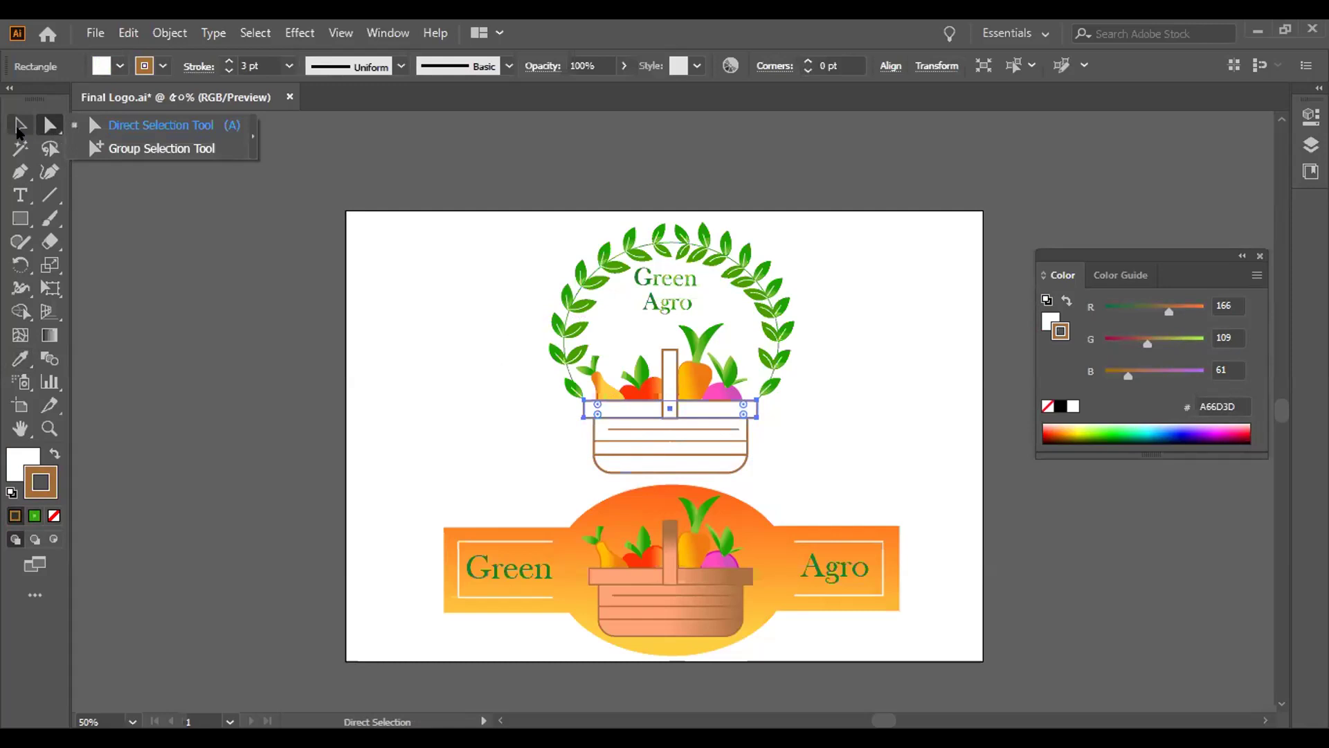
Step: Select the whole upper Green Agro logo with the Selection tool, then marquee-select its anchor points with the Direct Selection tool
left_click(19, 126)
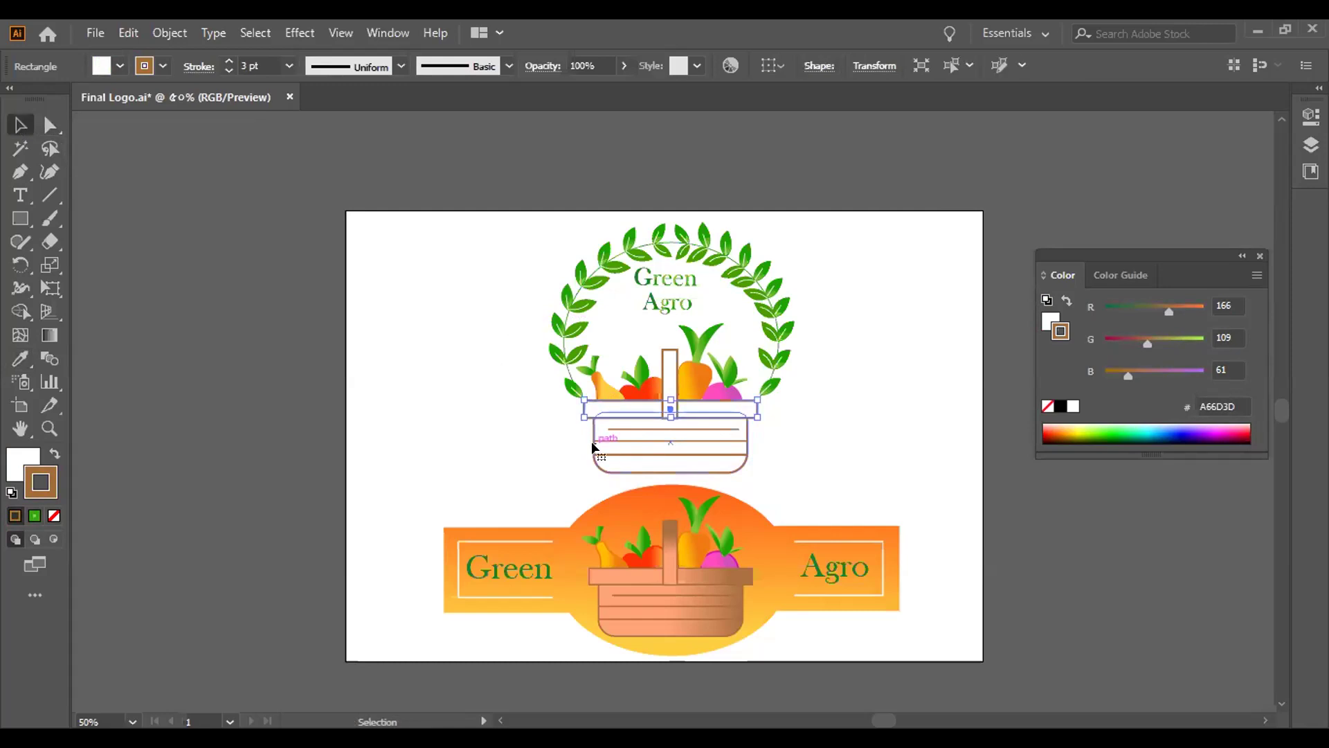
left_click(594, 449)
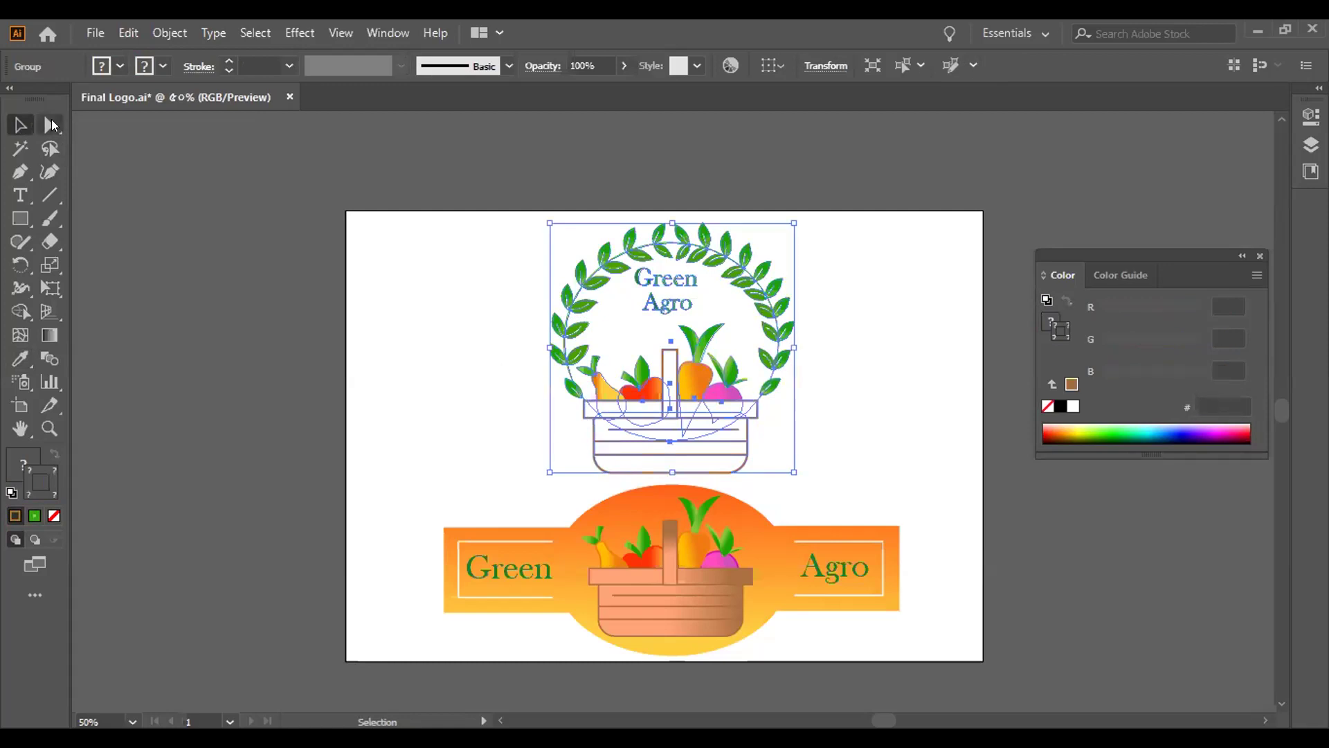
left_click(52, 125)
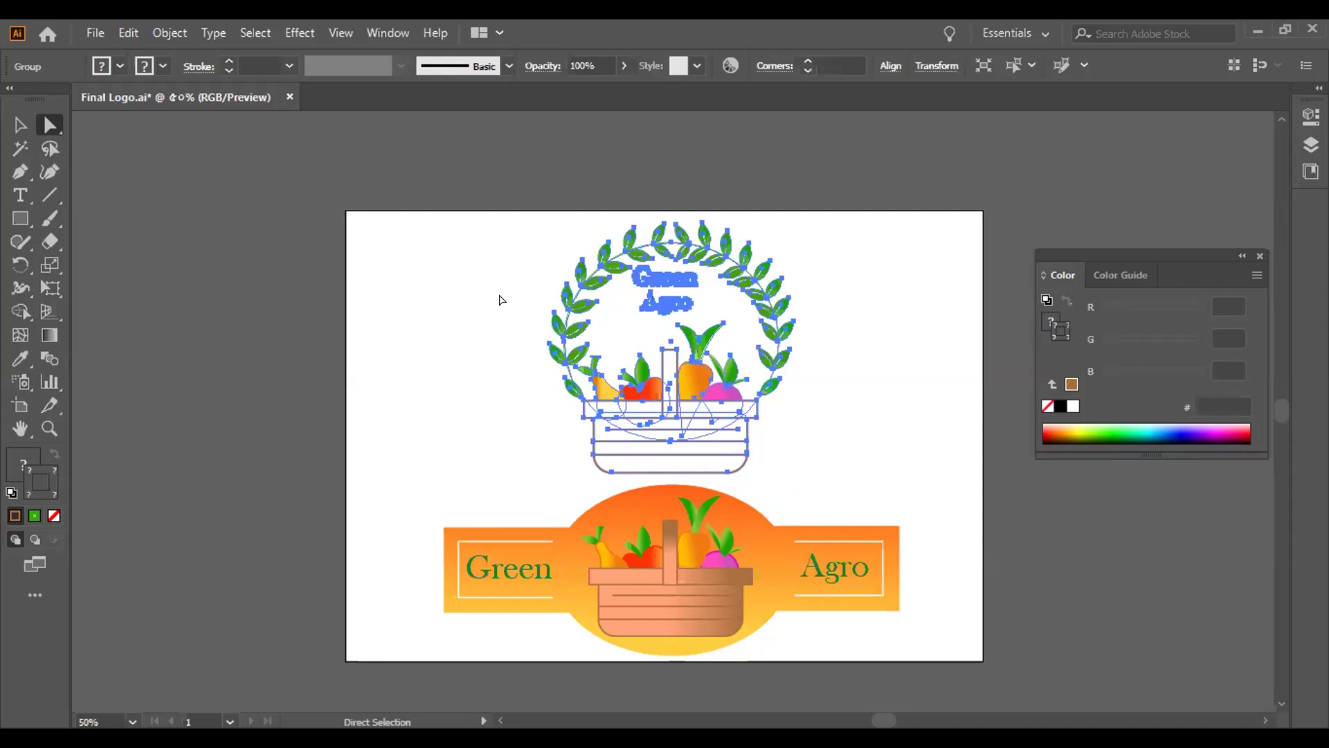
left_click_drag(502, 299, 835, 463)
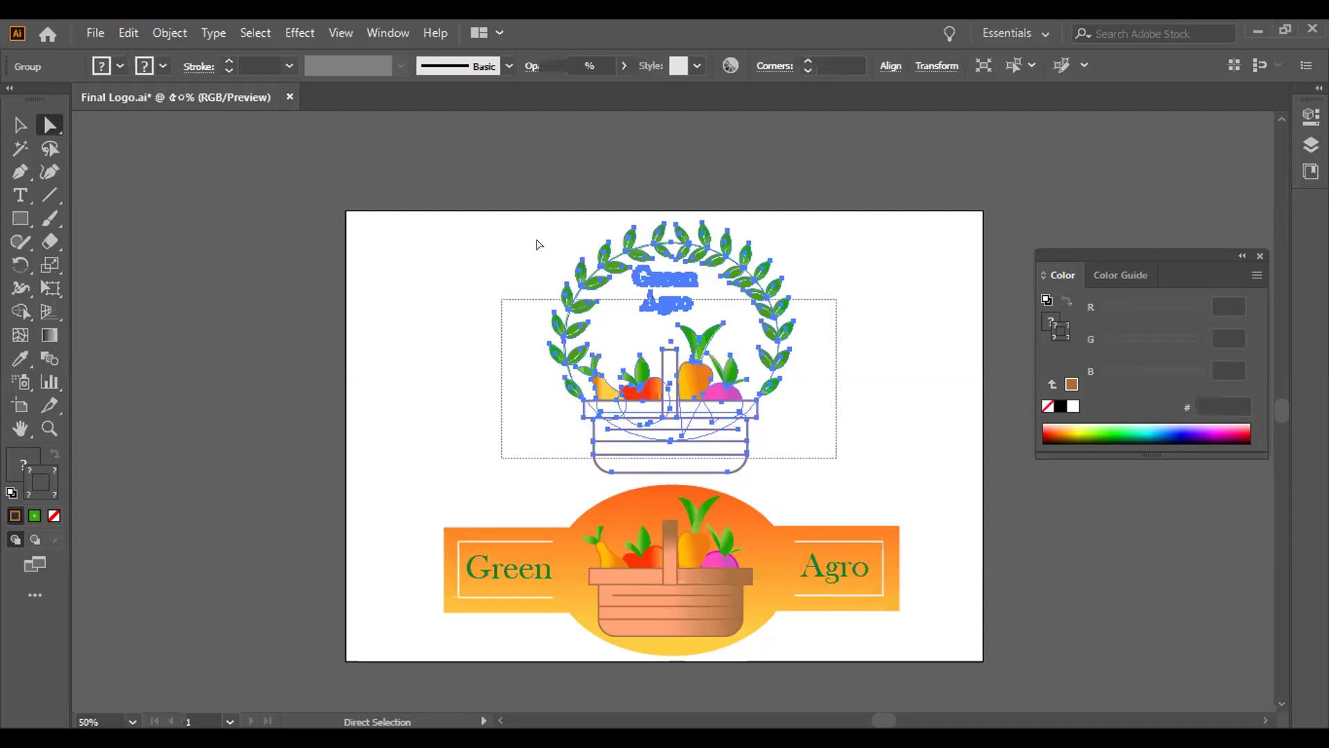
left_click_drag(530, 246, 866, 466)
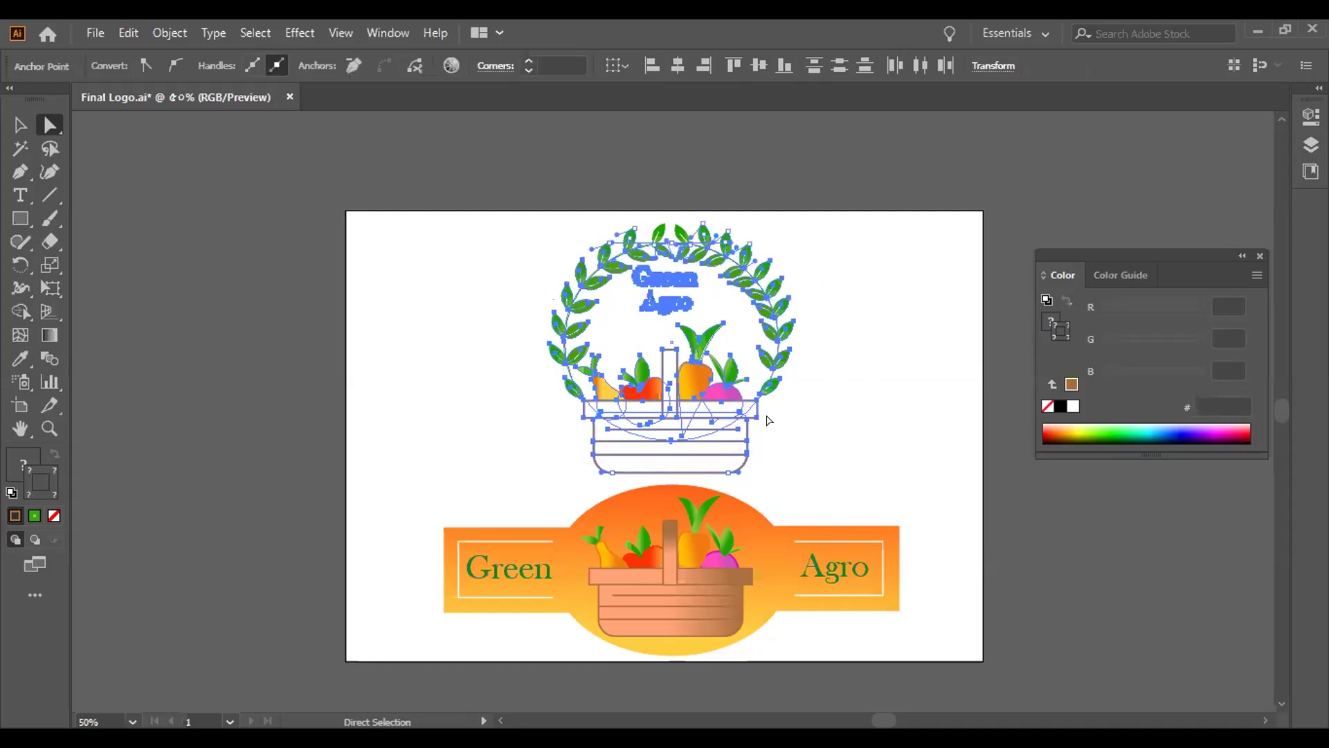
right_click(744, 343)
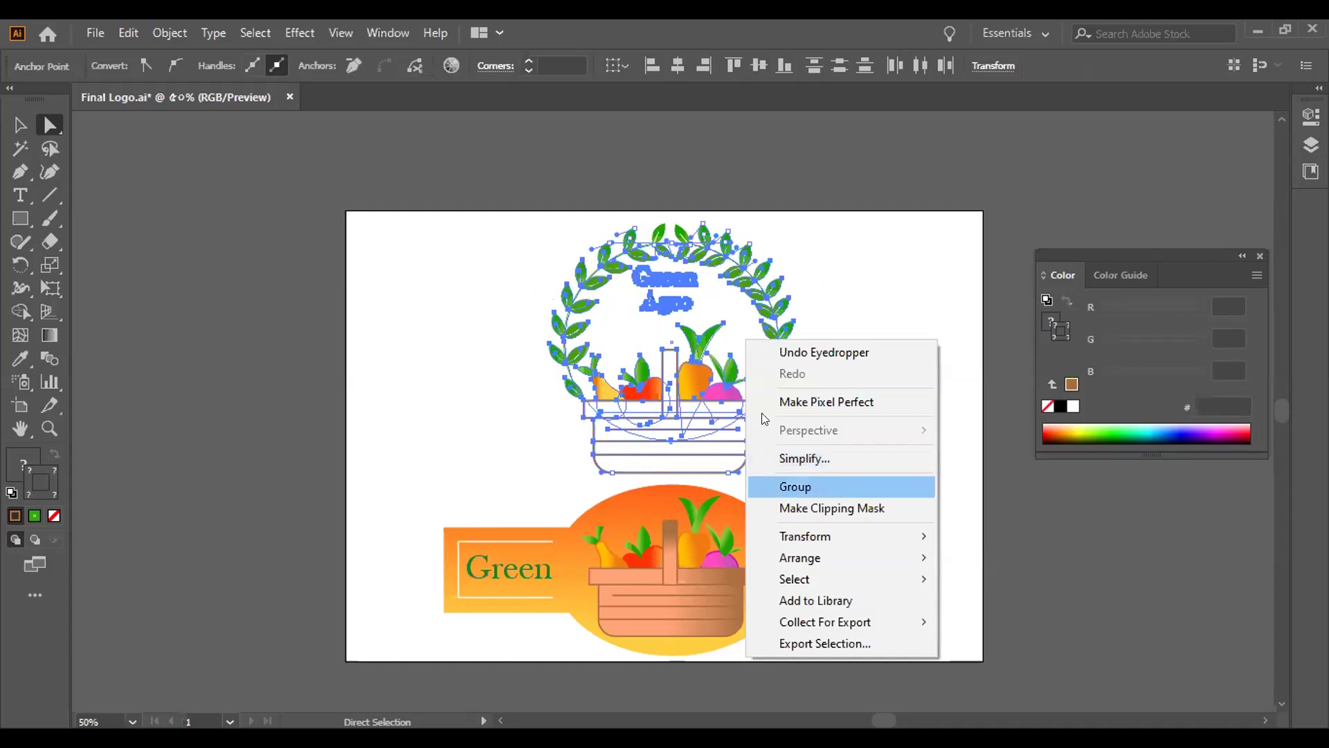
right_click(710, 294)
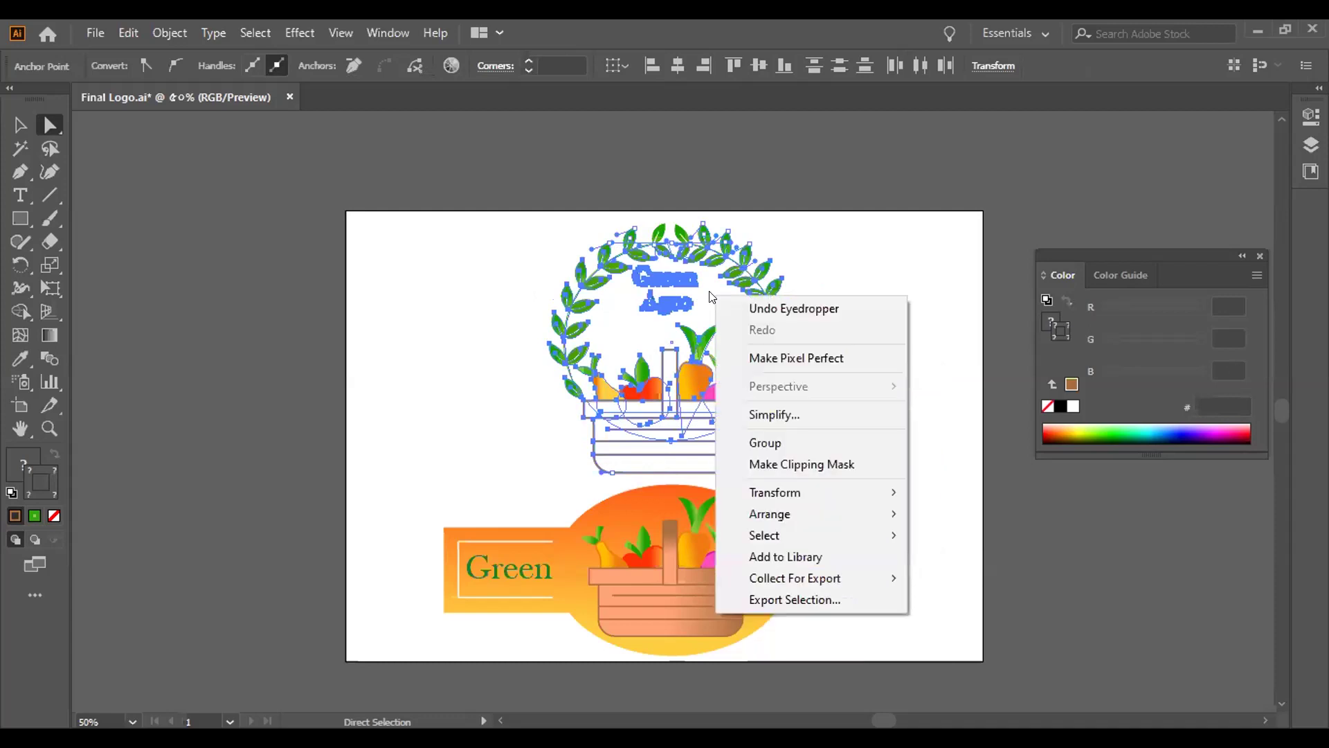
right_click(614, 304)
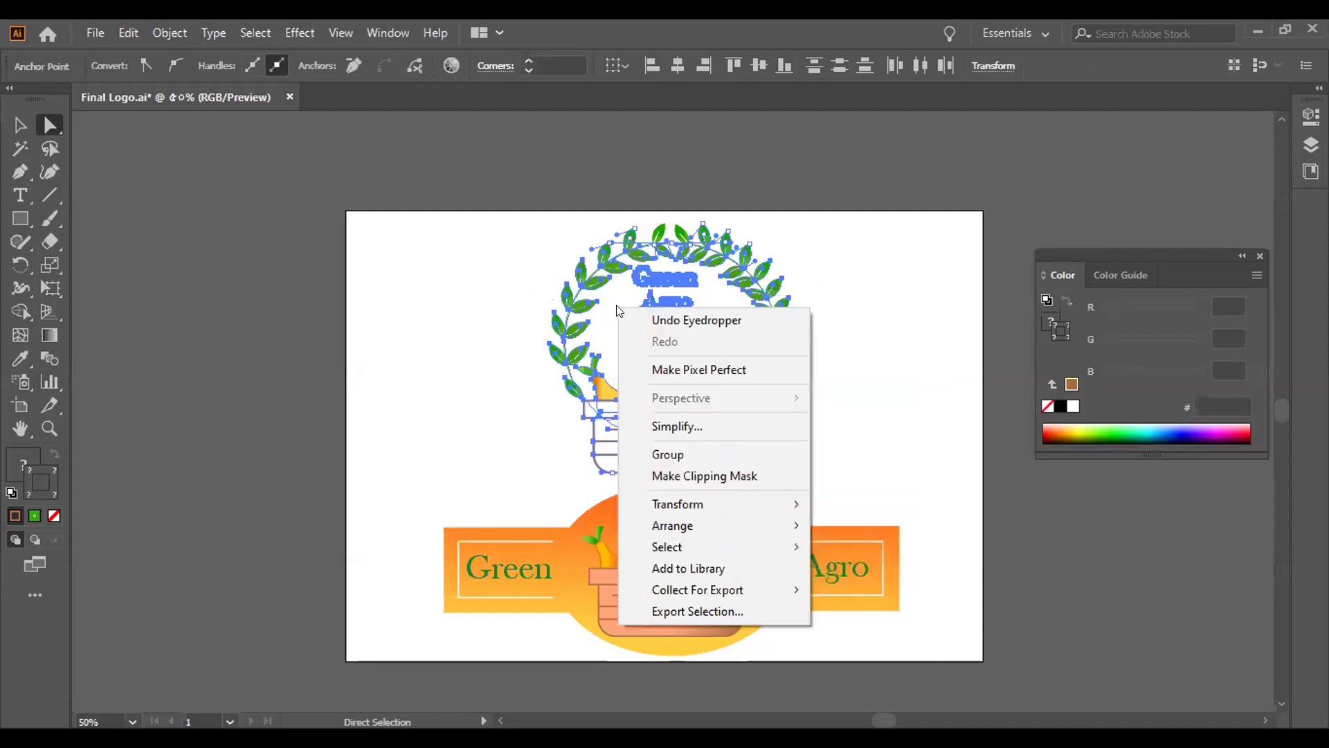
left_click(509, 293)
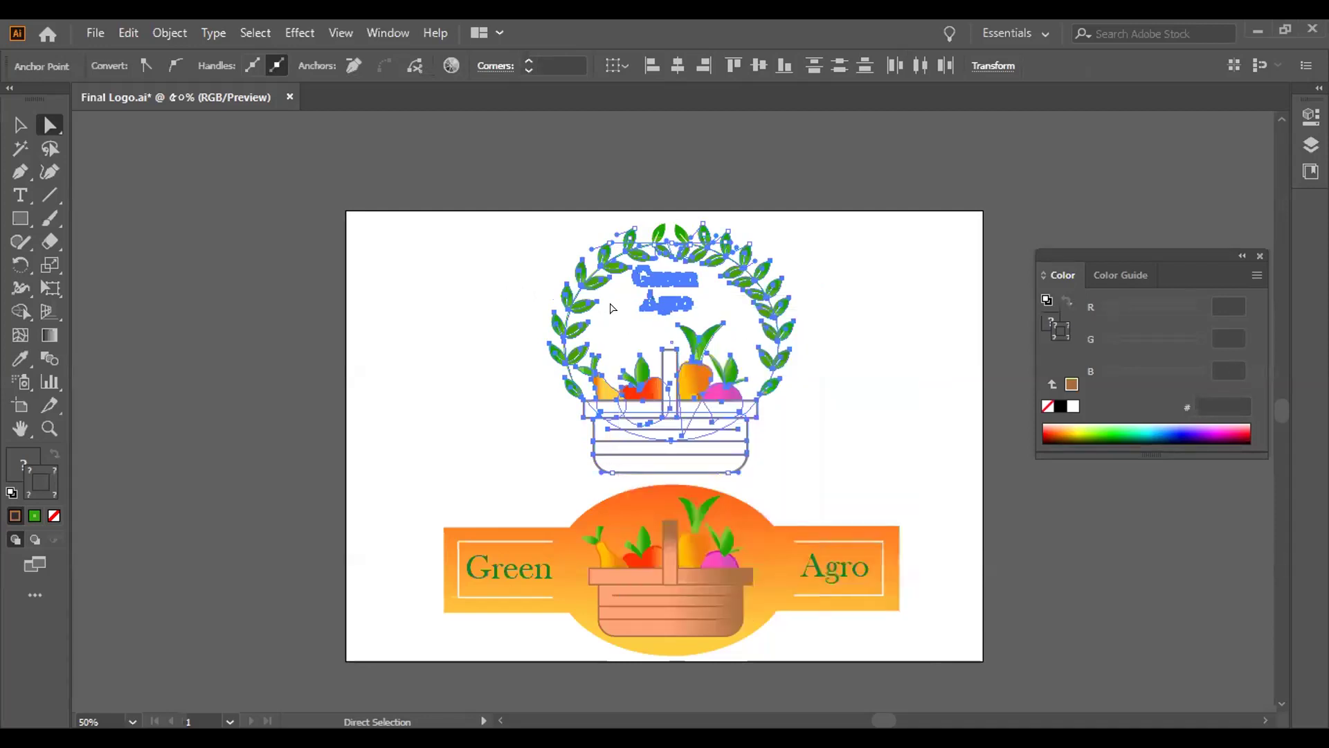
key("ctrl+shift+a")
key("v")
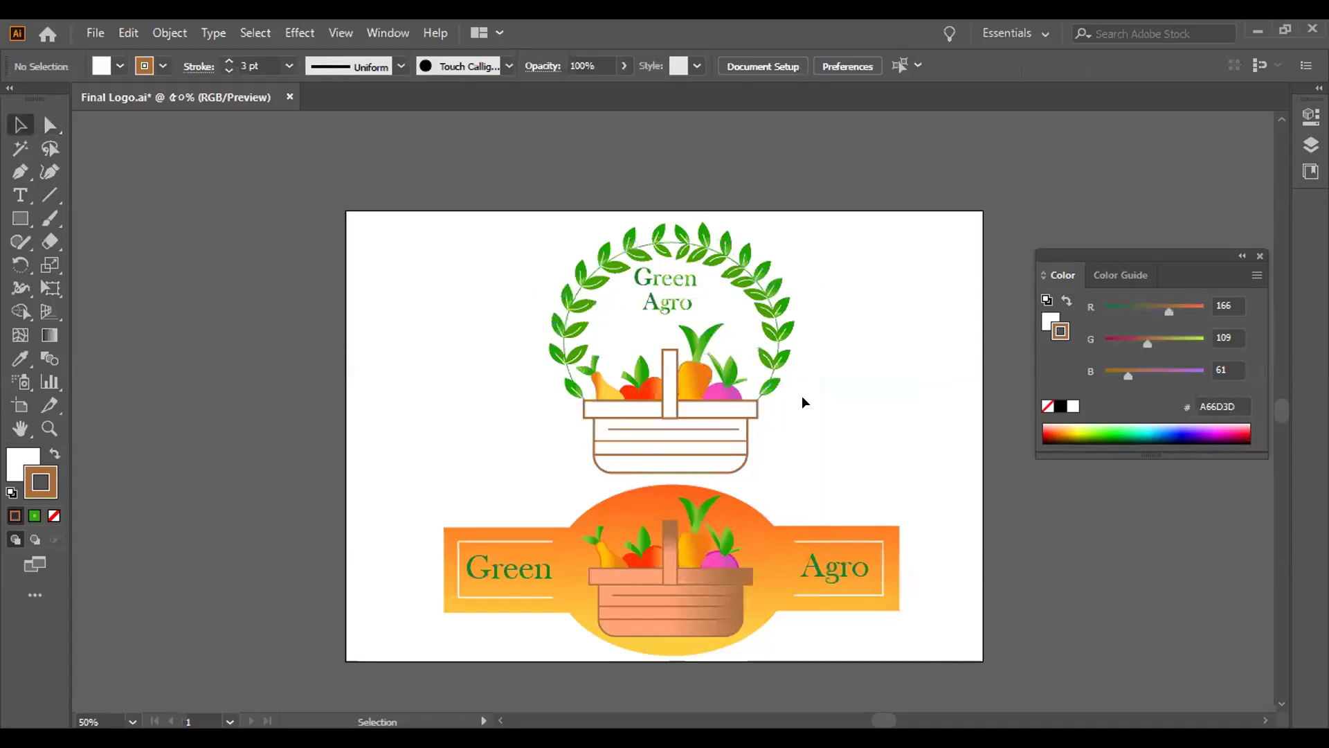
Step: Ungroup the upper Green Agro logo and select its vegetable basket separately from the wreath and text
left_click(738, 328)
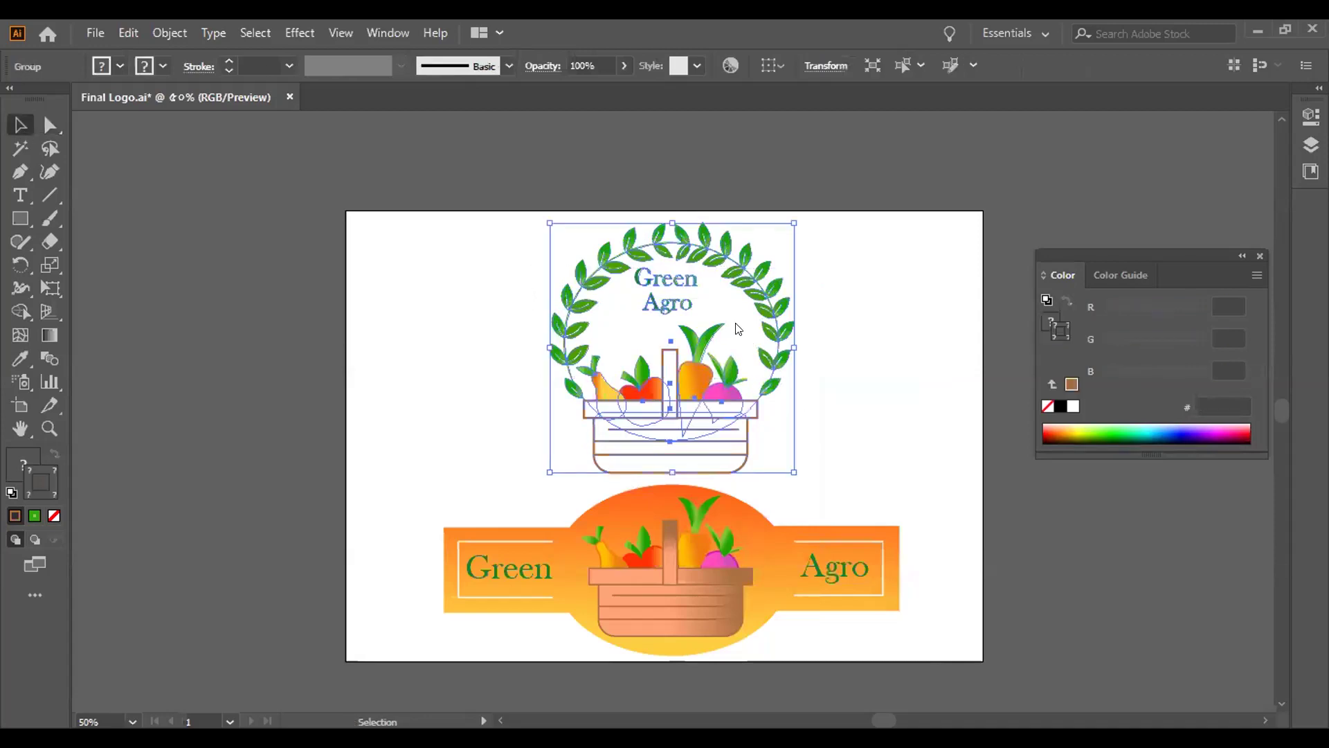
right_click(738, 328)
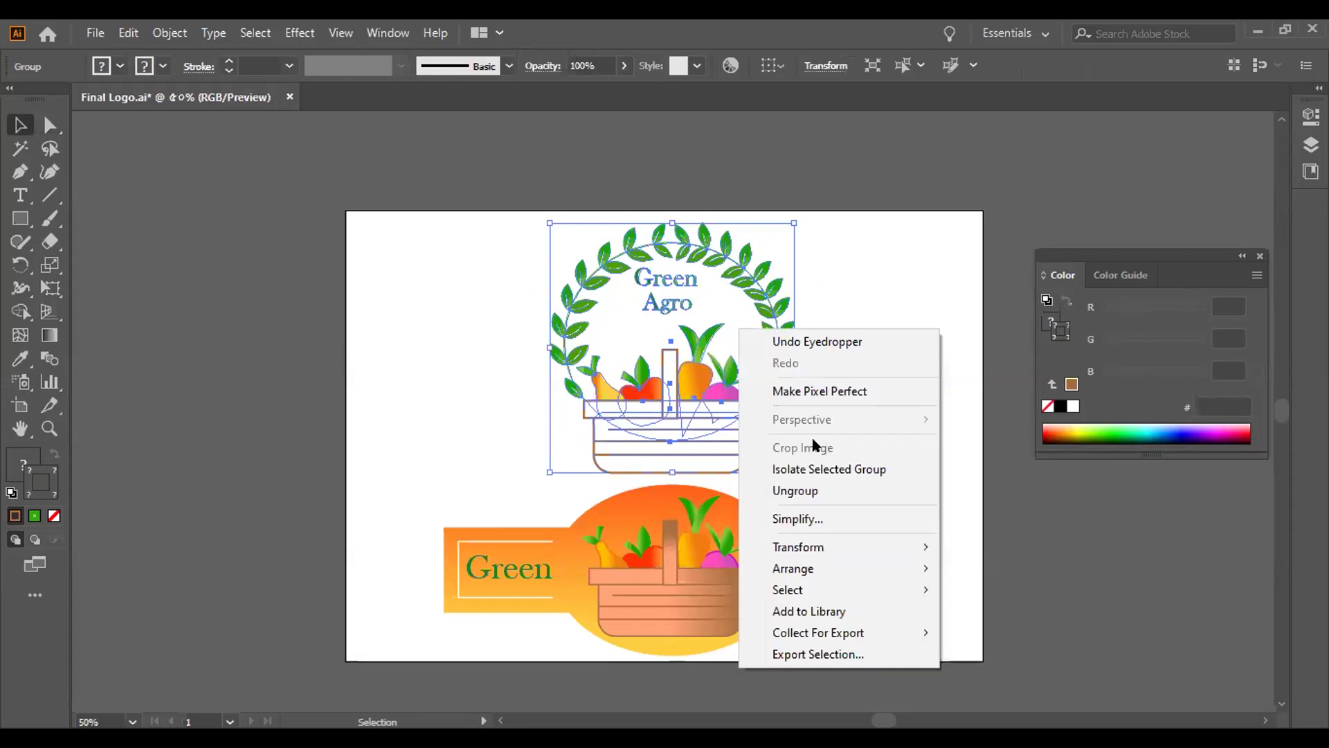
left_click(796, 490)
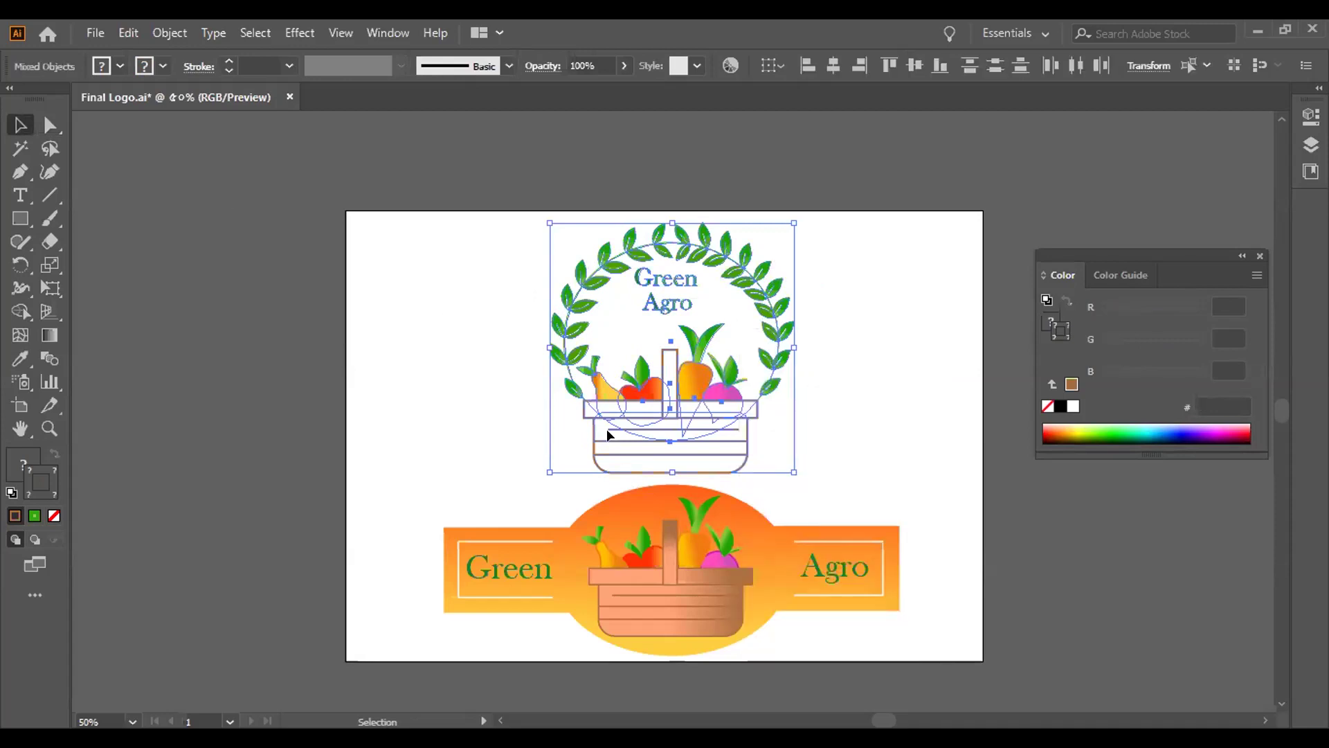
key("ctrl+shift+a")
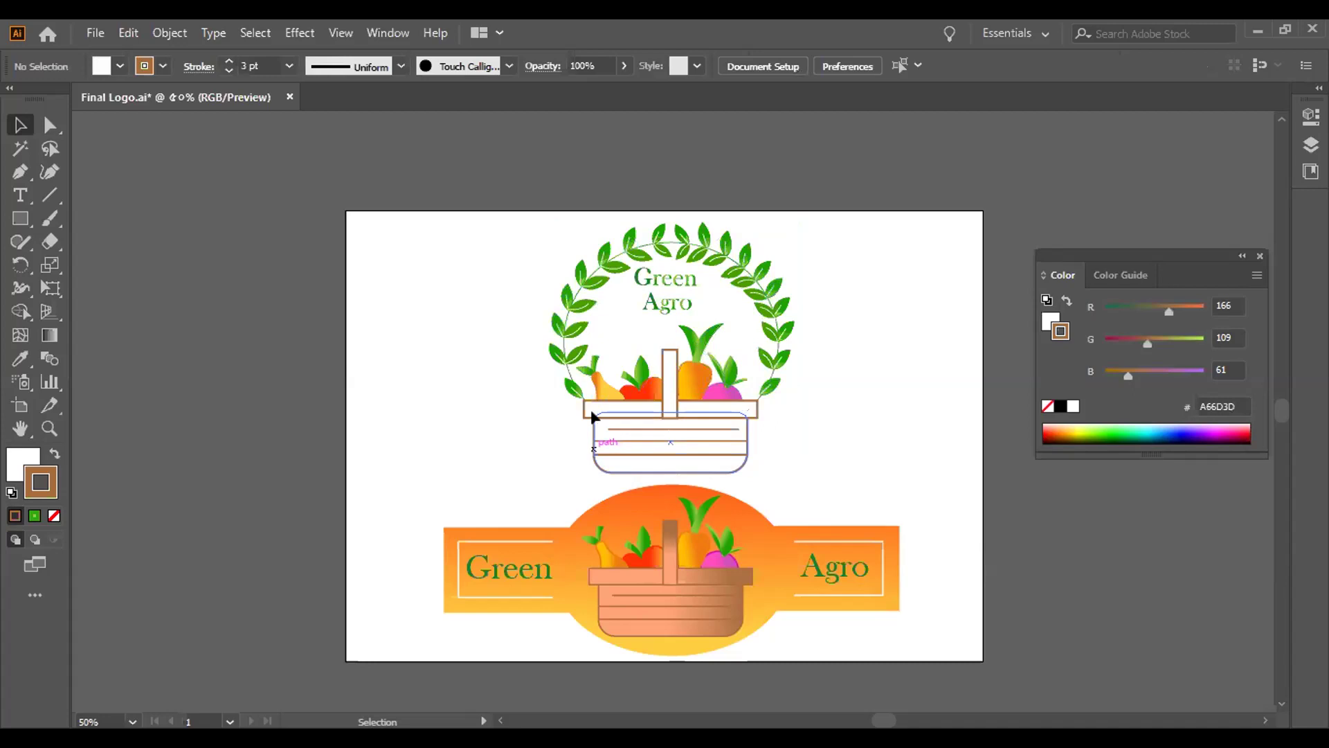
left_click(592, 416)
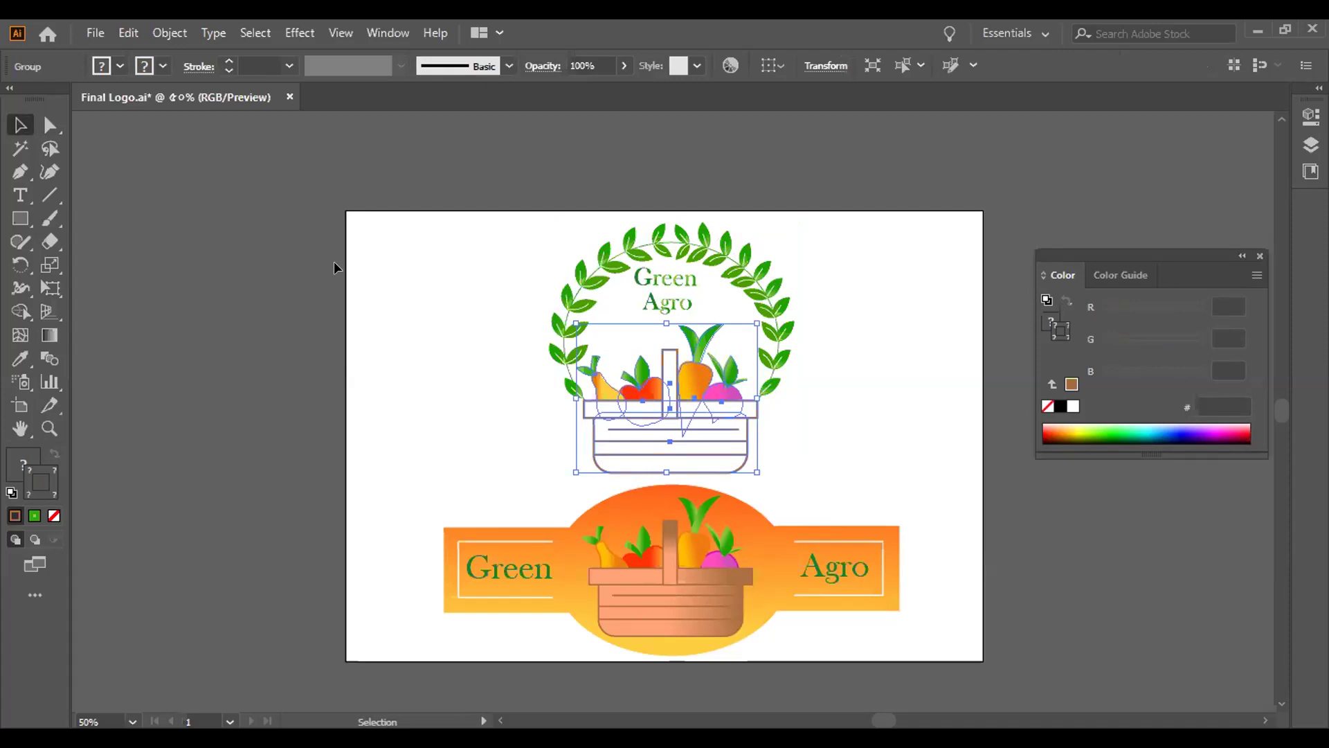
left_click(73, 127)
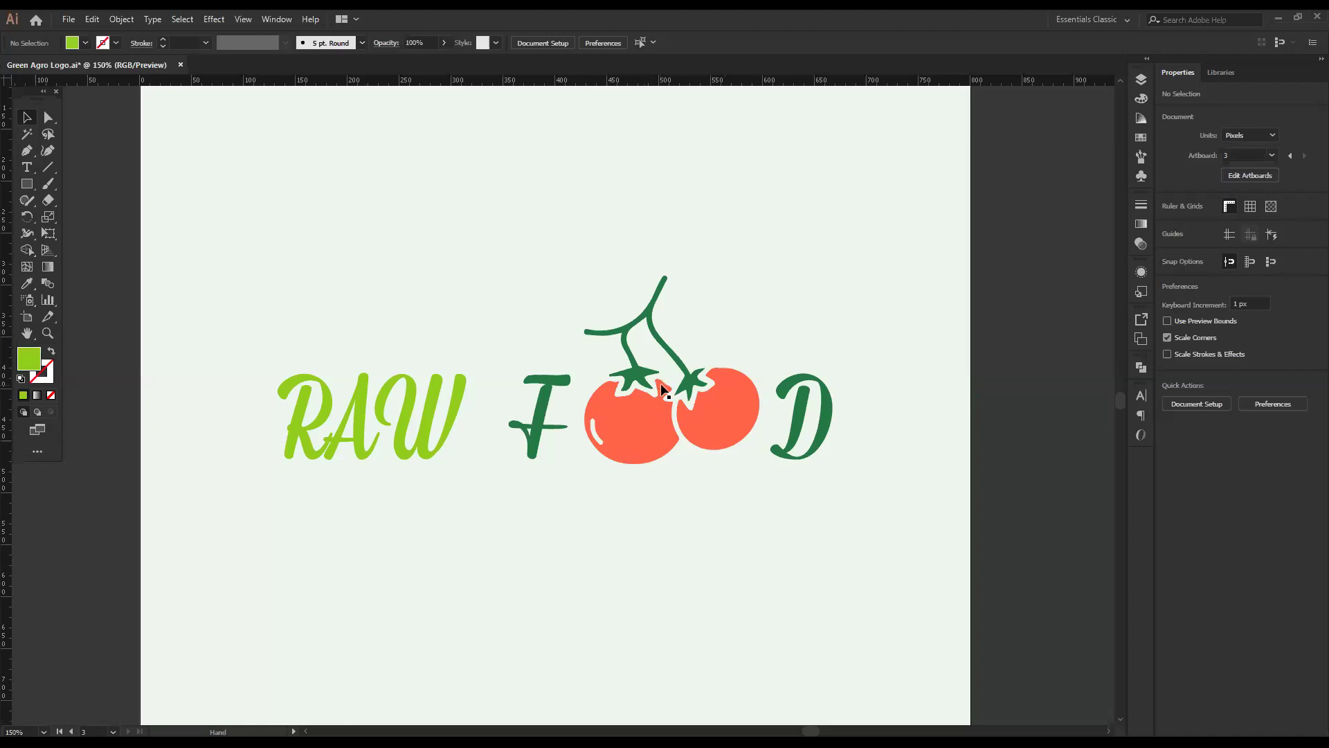
Step: Toggle the panels and cycle through the screen modes, ending with the Raw Food artboard in full screen with the panels hidden
mouse_move(688, 505)
left_mouse_down()
mouse_move(716, 485)
mouse_move(699, 486)
left_mouse_up()
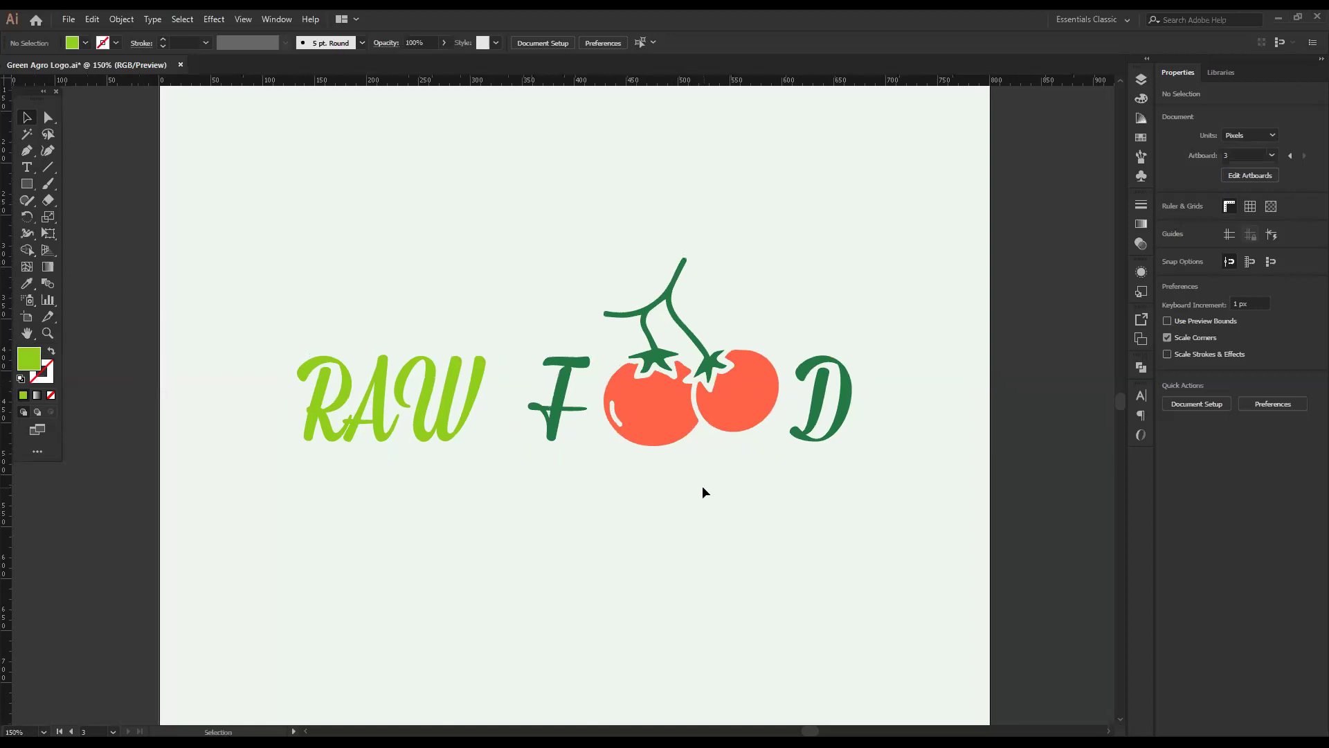
key("Tab")
key("Tab")
key("f")
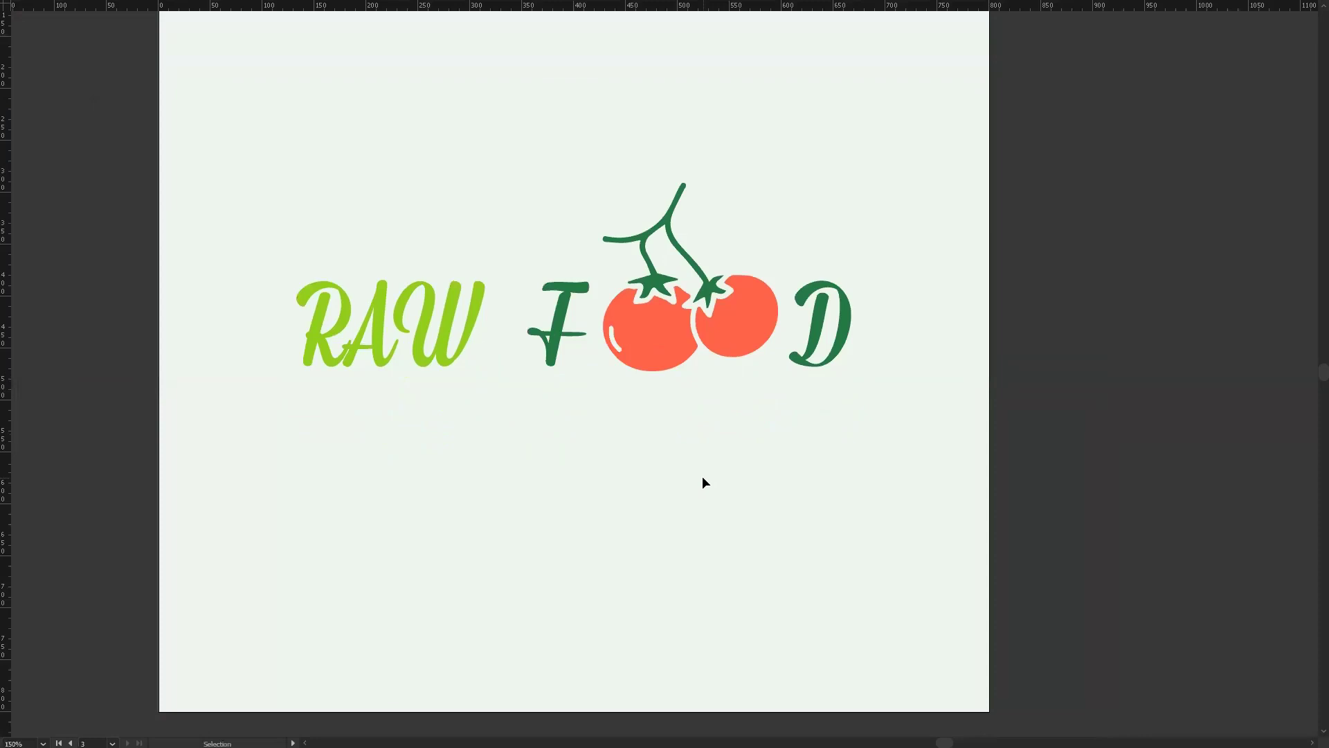
key("f")
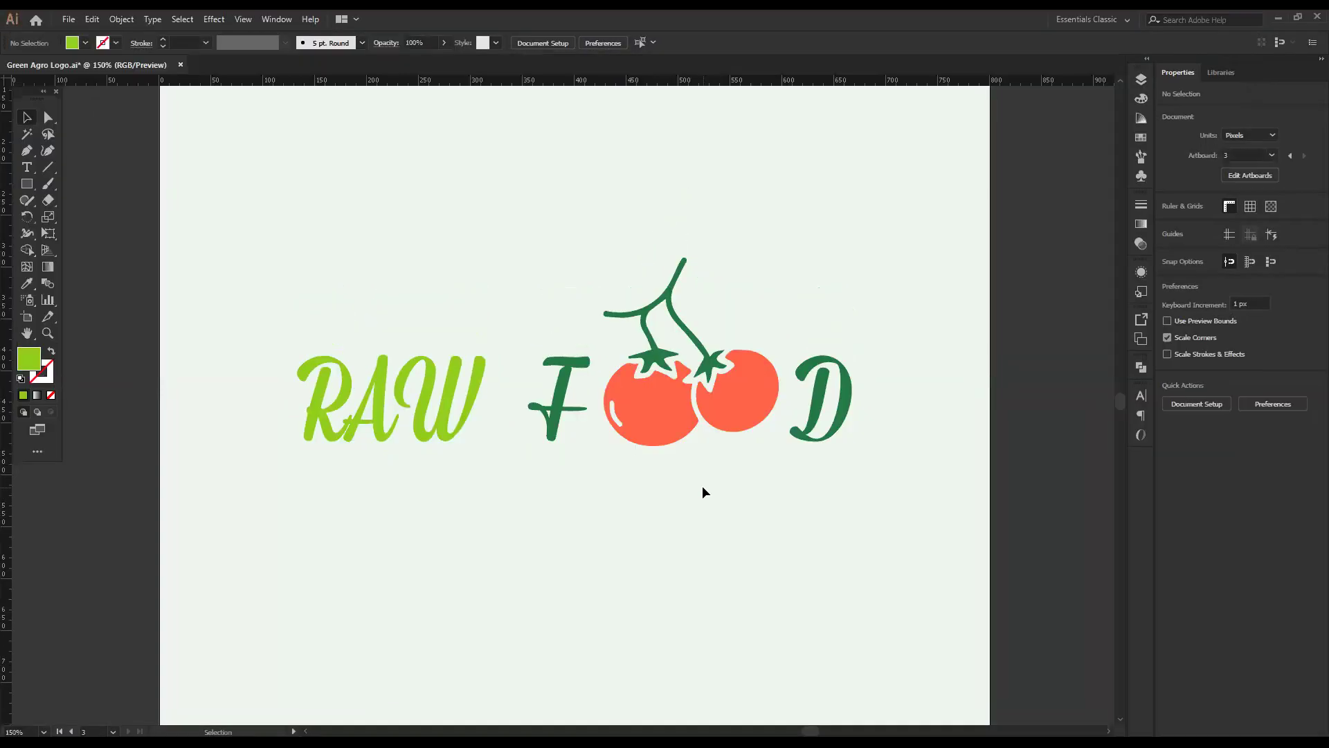
key("f")
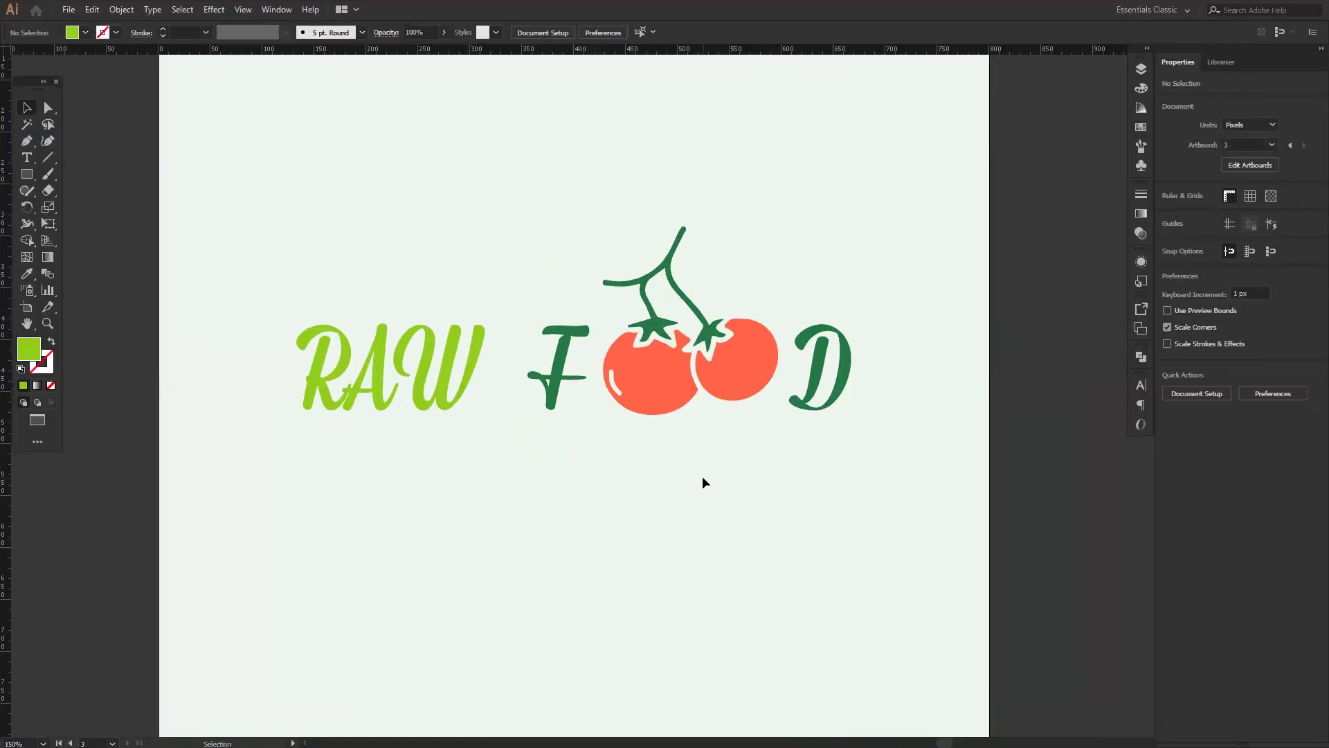
key("f")
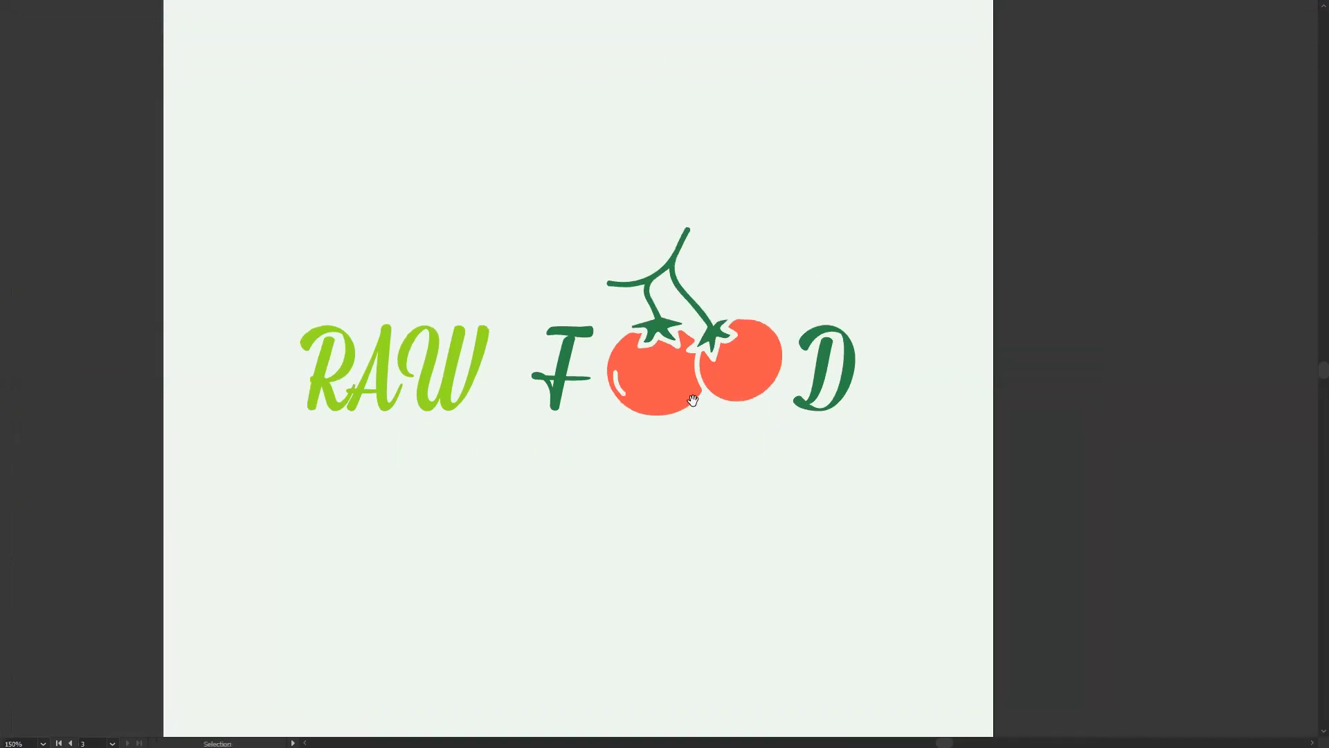
left_click_drag(687, 395, 756, 415)
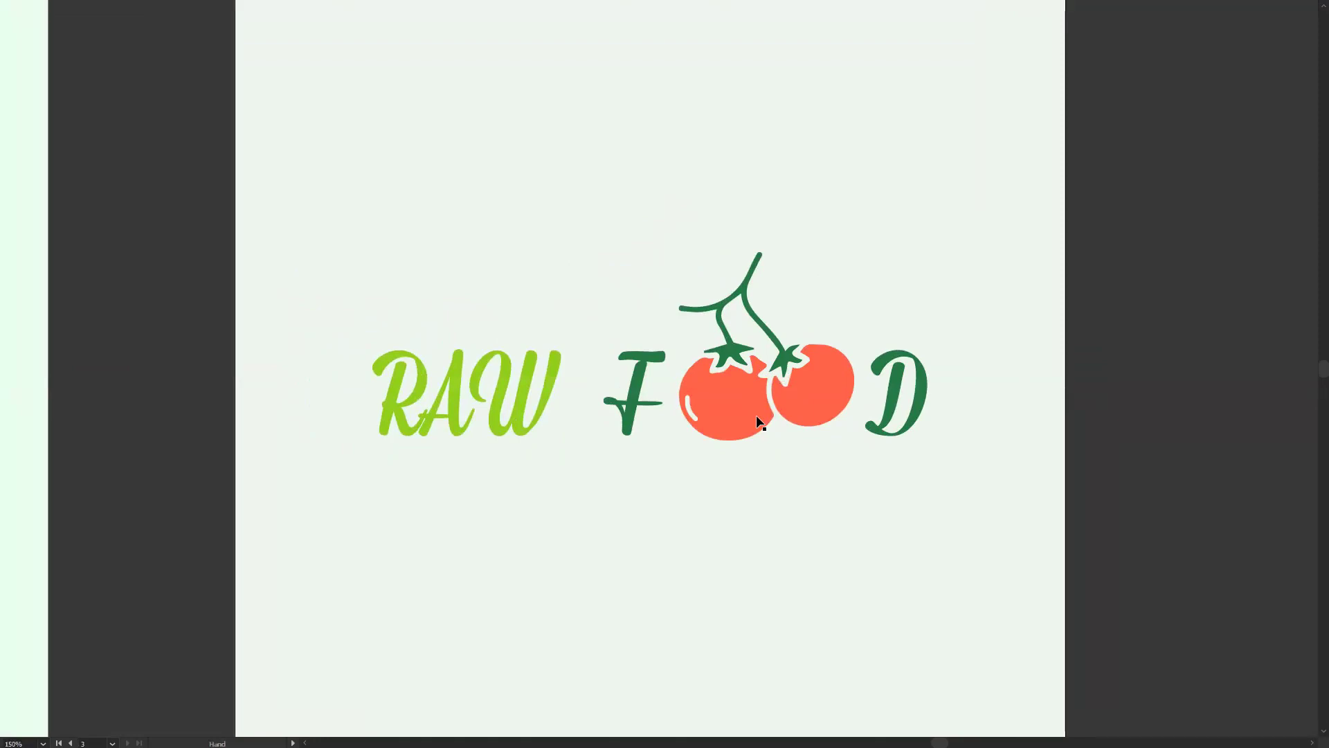
key("v")
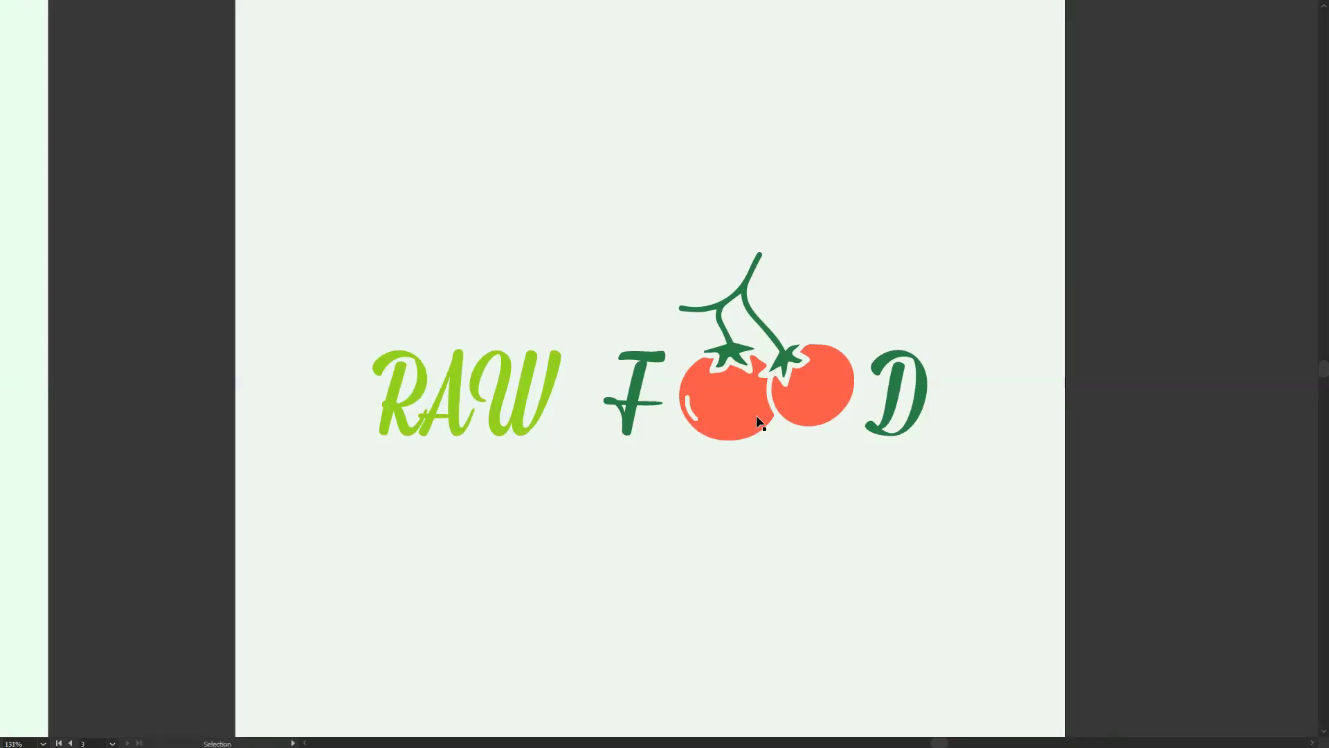
Step: Fit the Raw Food artboard to the window, then survey the green agro artboards and reference logos beside it
key("ctrl+0")
key("minus")
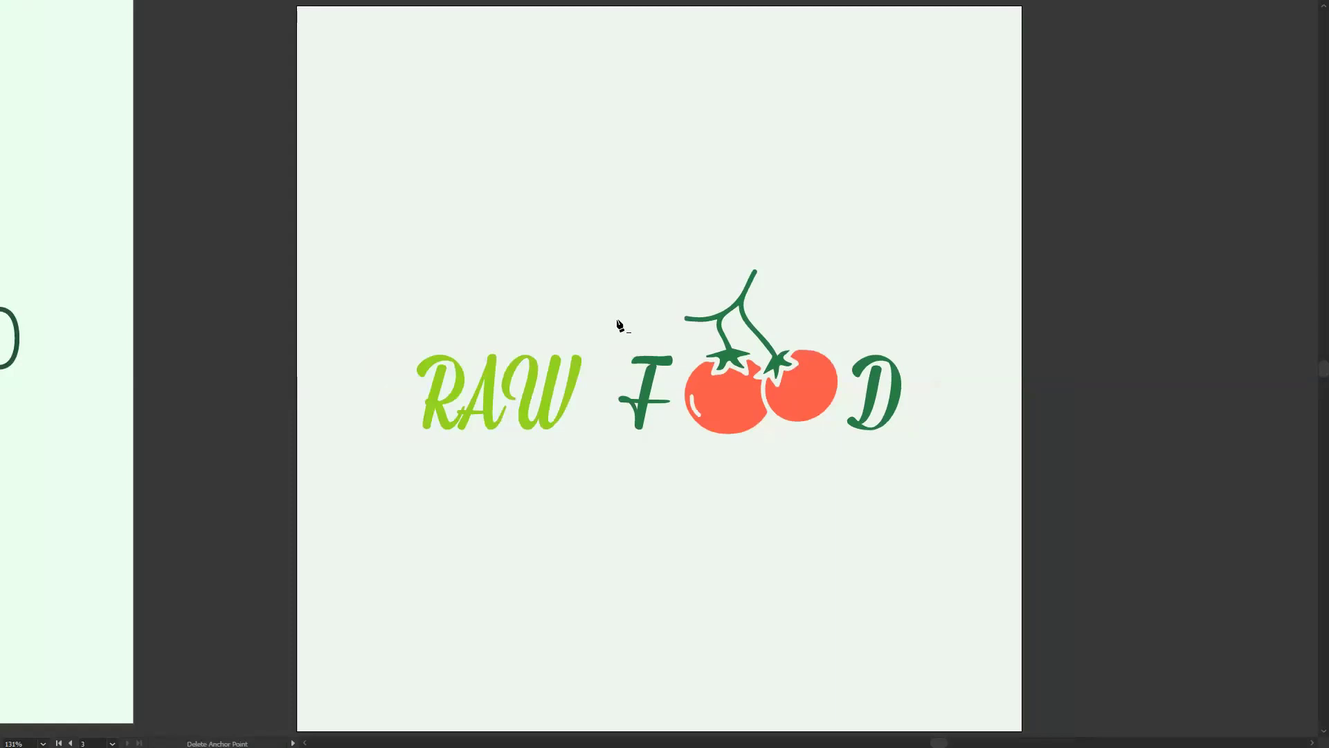
key("v")
key("ctrl+minus")
key("ctrl+minus")
key("ctrl+minus")
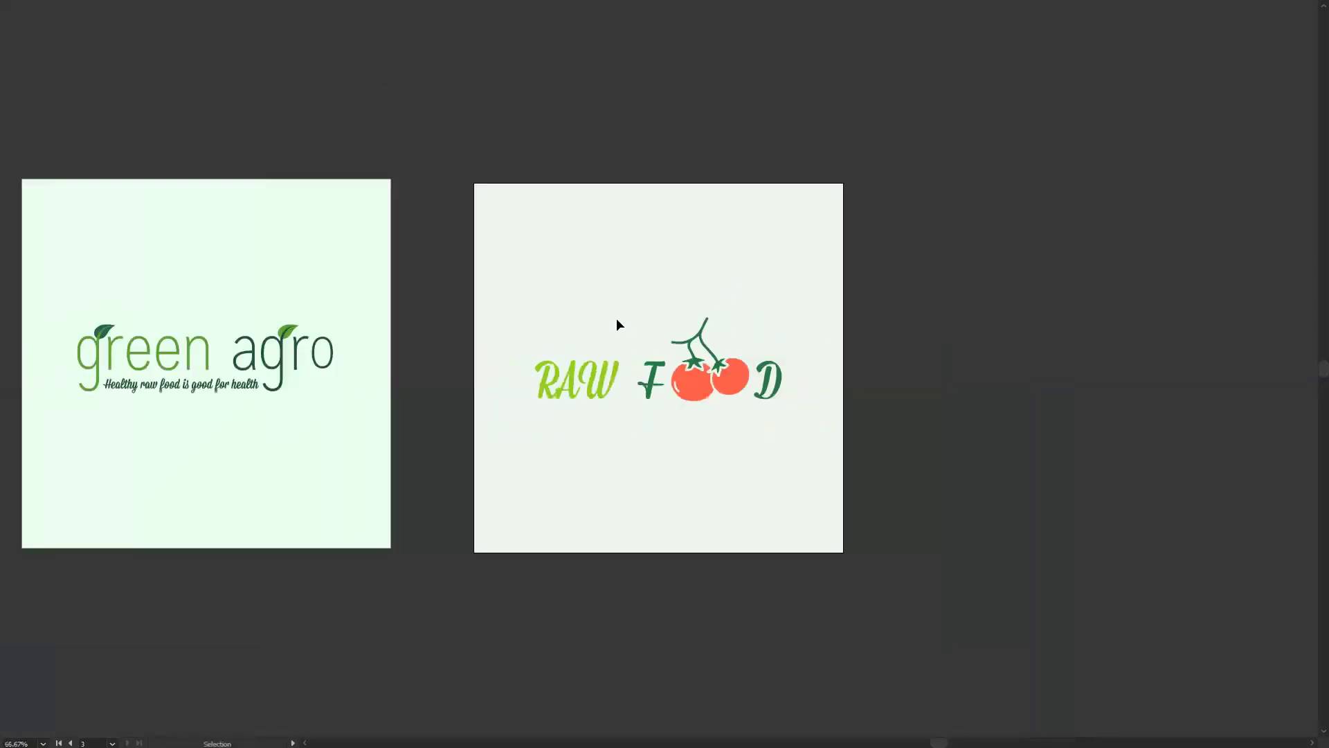
left_click_drag(479, 340, 983, 451)
scroll(703, 450, "left", 3)
scroll(574, 422, "right", 8)
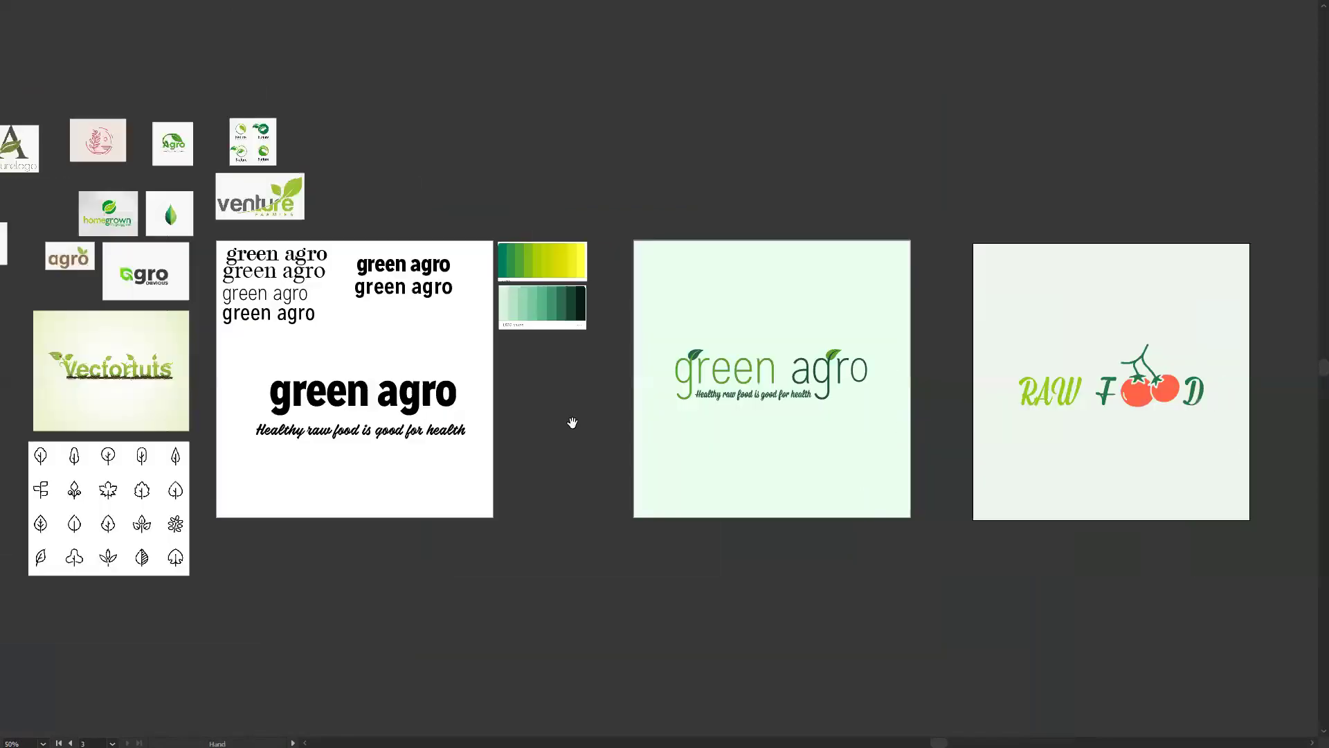
Step: Examine the Raw Food tomatoes up close, then view the Raw Food and green agro artboards side by side
left_click(759, 416)
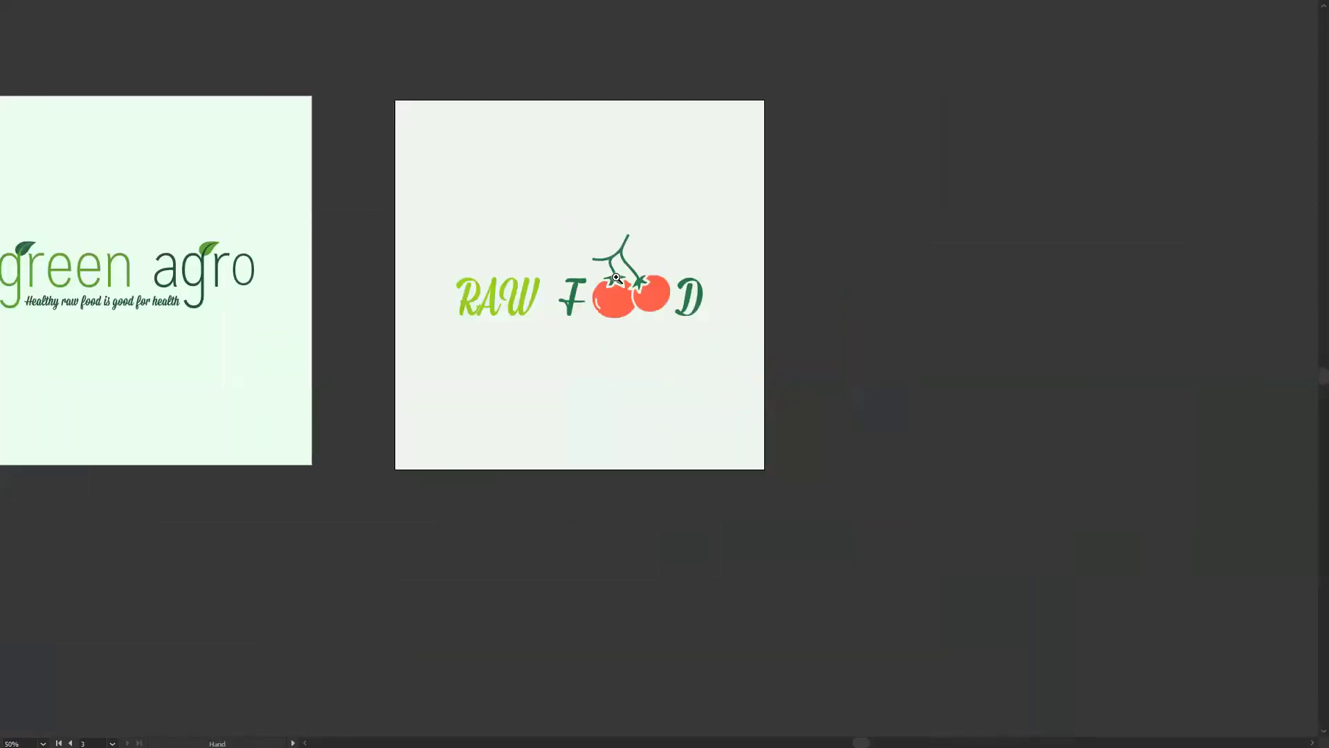
left_click(614, 277)
left_click(641, 305)
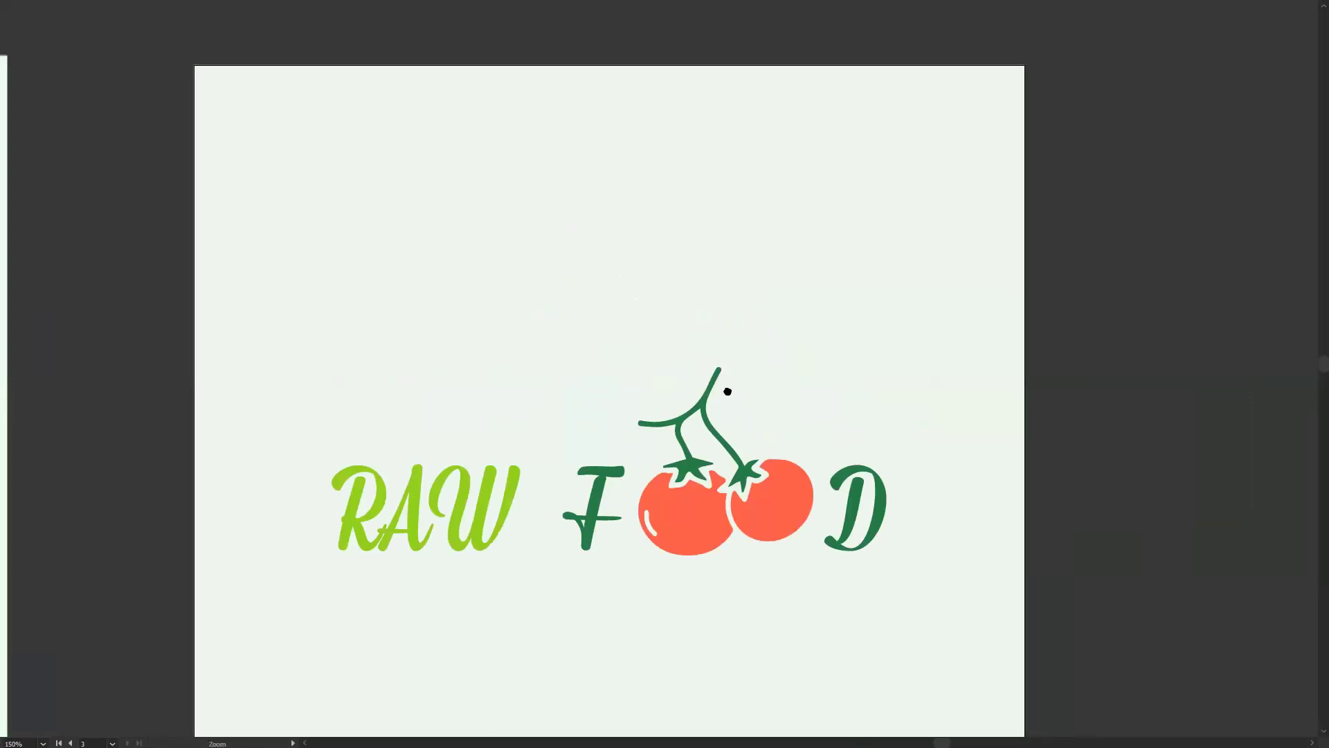
scroll(724, 373, "down", 2)
key("ctrl+0")
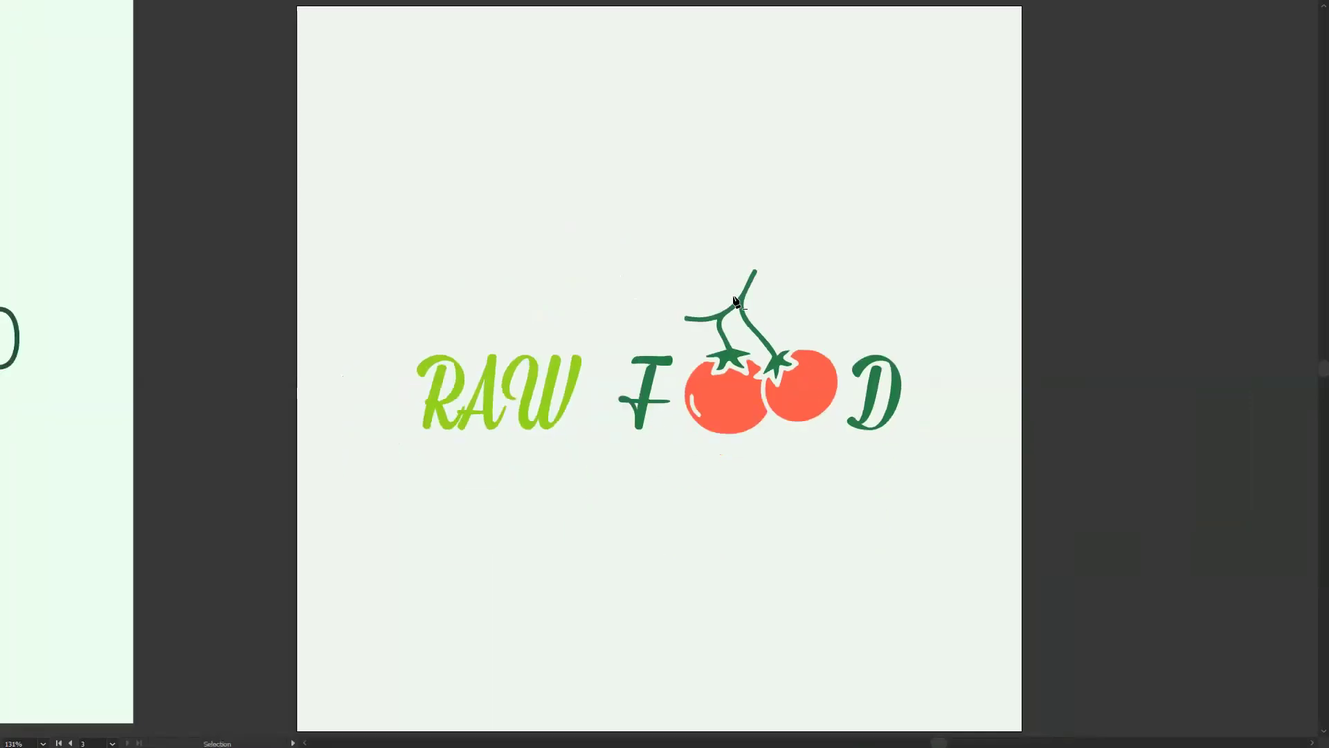
key("z")
left_click(553, 353, "alt")
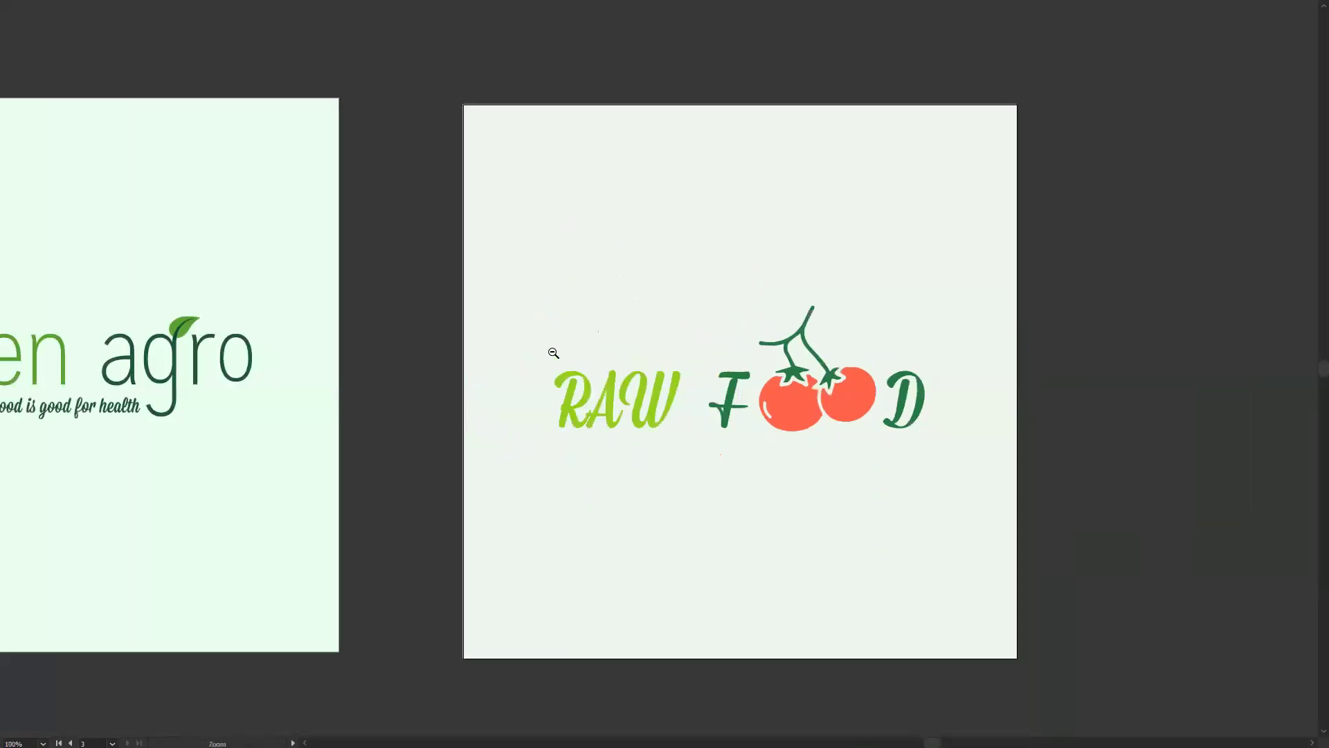
left_click(553, 353, "alt")
key("-")
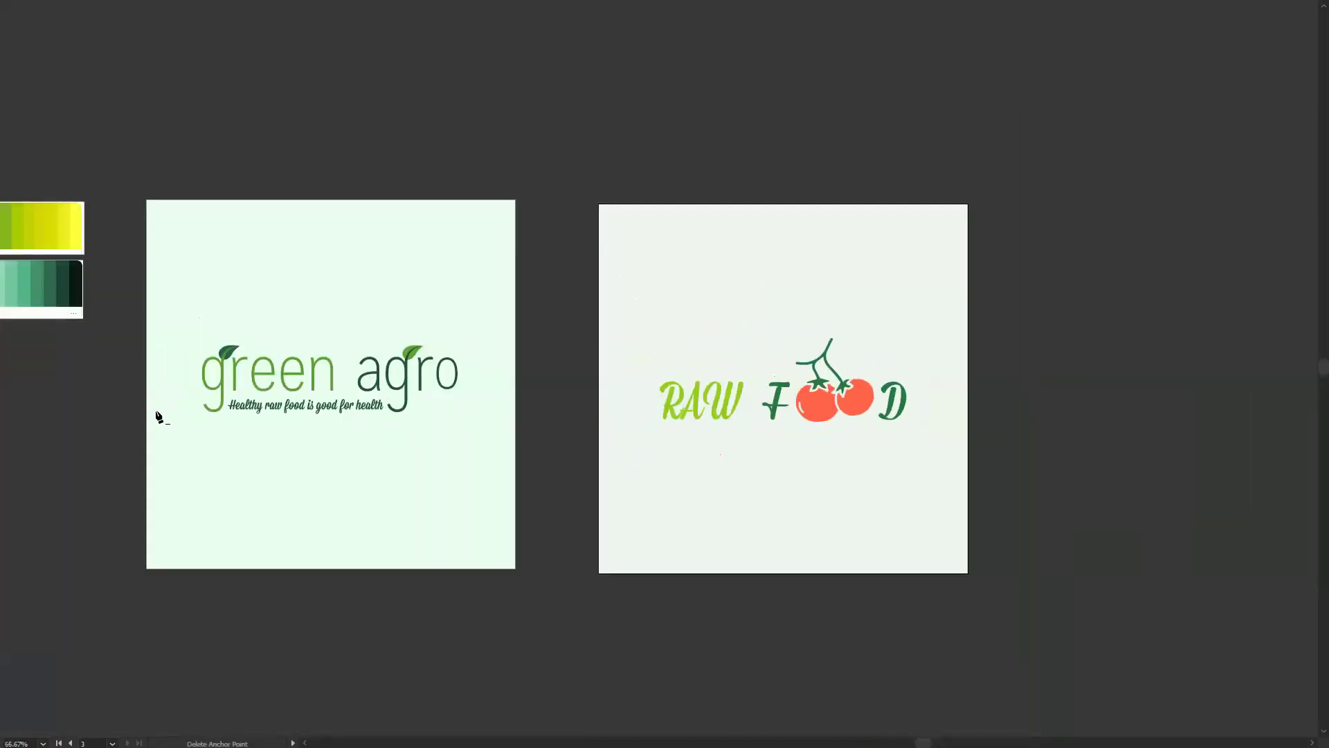
Step: Show the panels and move the green agro artboard with its artwork away from the Raw Food artboard, to about X 1607.5 px, Y 400 px
key("Tab")
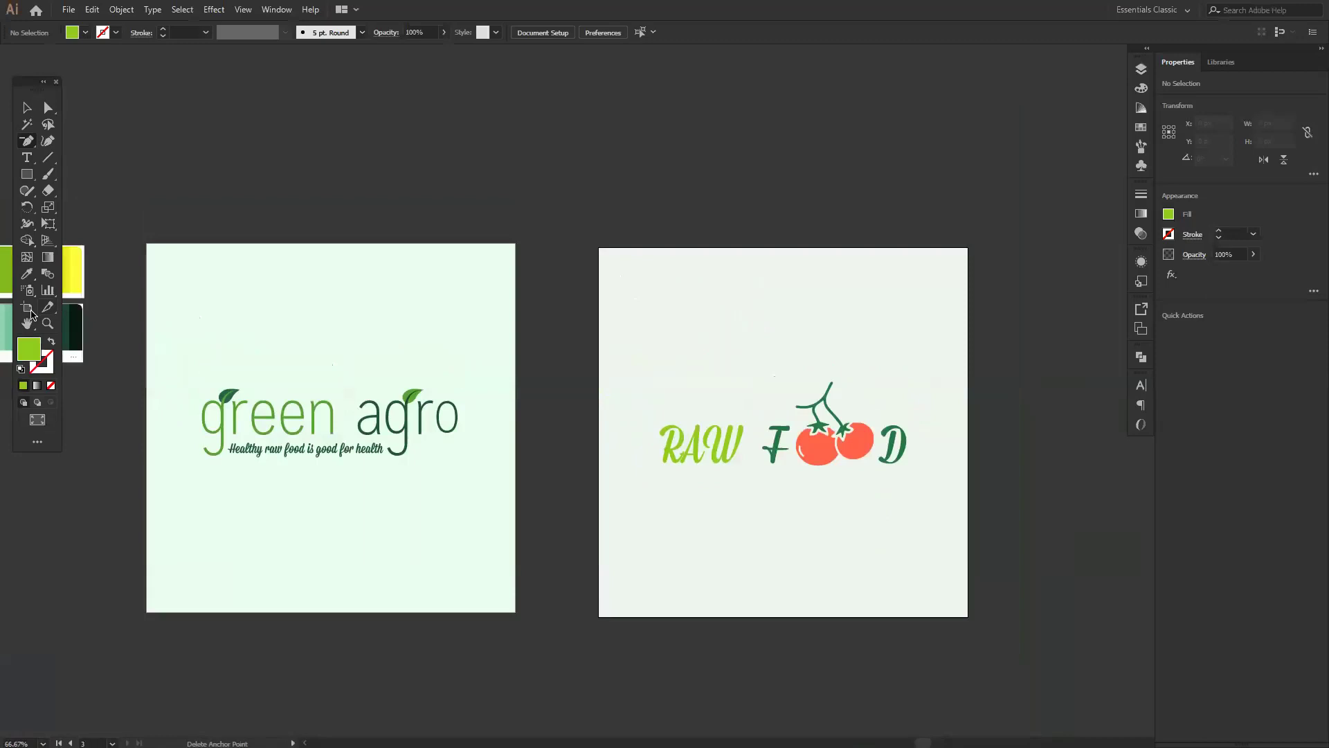
left_click(28, 309)
left_click(370, 374)
left_click_drag(372, 367, 324, 366)
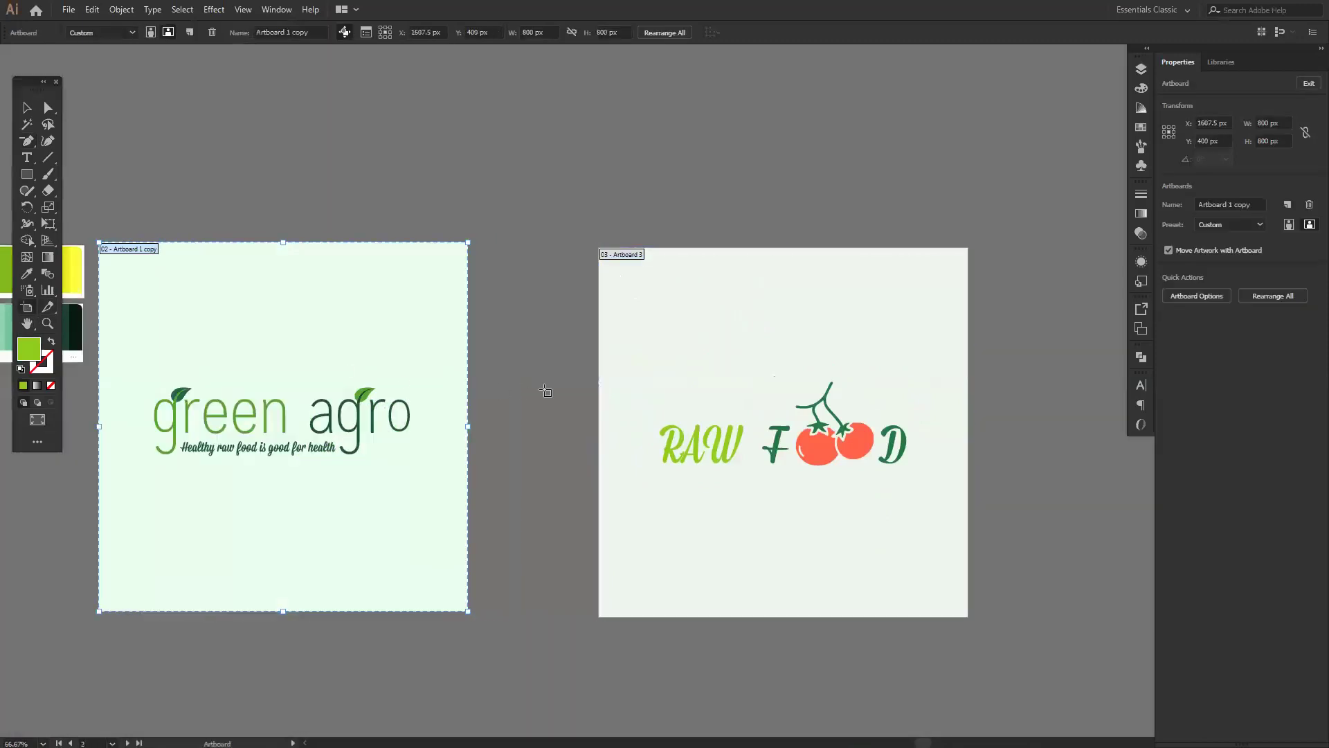
left_click(545, 391)
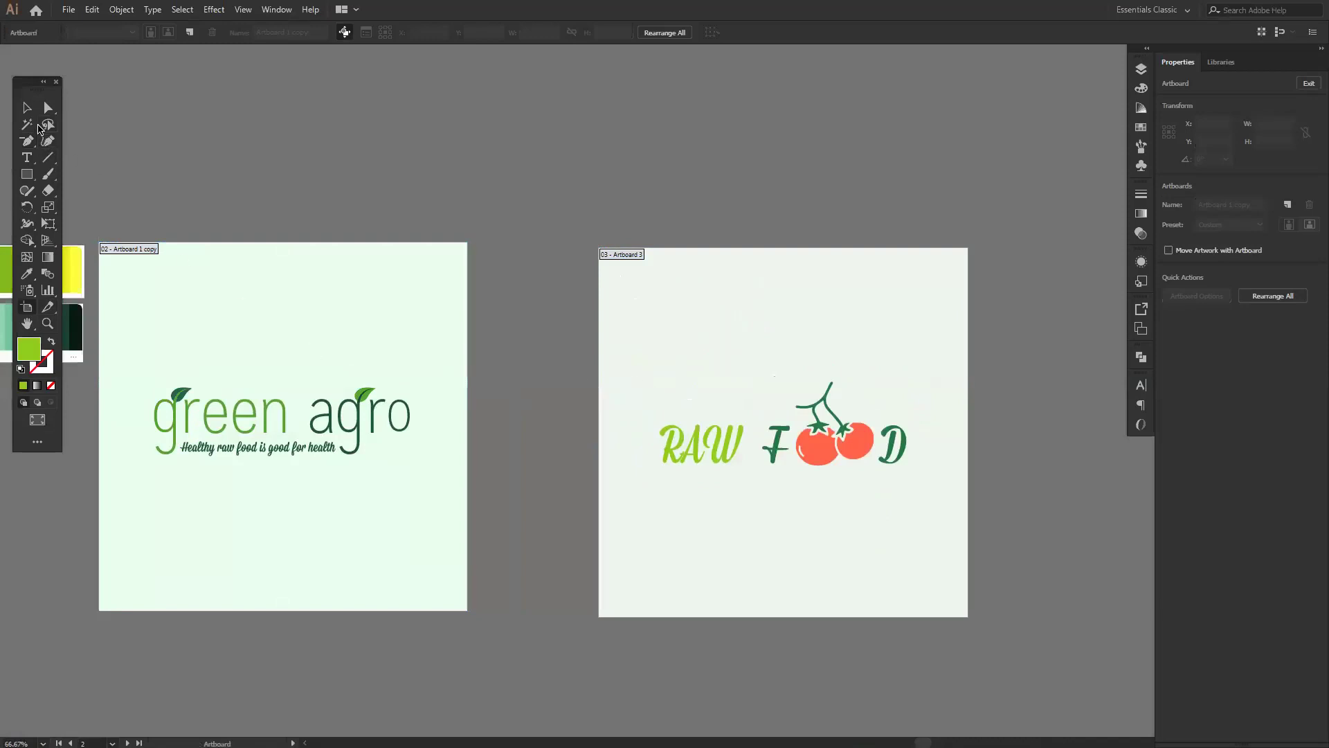
left_click(26, 107)
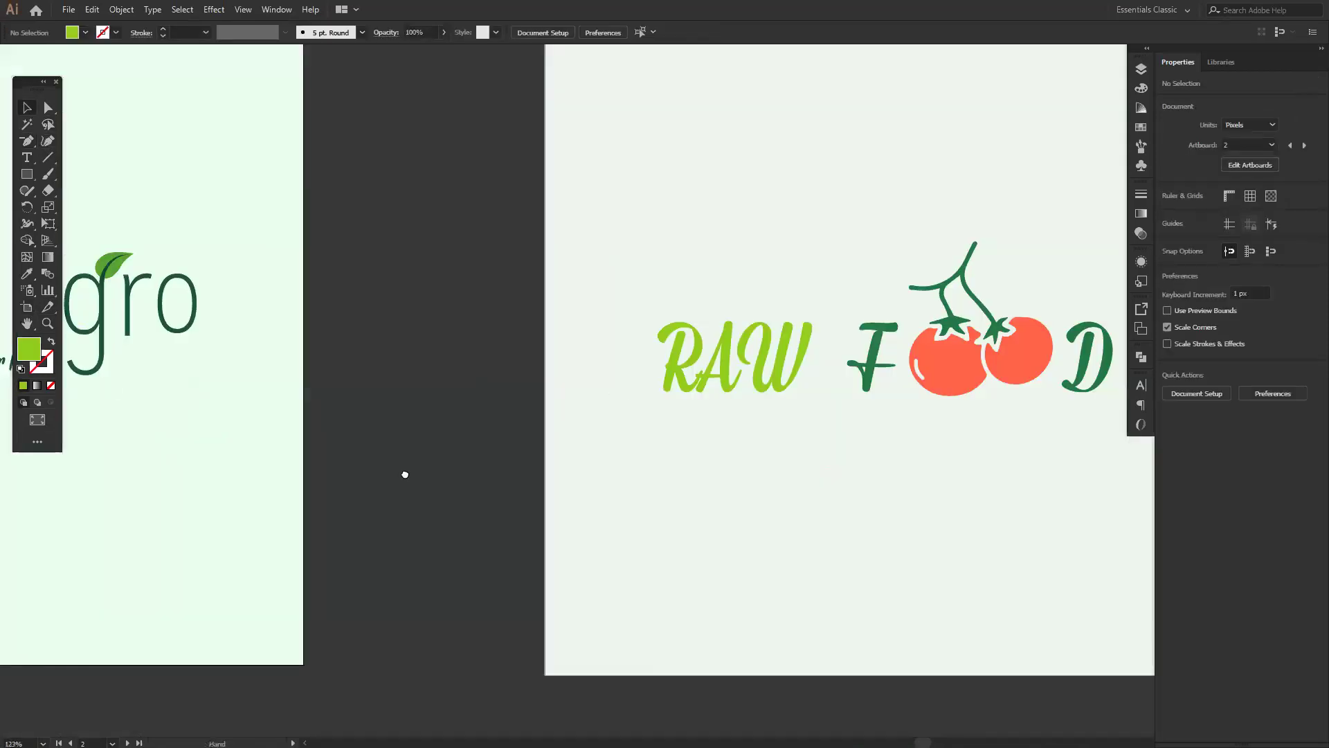
Step: Show the Raw Food artboard in full screen mode without panels and enlarge the view to 200%
scroll(403, 472, "right", 5)
scroll(534, 450, "down", 2)
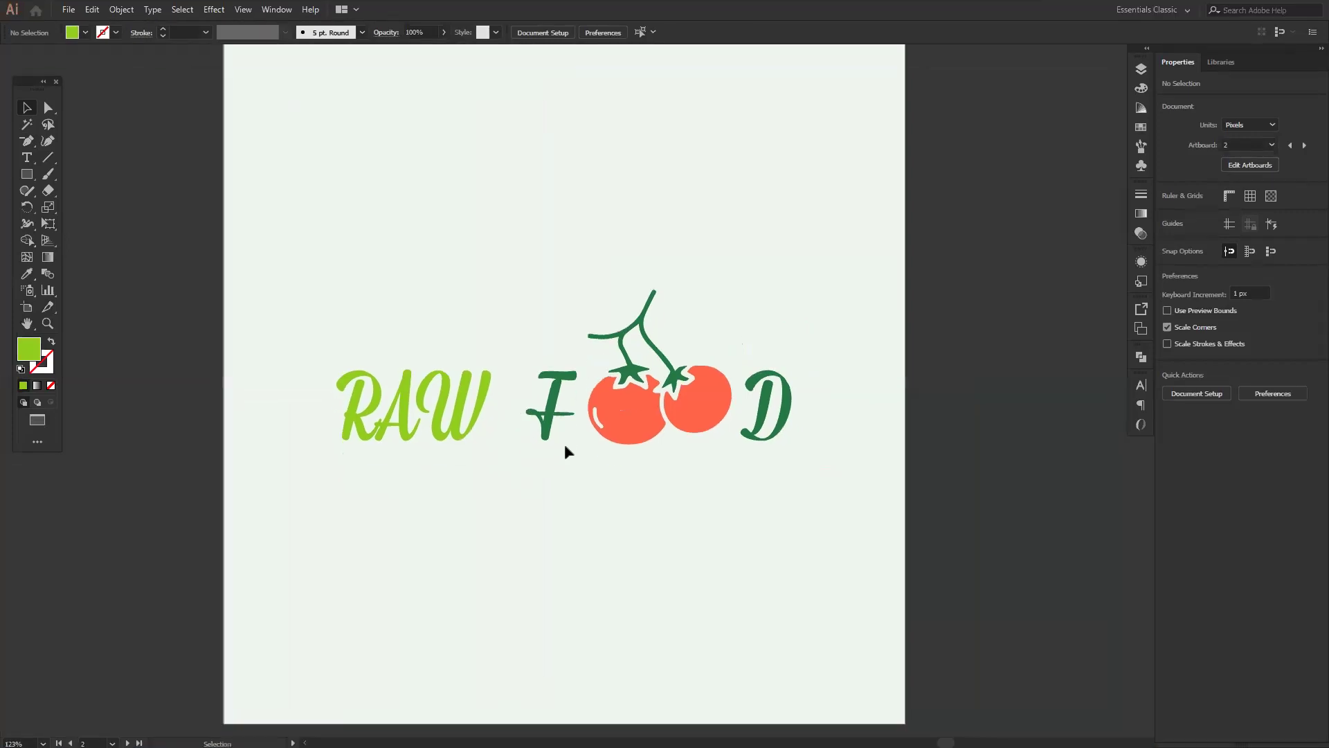
key("f")
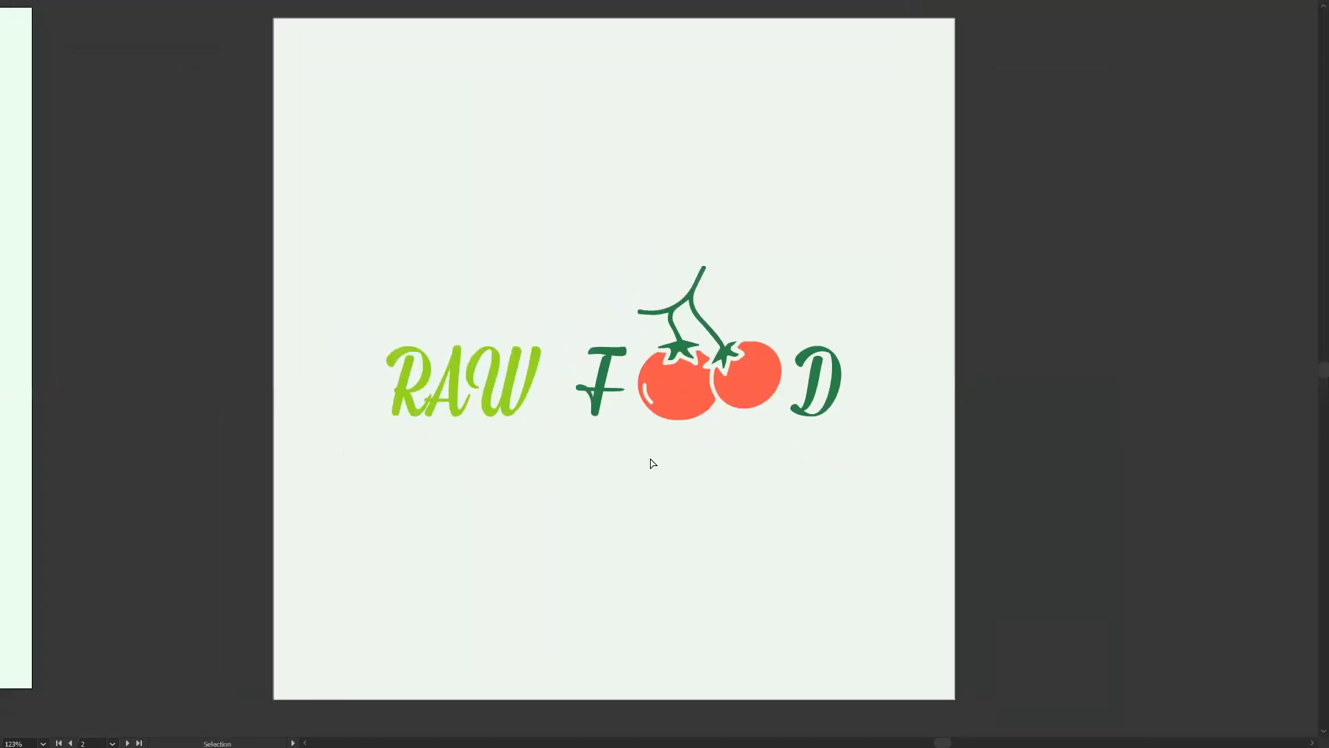
key("ctrl+plus")
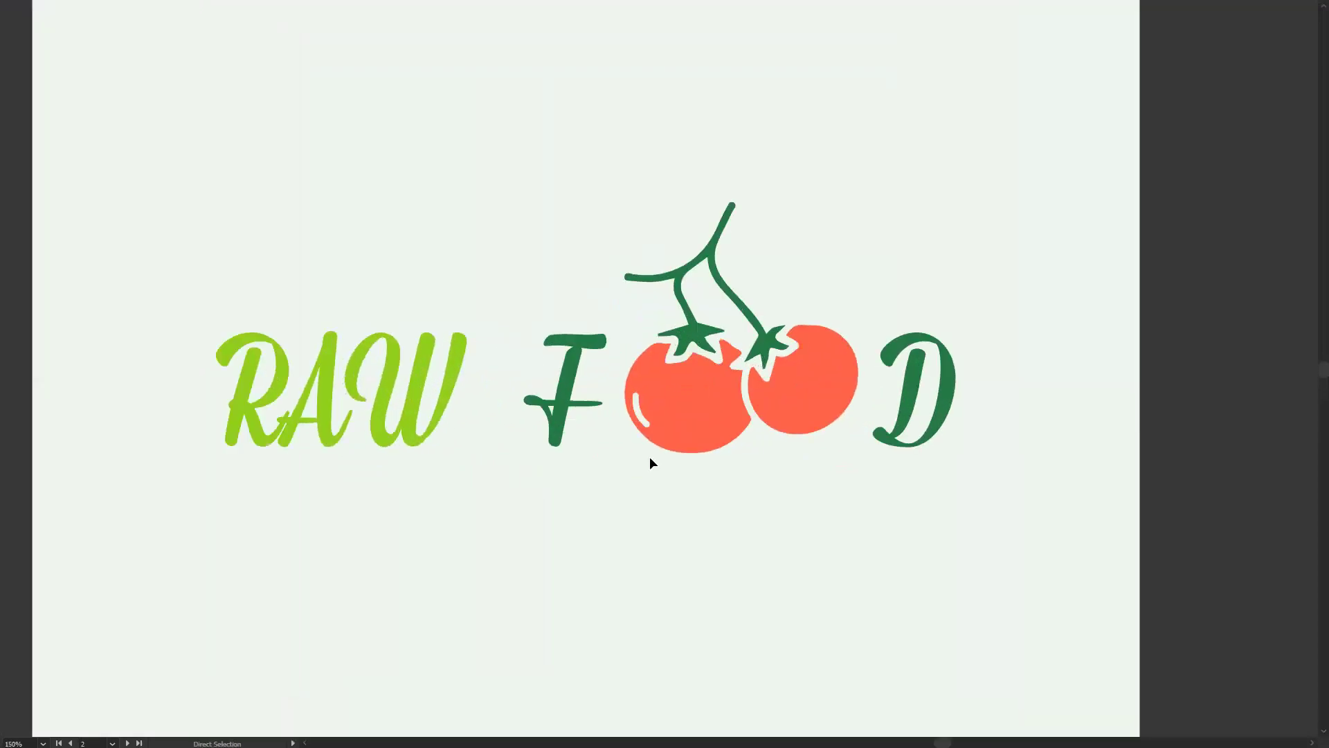
key("ctrl+plus")
left_click_drag(745, 413, 804, 413)
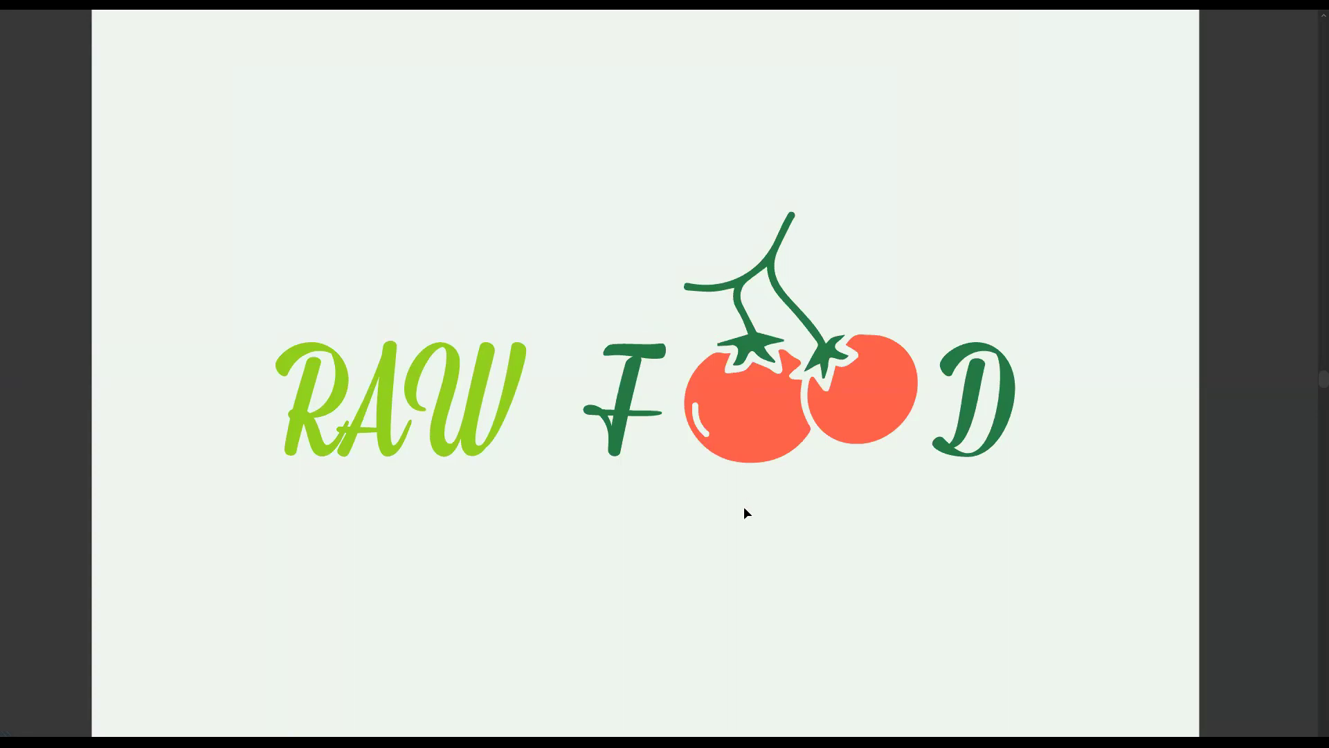
Step: Check the Raw Food logo in Outline view, then convert the RAW text to outlines in the colour preview
key("Escape")
key("ctrl+y")
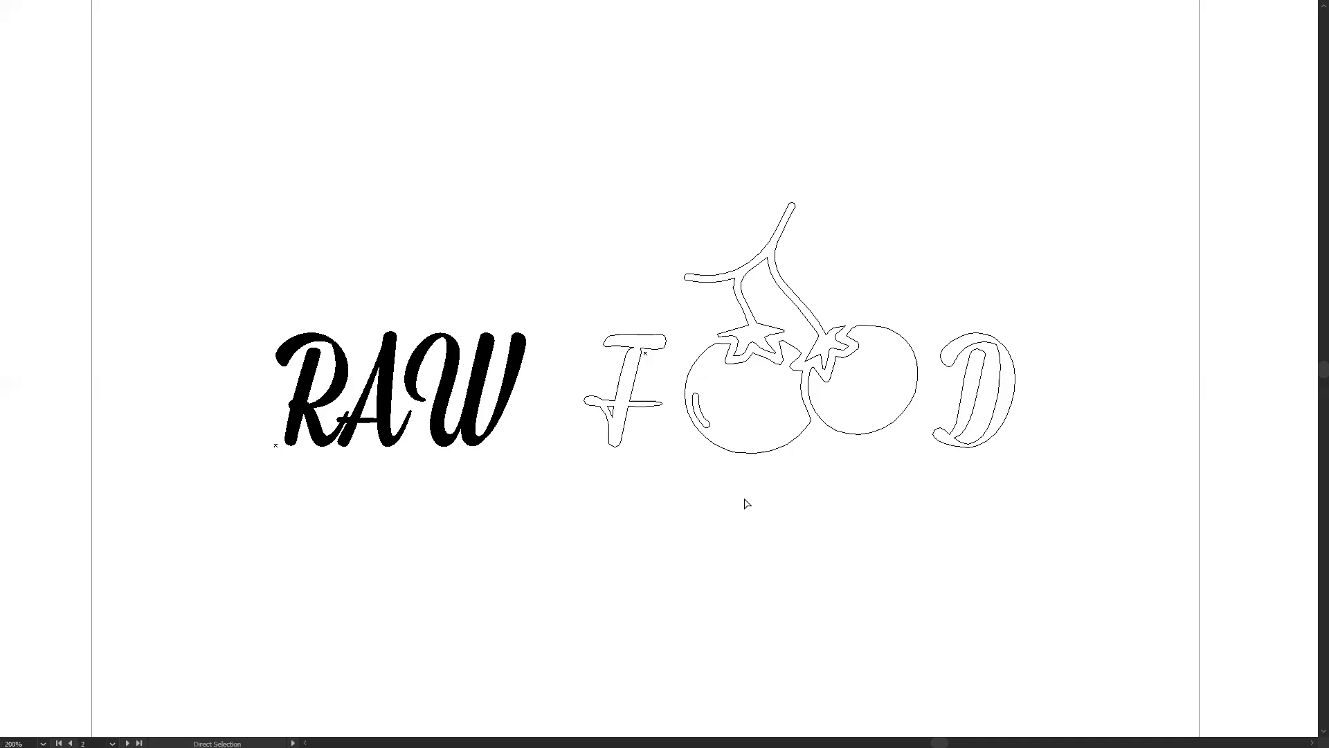
key("ctrl+y")
key("v")
right_click(503, 385)
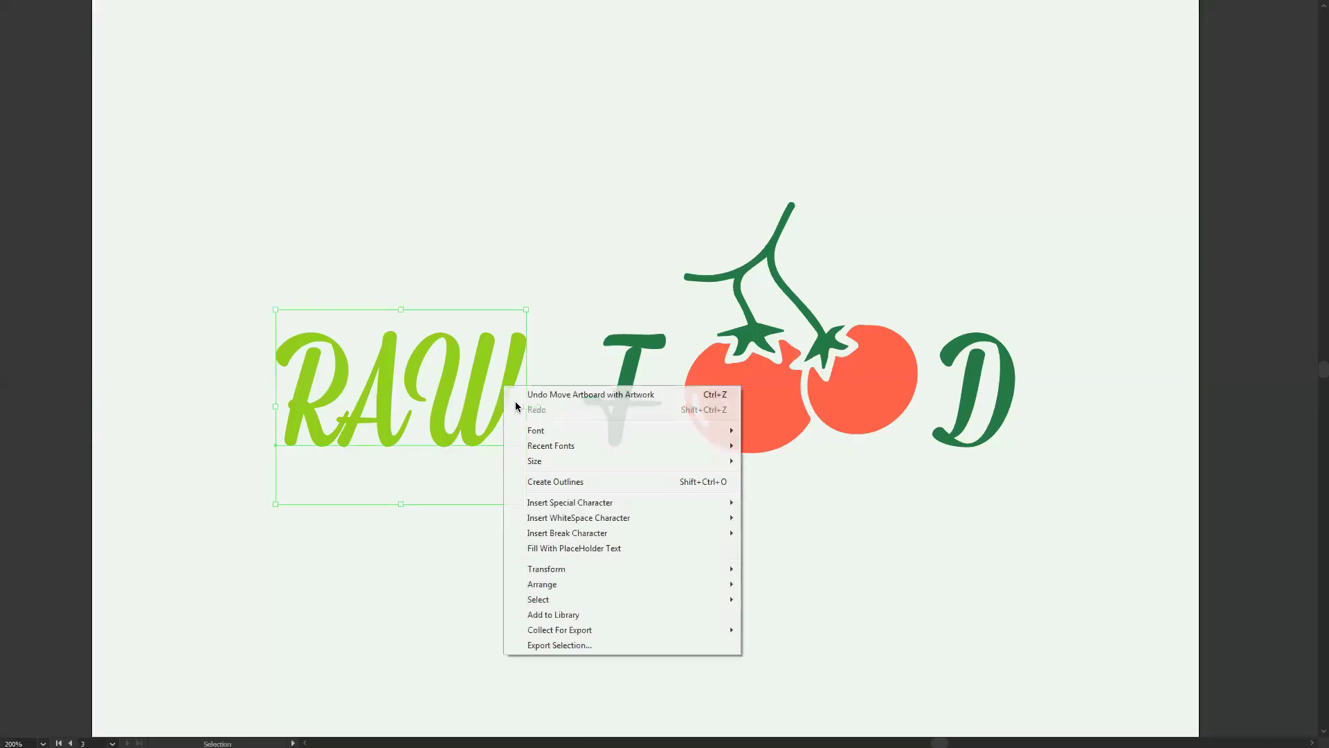
left_click(547, 482)
left_click(555, 509)
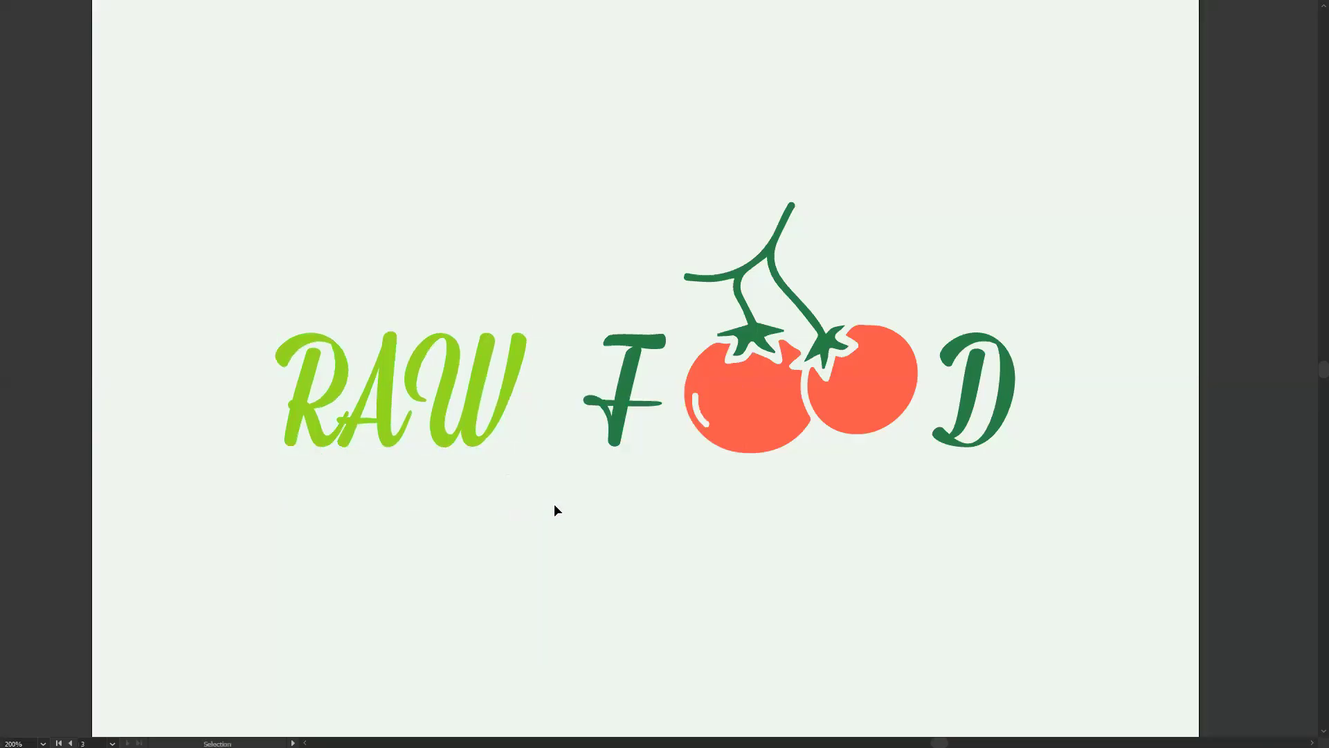
Step: Inspect the RAW letter paths in Outline view, then return to the colour preview
key("ctrl+y")
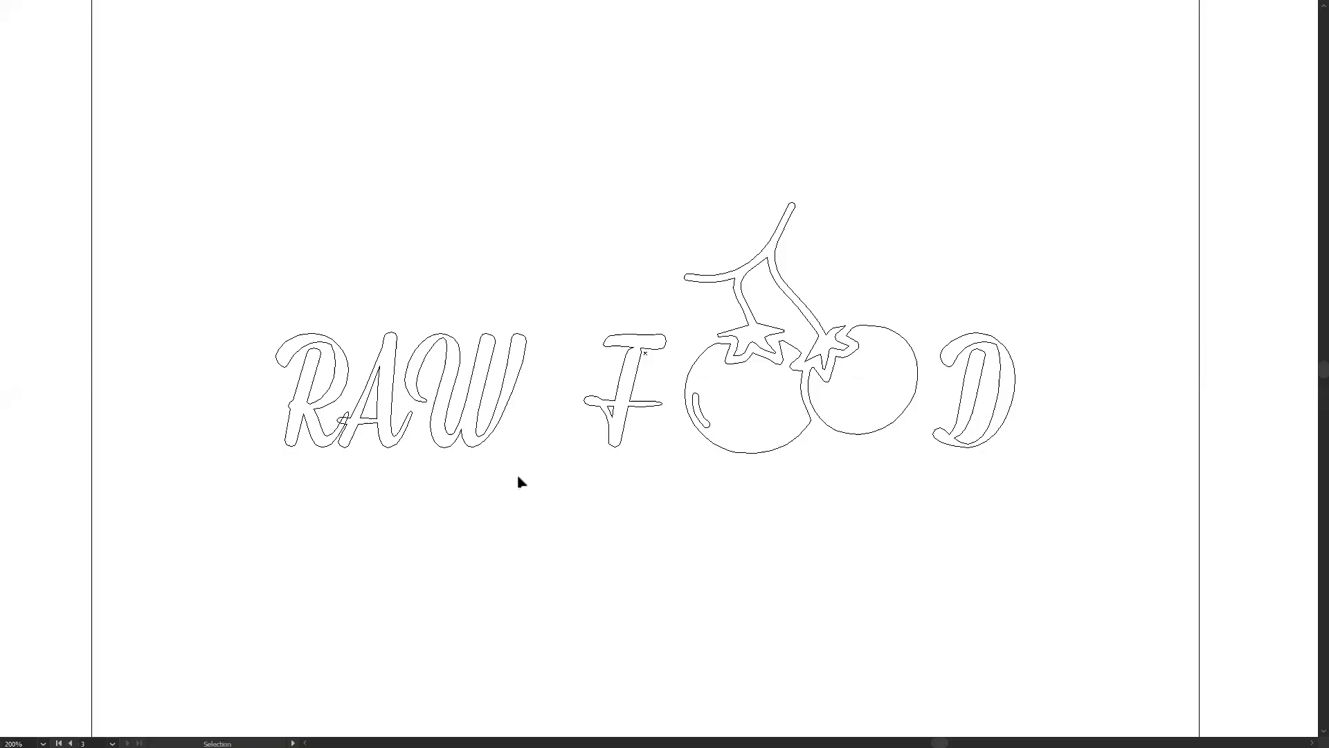
key("ctrl+y")
key("a")
key("v")
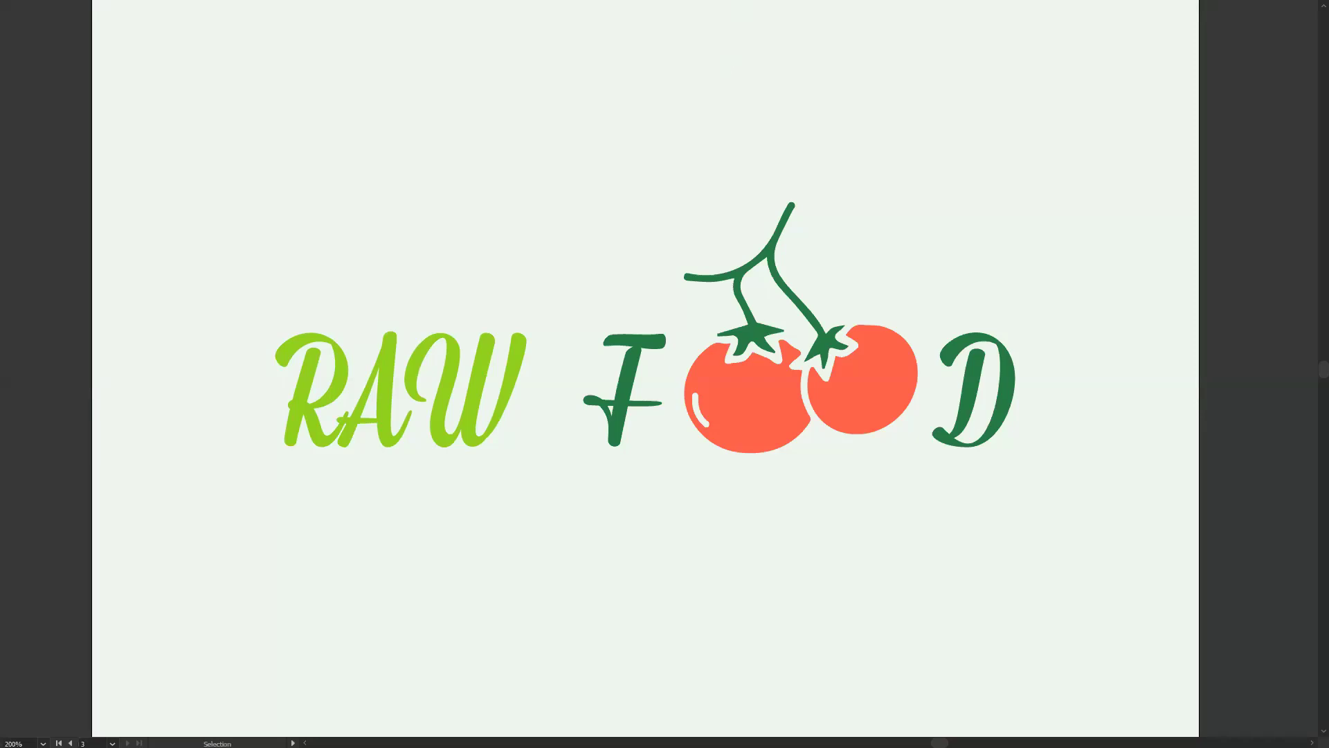
key("super")
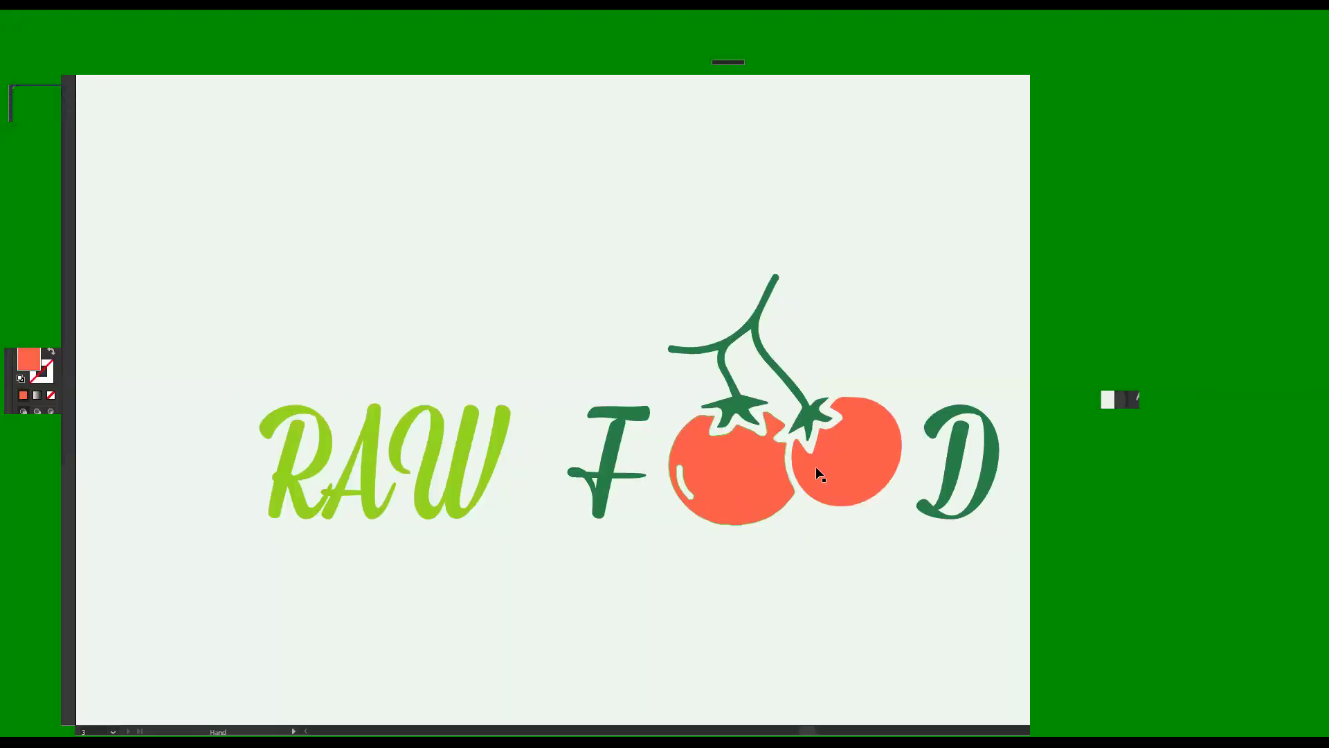
Step: Darken the fill of both Raw Food tomatoes to about 76% brightness
left_click(816, 467)
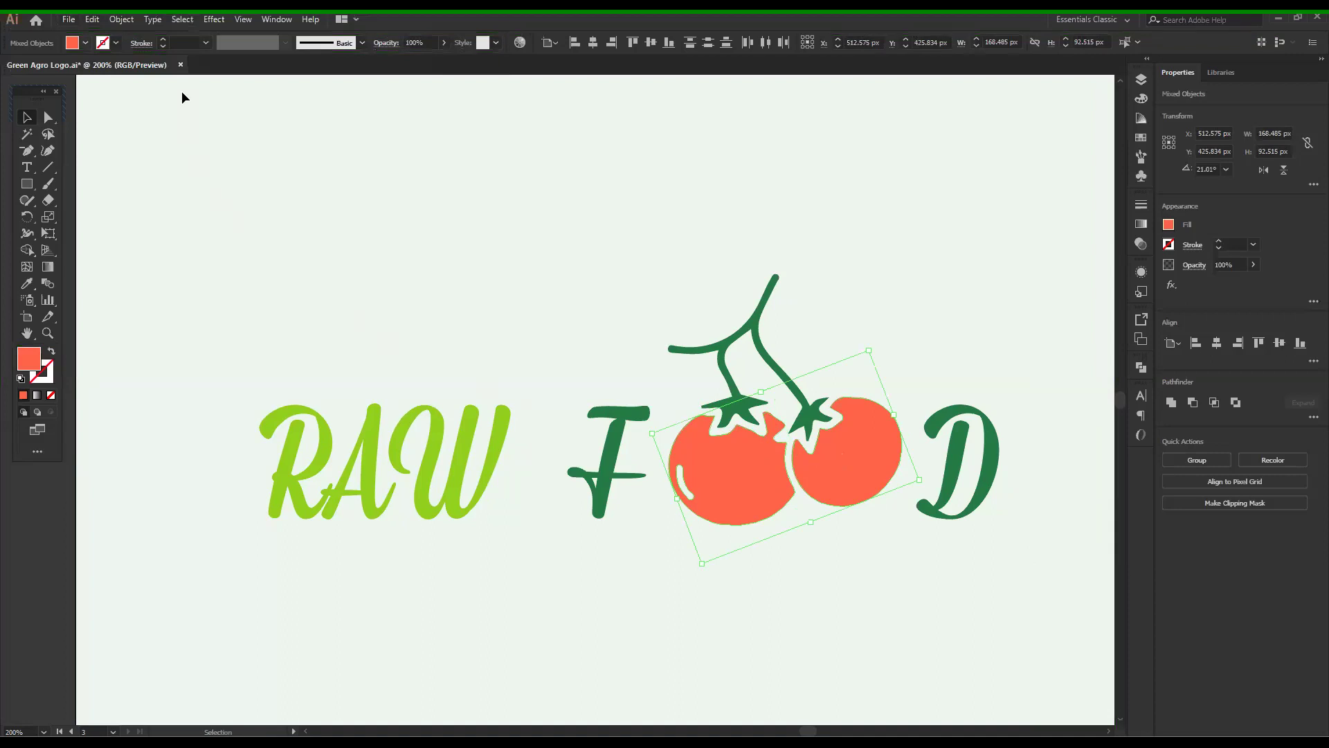
left_click(72, 43, "shift")
left_click_drag(118, 116, 104, 121)
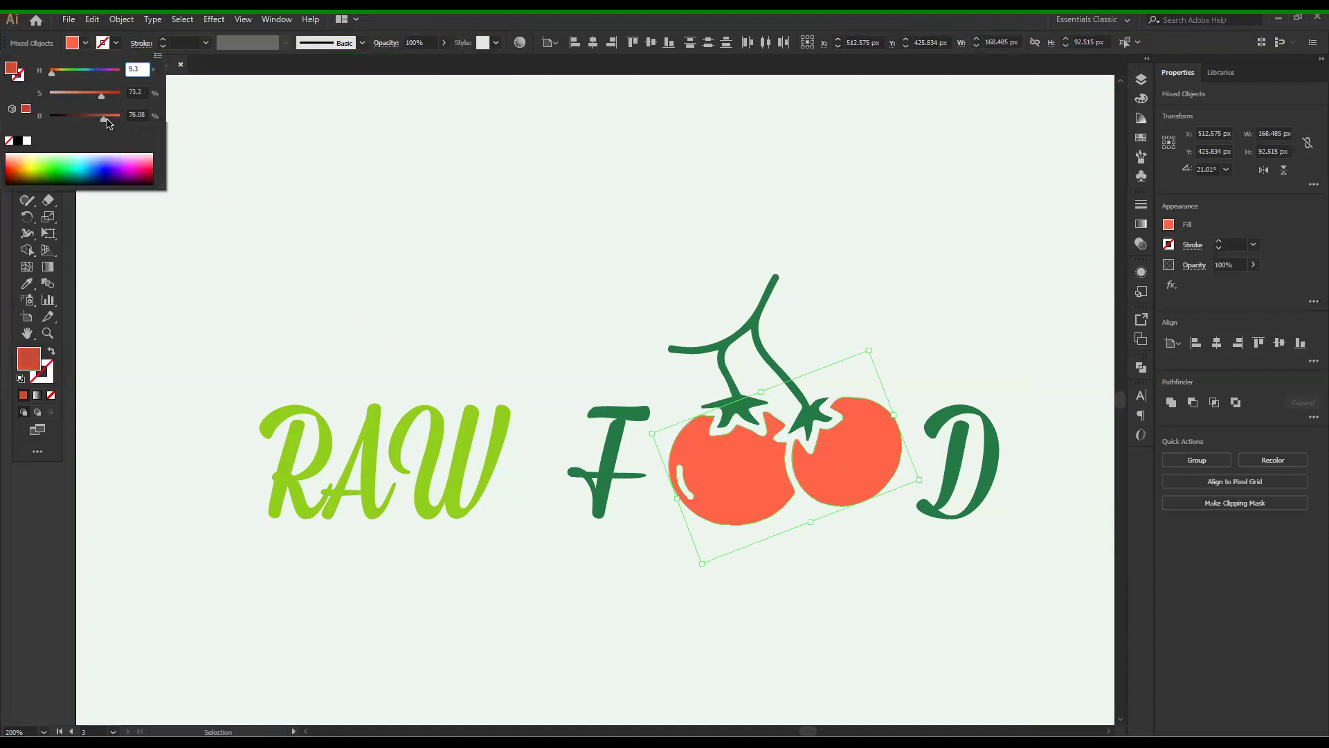
left_click(471, 251)
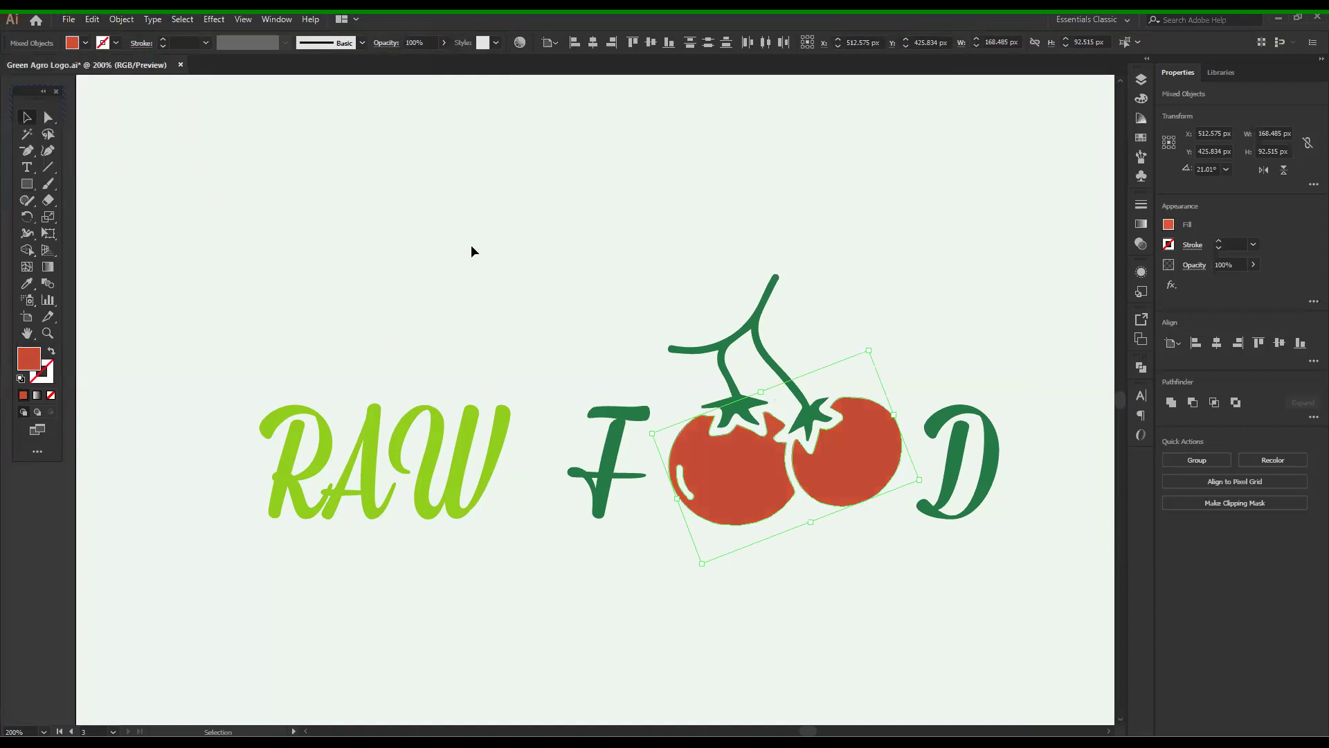
left_click(471, 251)
left_click_drag(448, 285, 449, 286)
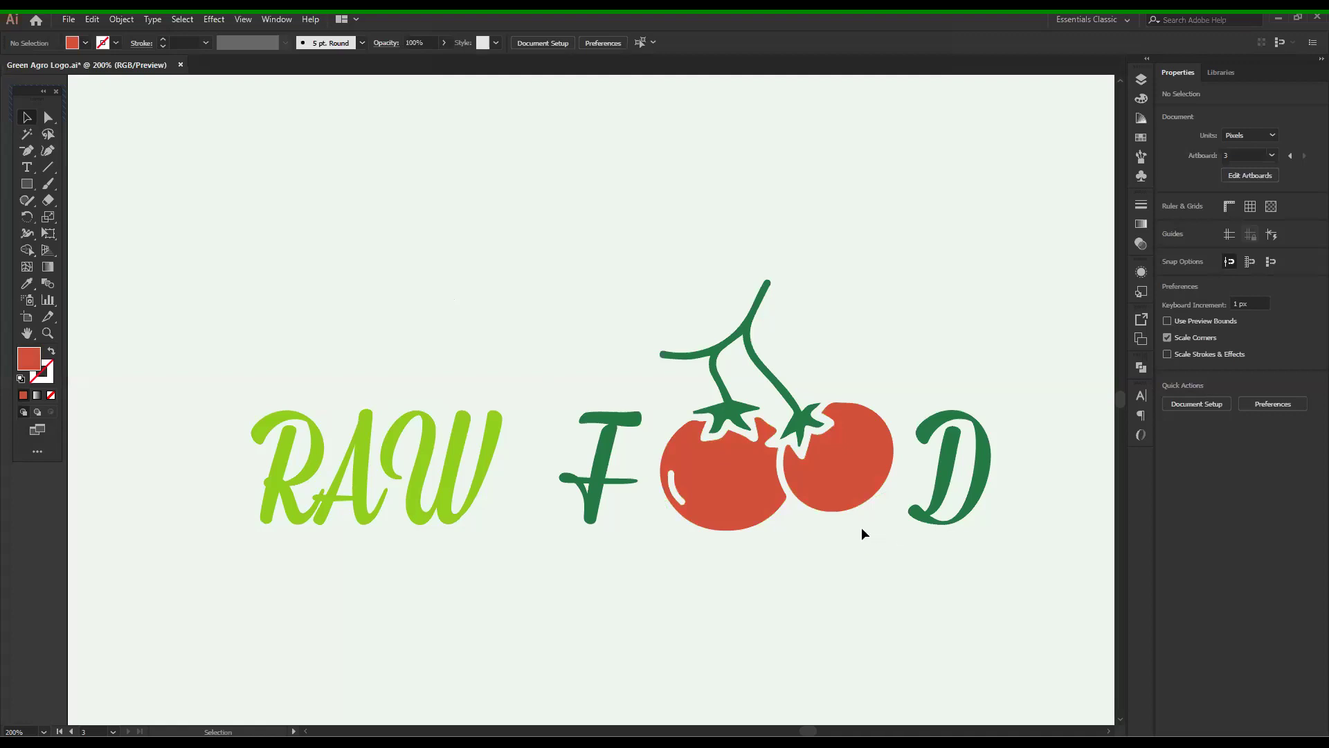
Step: Set the fill of both tomatoes to the red ed4832 with the Color Picker
left_click(724, 517)
left_click(816, 485, "shift")
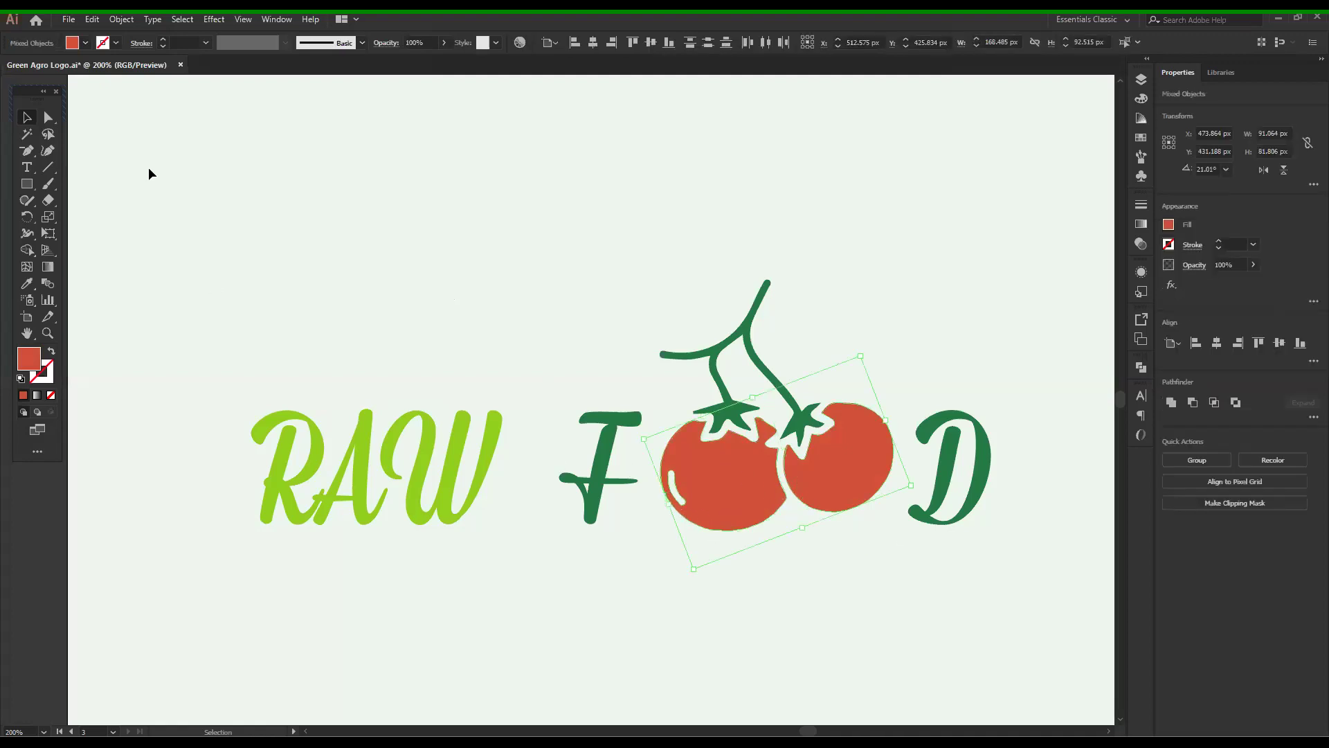
double_click(28, 359)
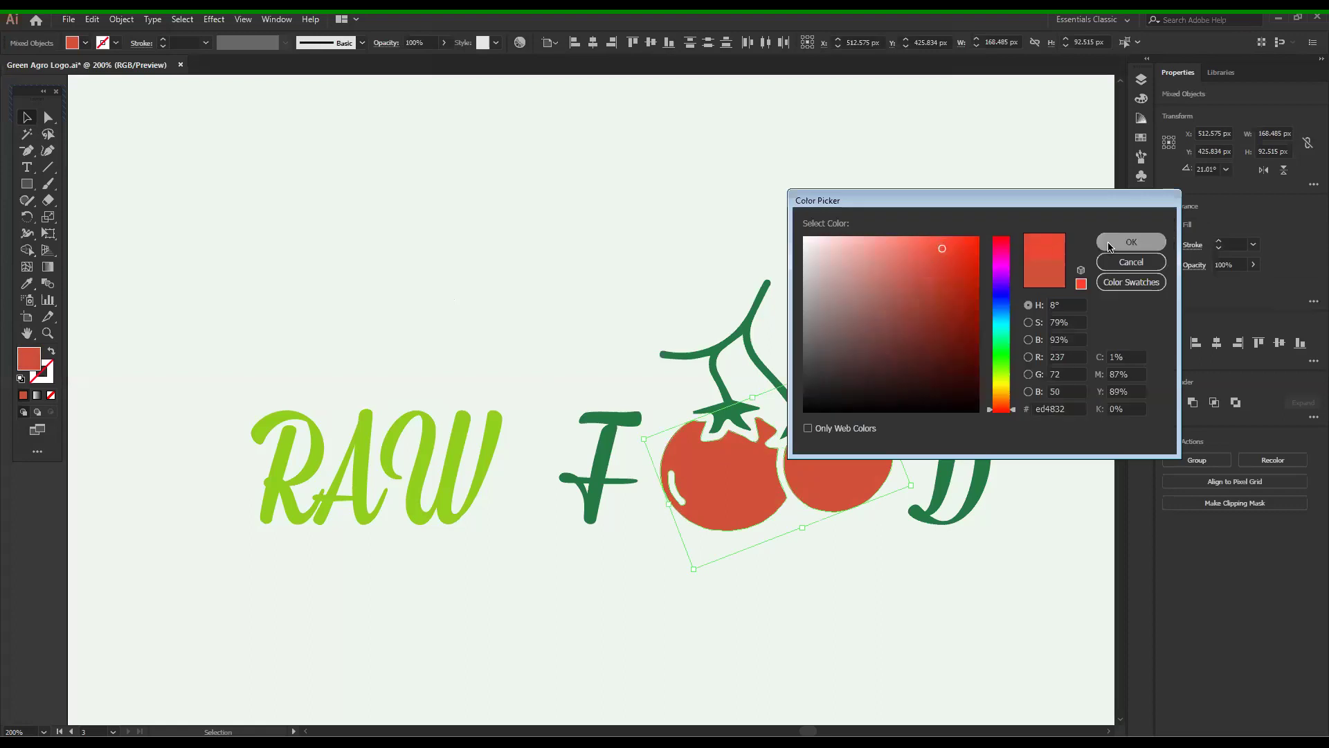
left_click(1108, 245)
left_click(1009, 278)
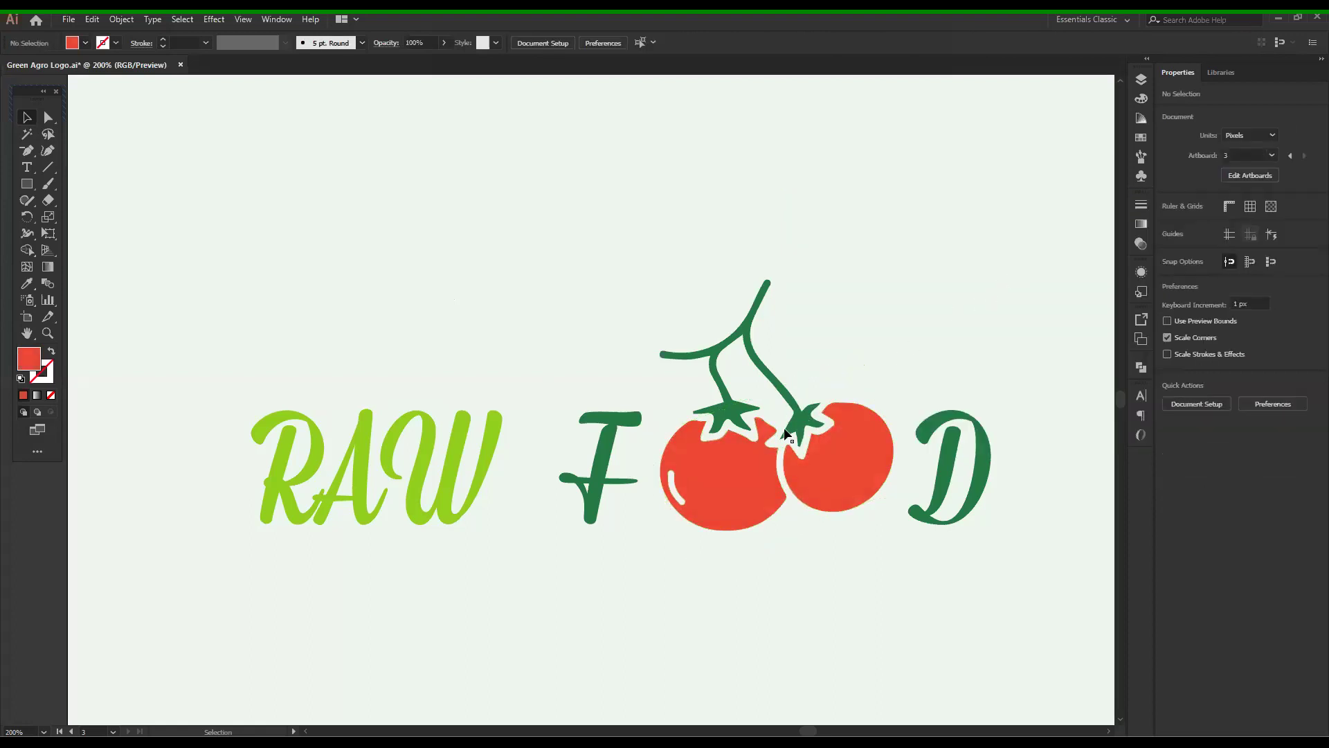
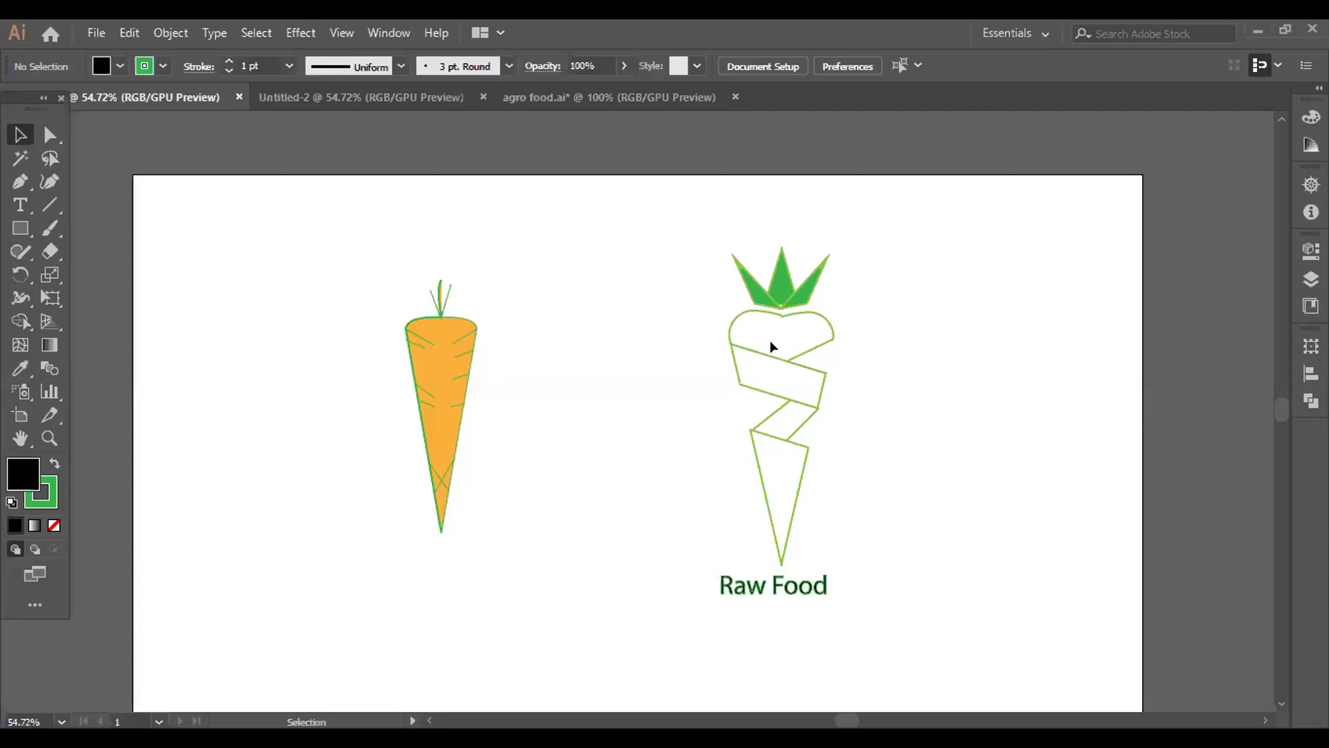
Step: Apply the orange fill swatch R=251 G=176 B=59 to the lower paths of the carrot above the Raw Food text
left_click_drag(669, 401, 887, 525)
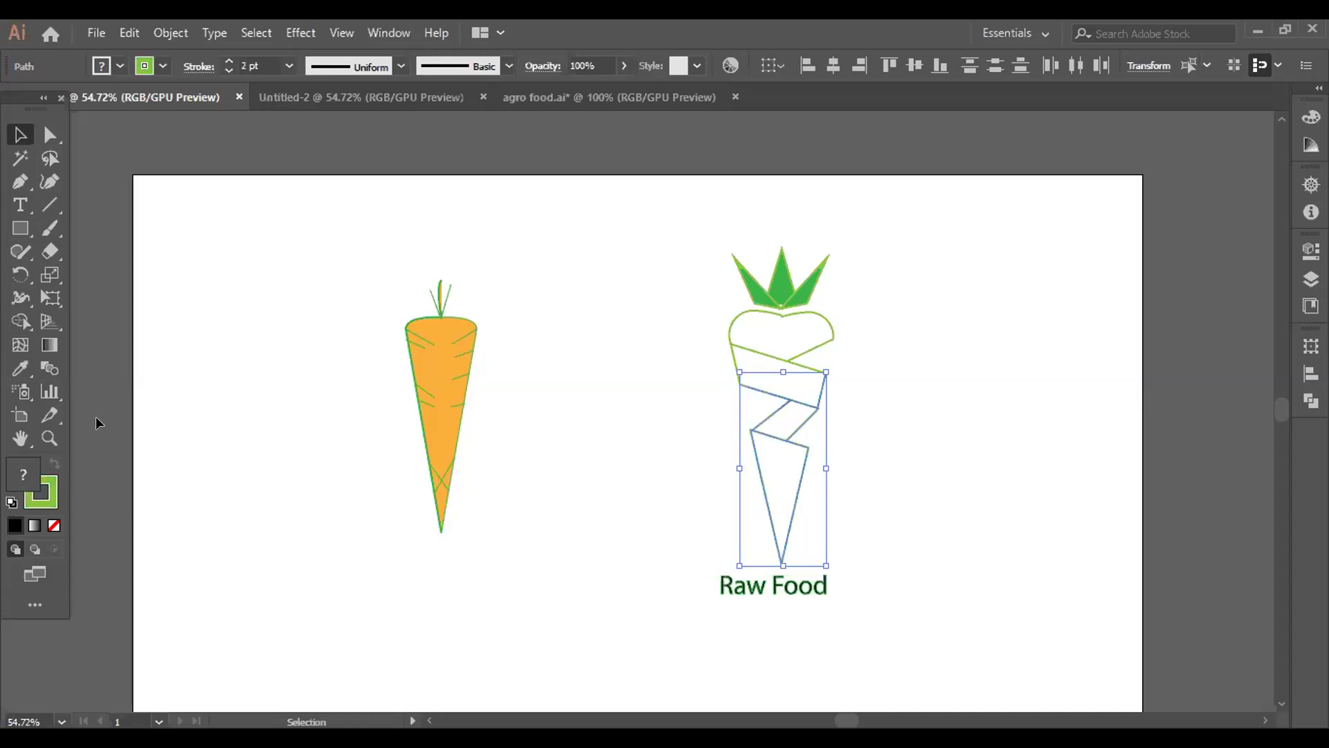
left_click(119, 65)
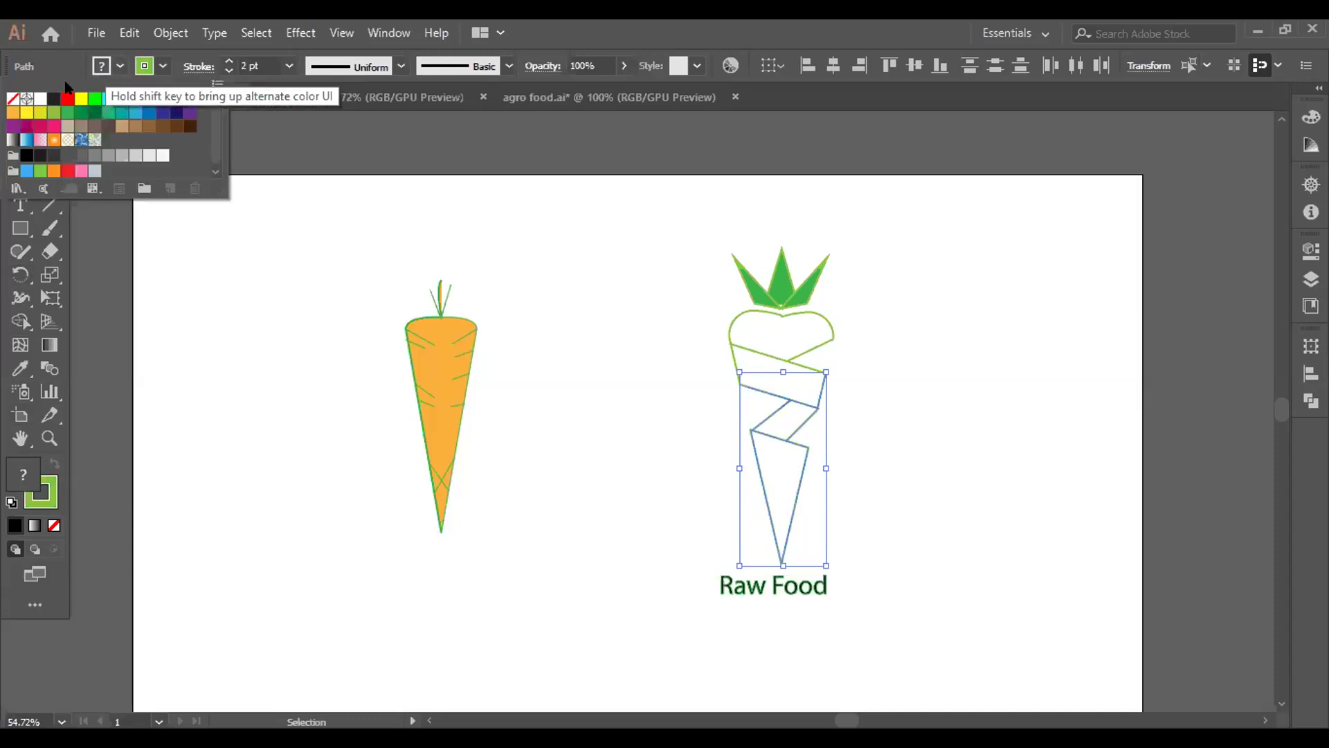
left_click(11, 113)
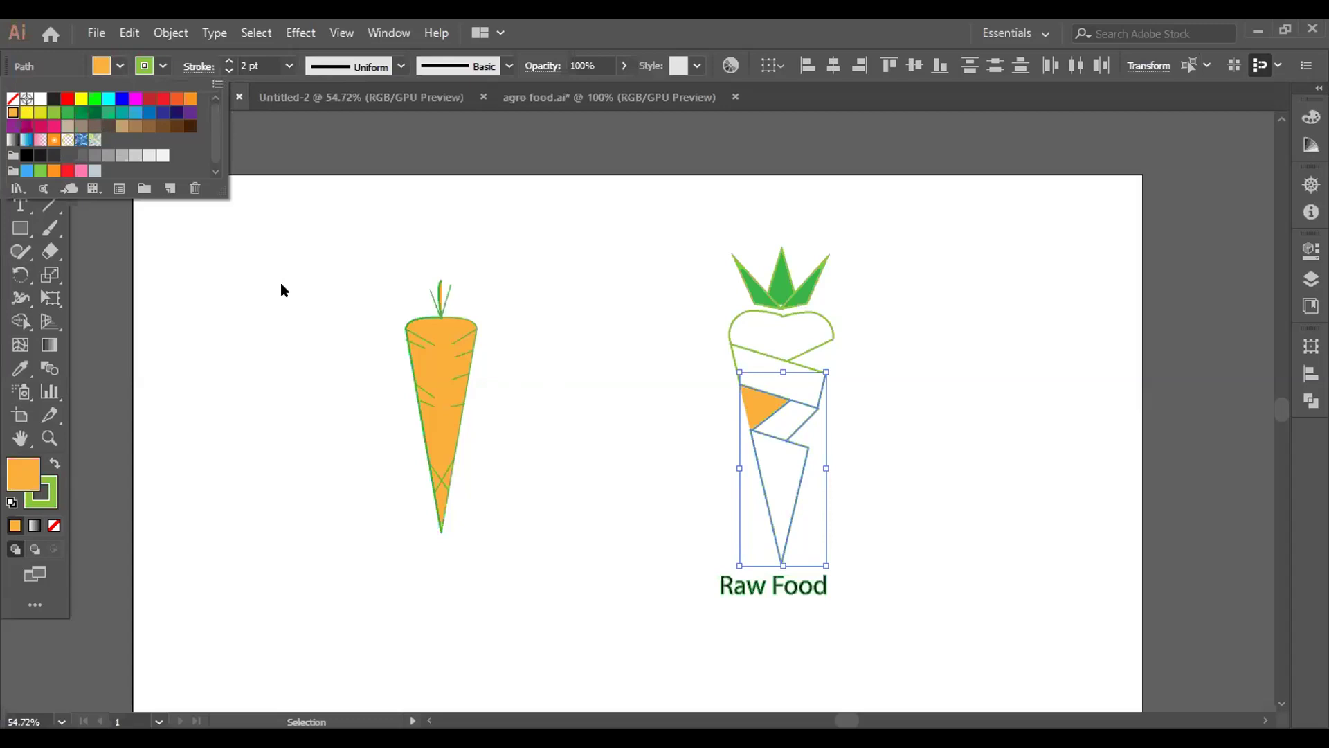
key("Escape")
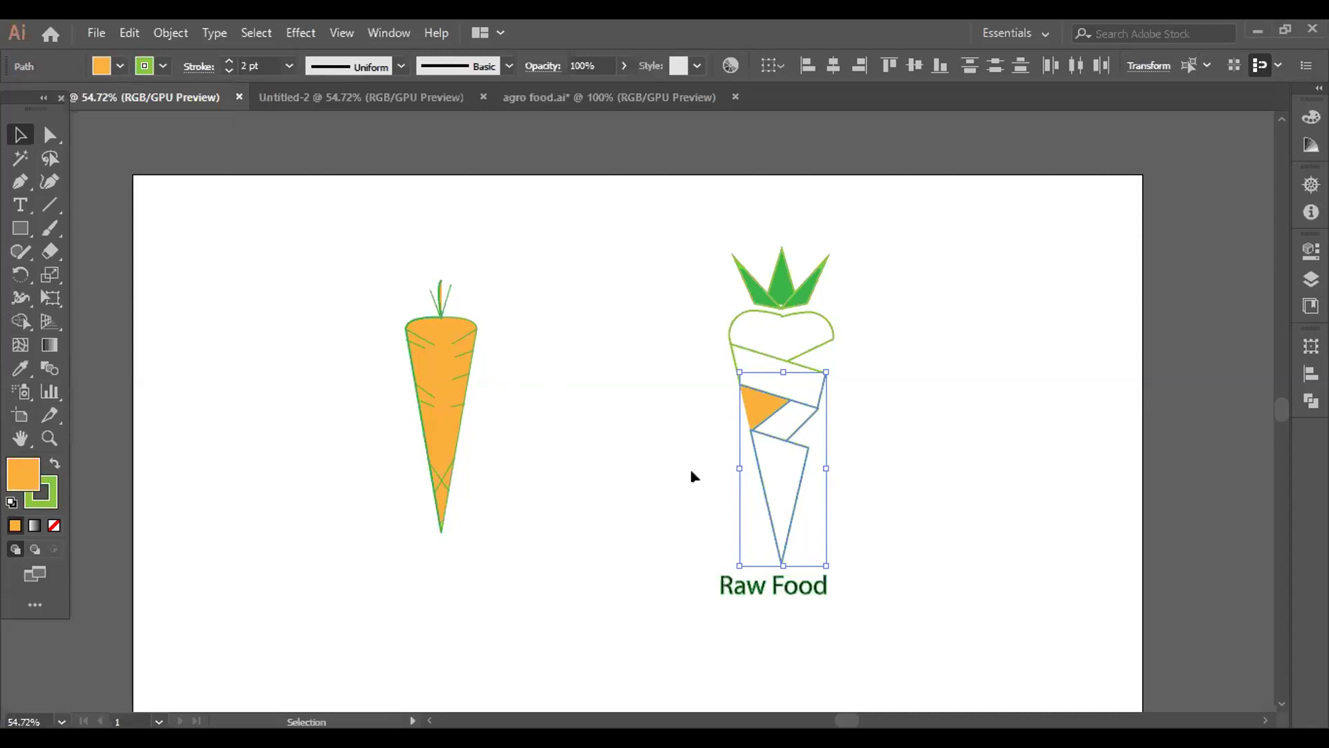
Step: Try to fill the pointed tip of the carrot with the orange swatch R=251 G=176 B=59, checking the swatch's options
left_click(775, 468)
left_click_drag(727, 449, 836, 477)
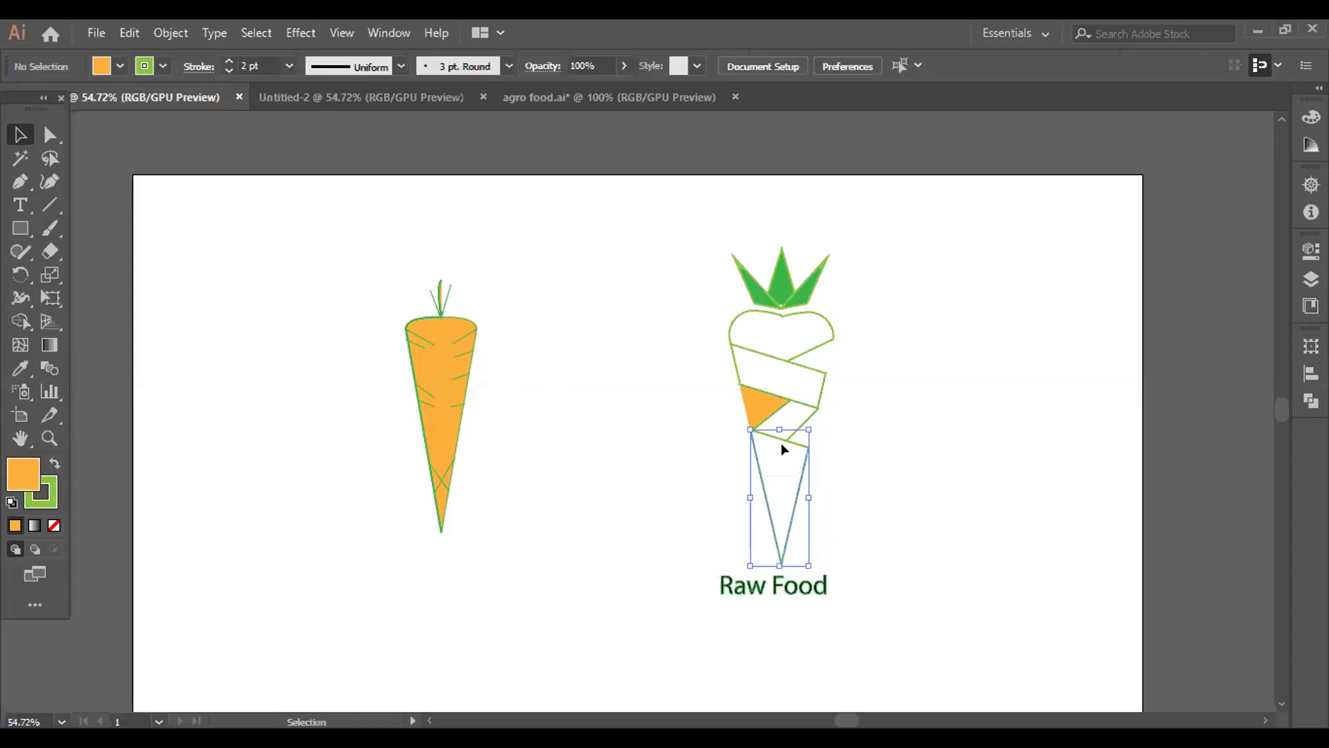
left_click(119, 66)
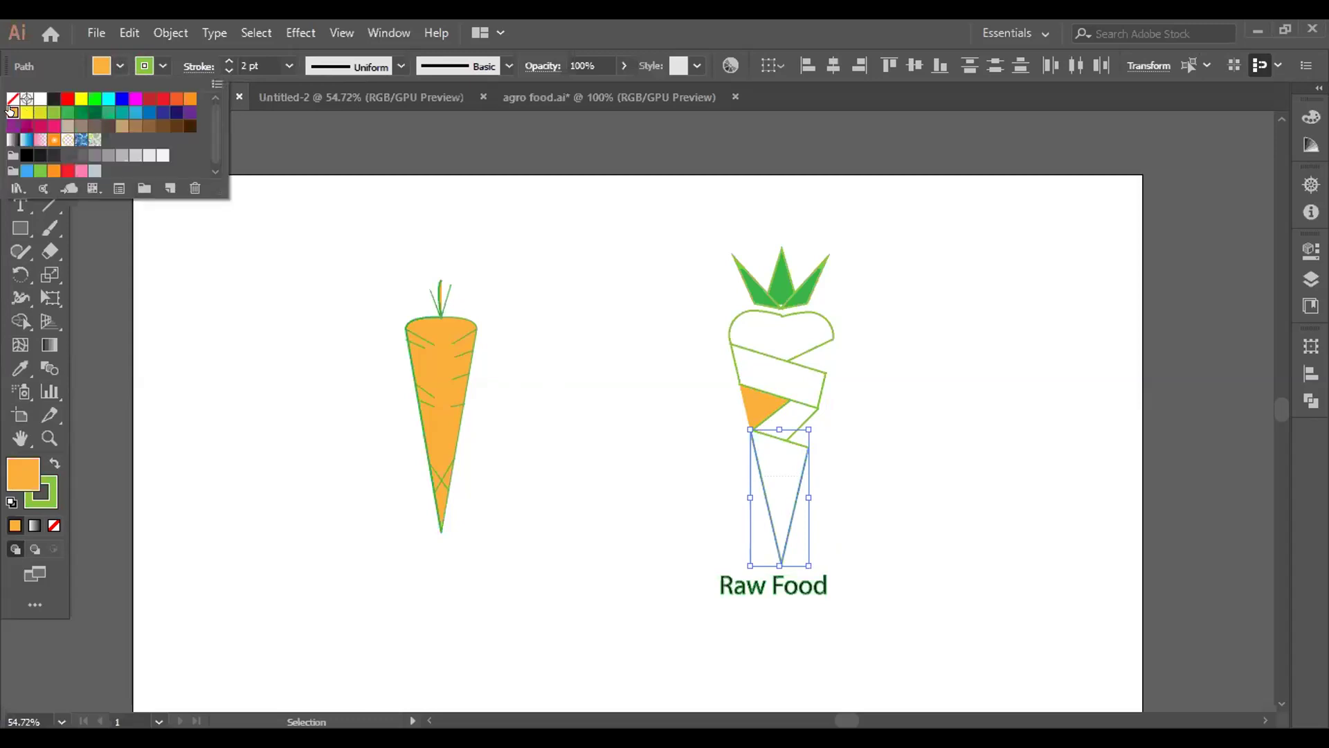
double_click(11, 111)
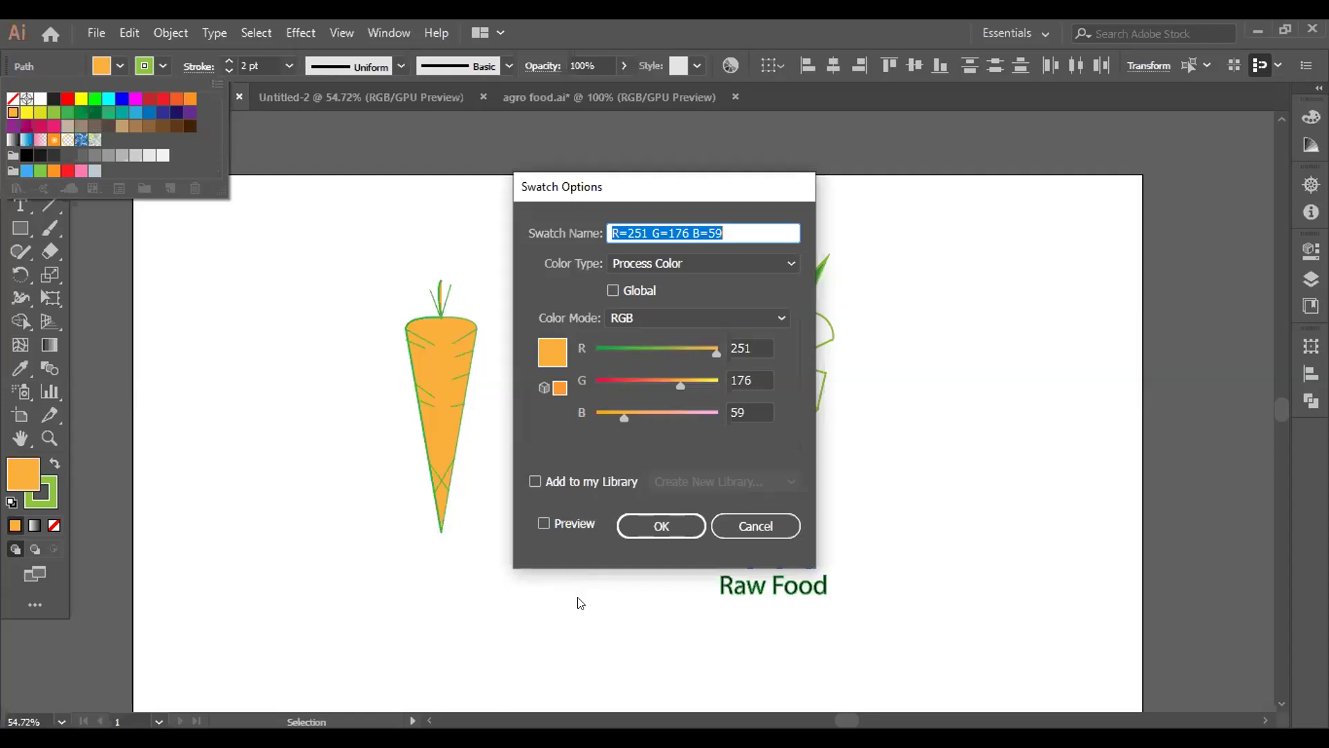
left_click(646, 527)
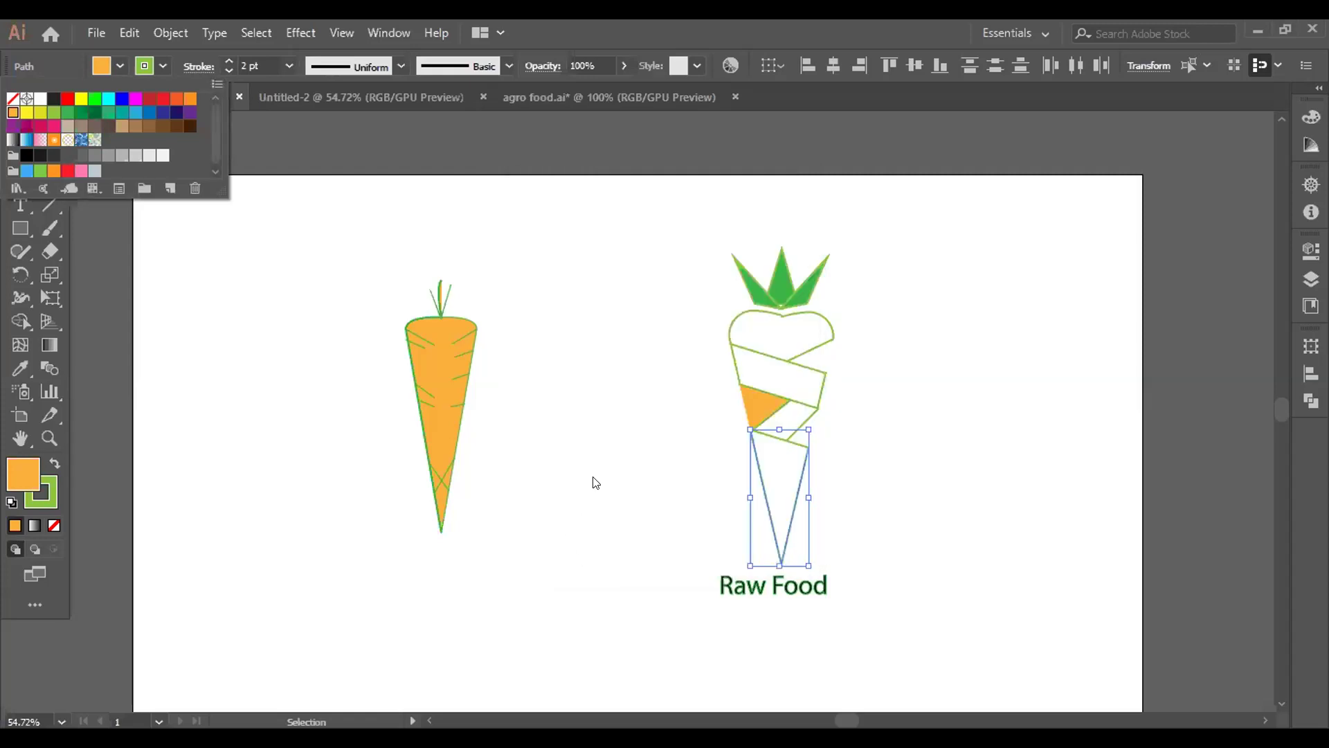
left_click(616, 354)
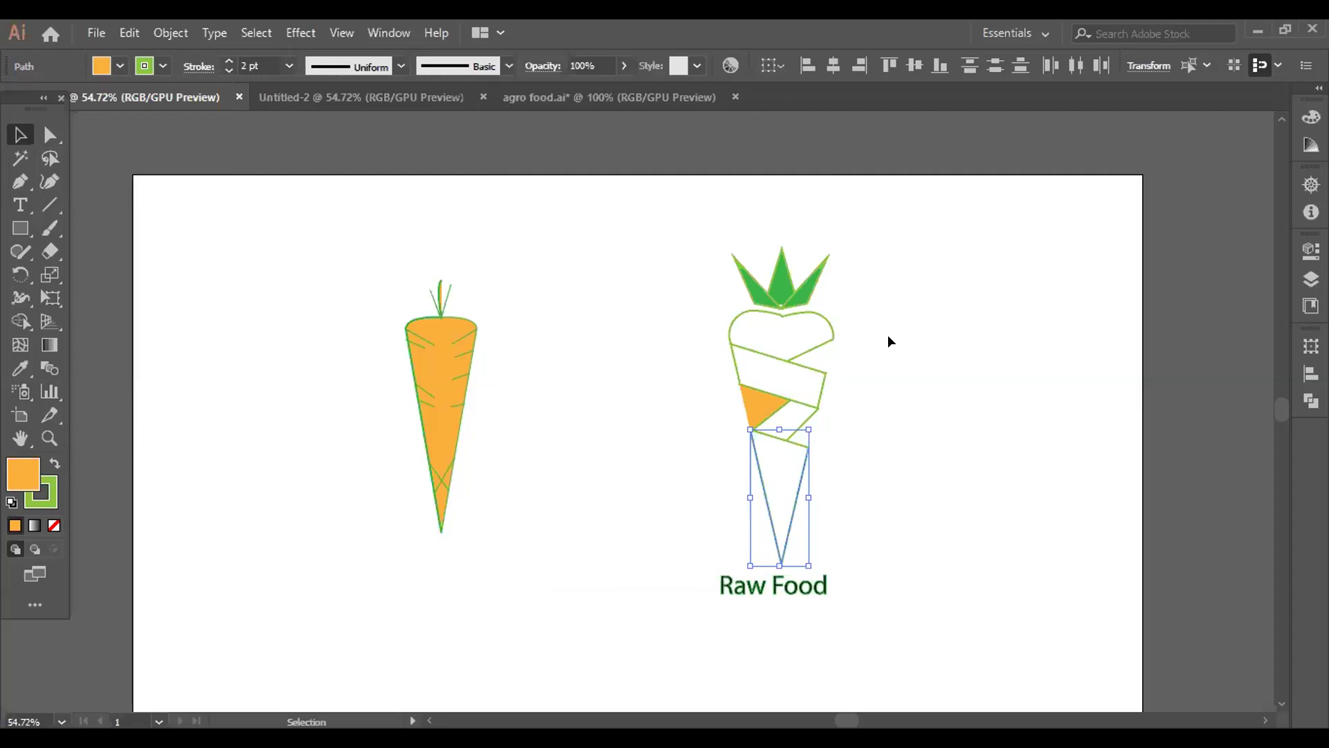
Step: Group the paths of the carrot body below the green leaves
left_click_drag(693, 287, 892, 516)
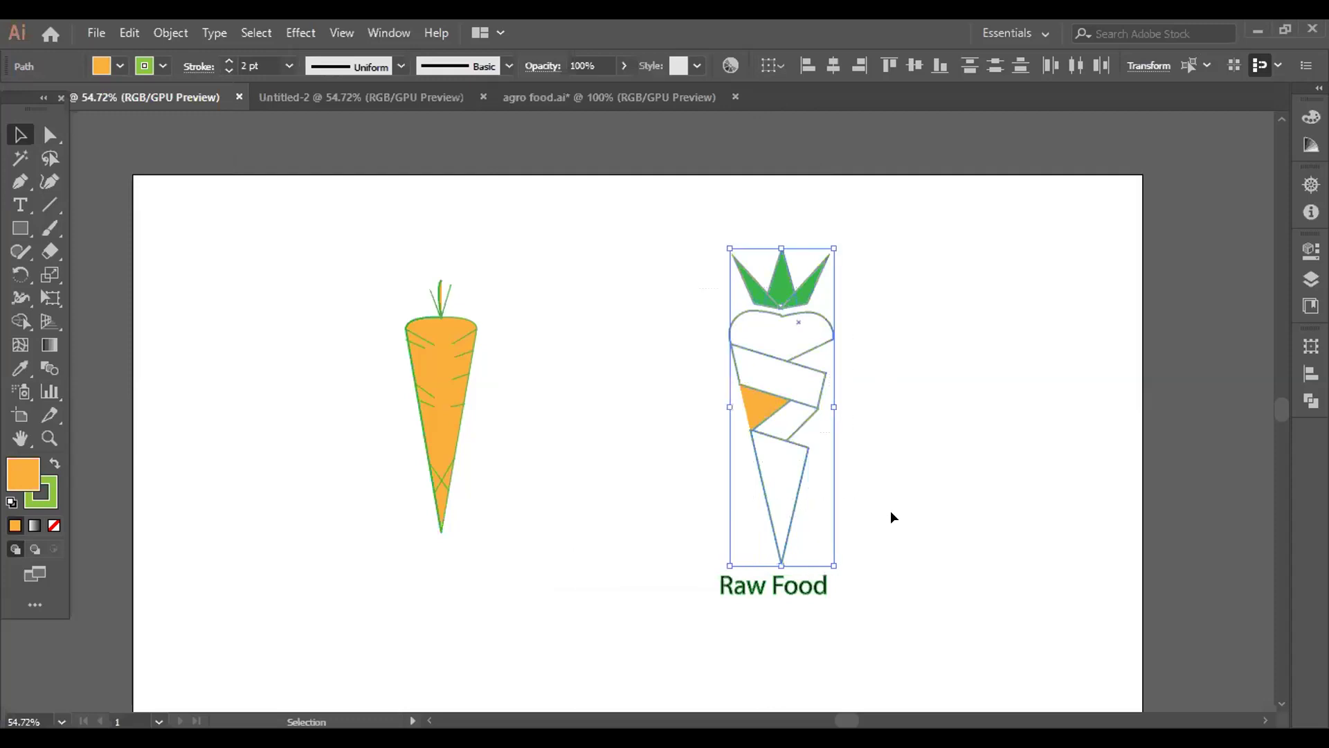
left_click(946, 405)
left_click_drag(688, 321, 881, 467)
right_click(810, 398)
left_click(864, 441)
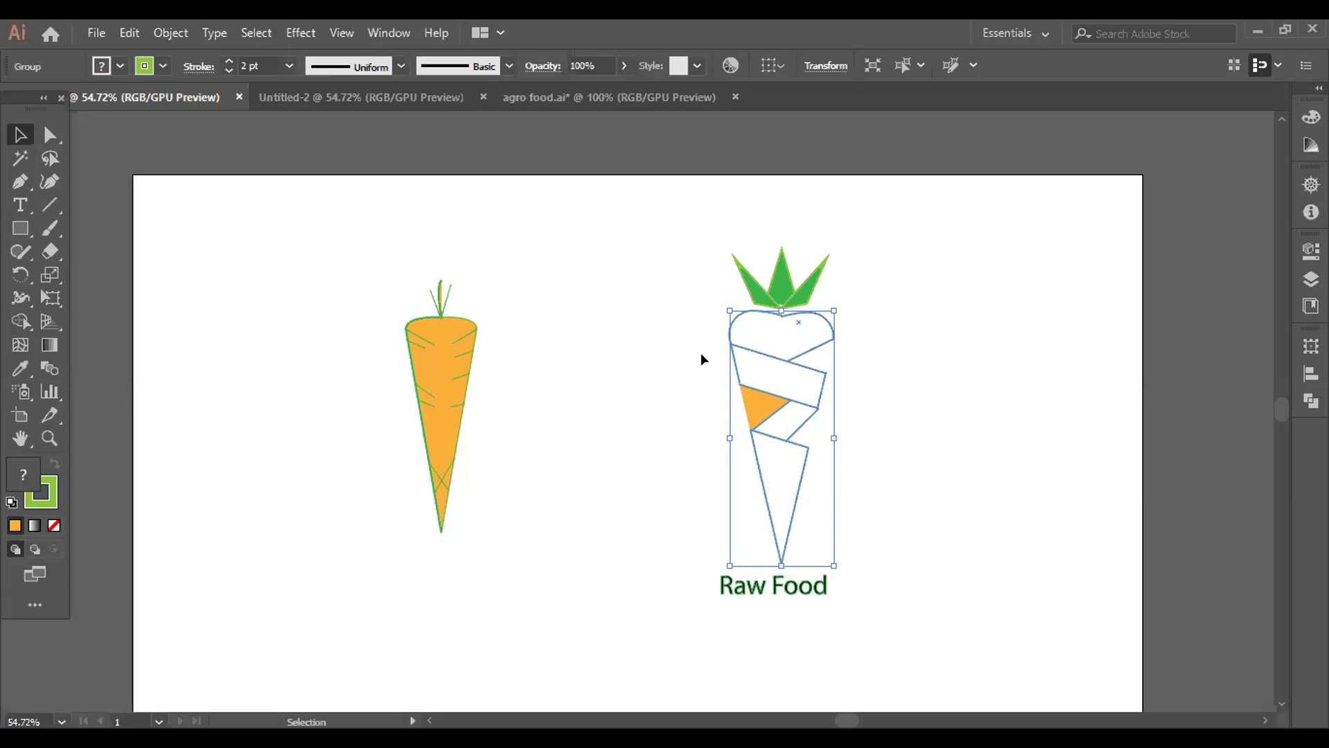
left_click(961, 446)
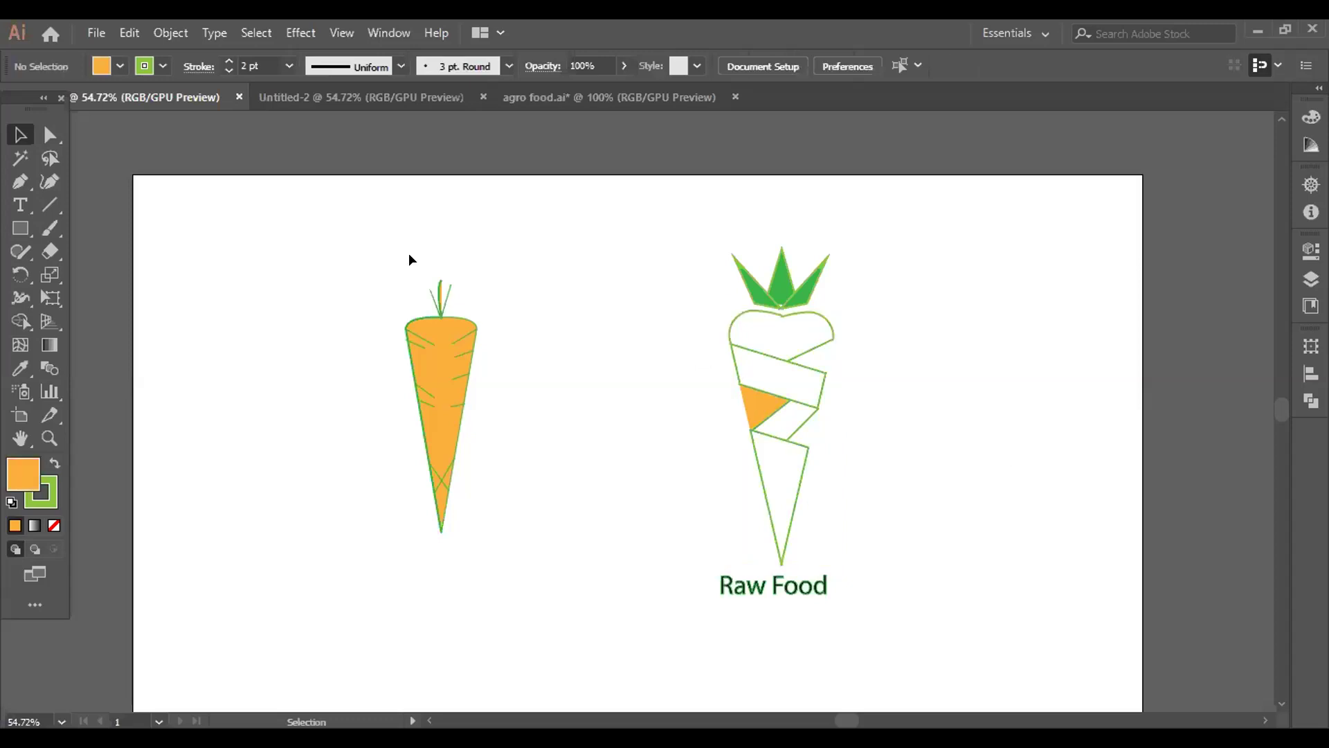
Step: Ungroup the carrot body into its separate paths
left_click_drag(688, 320, 866, 466)
right_click(793, 405)
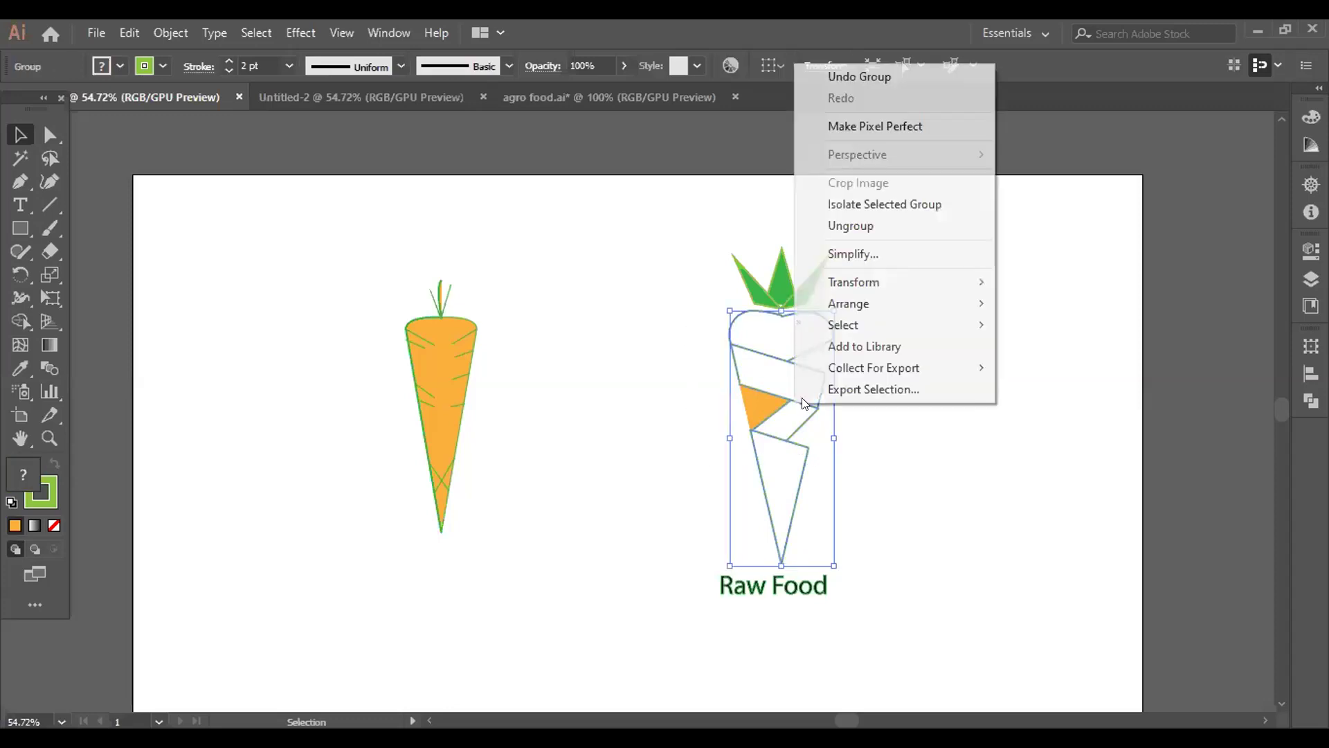
left_click(855, 226)
left_click(887, 380)
Step: Select all paths of the carrot body below the green leaves with the Group Selection tool active and fill them with the light orange swatch
left_click_drag(694, 306, 861, 466)
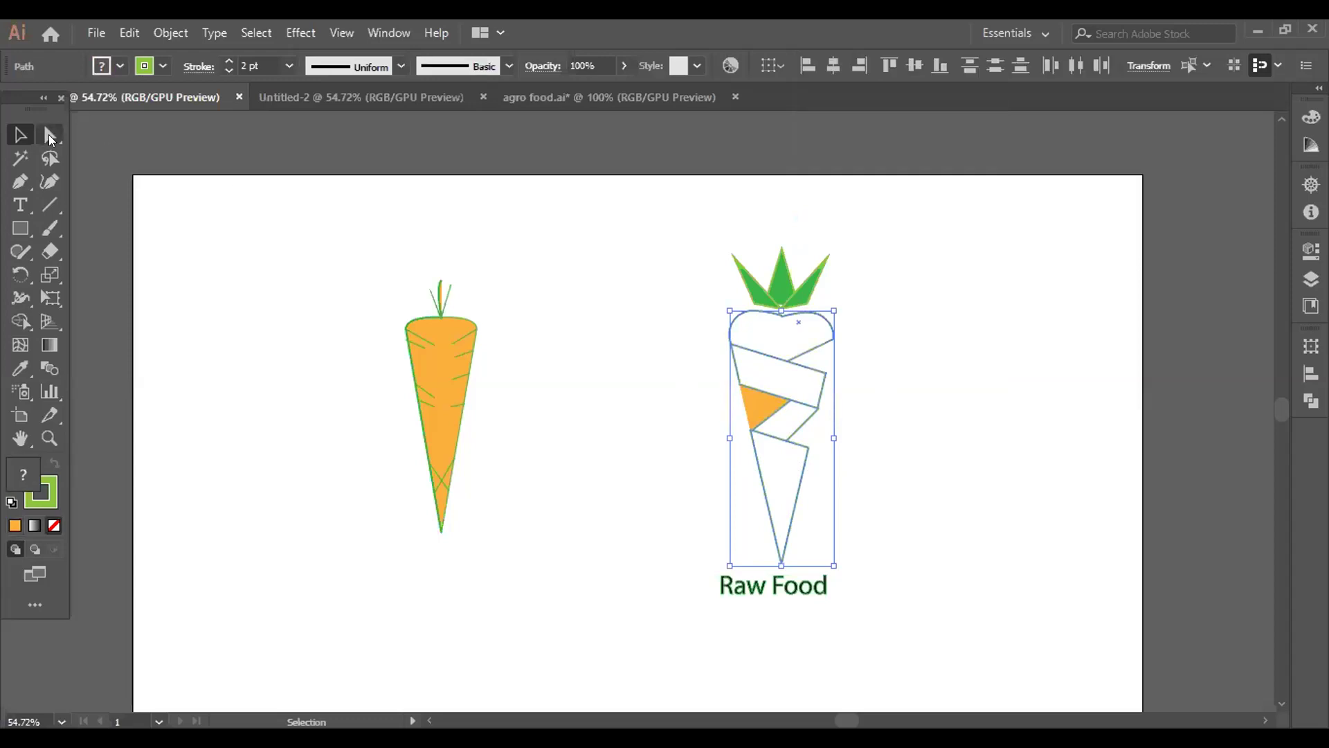
right_click(805, 372)
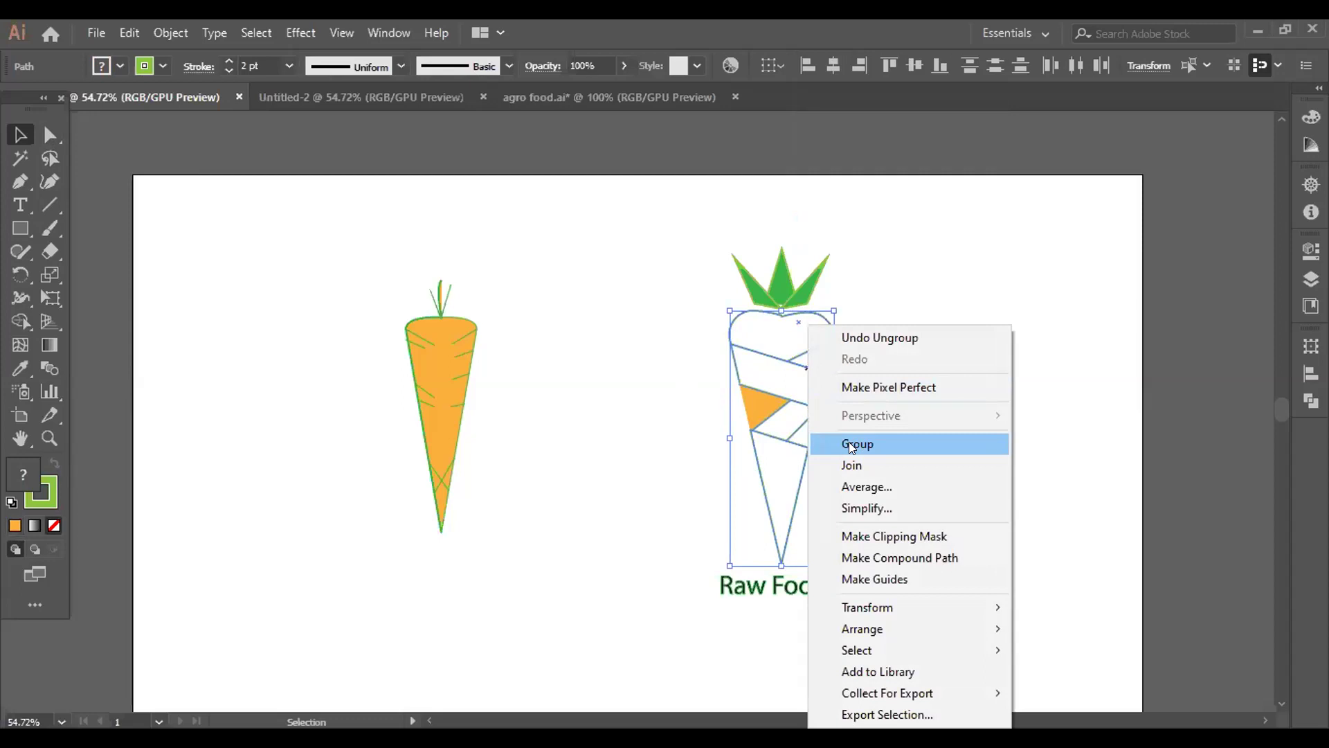
left_click(661, 384)
left_click_drag(649, 335, 894, 472)
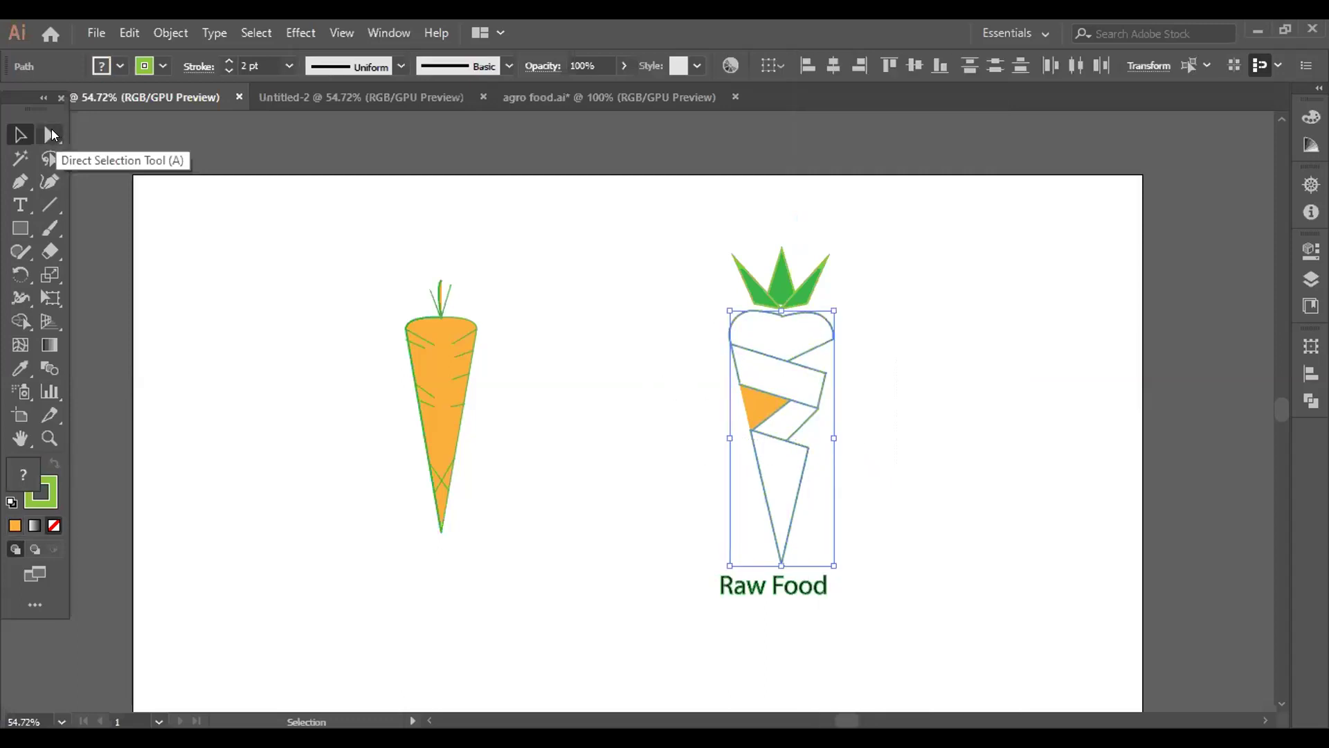
left_click(52, 131)
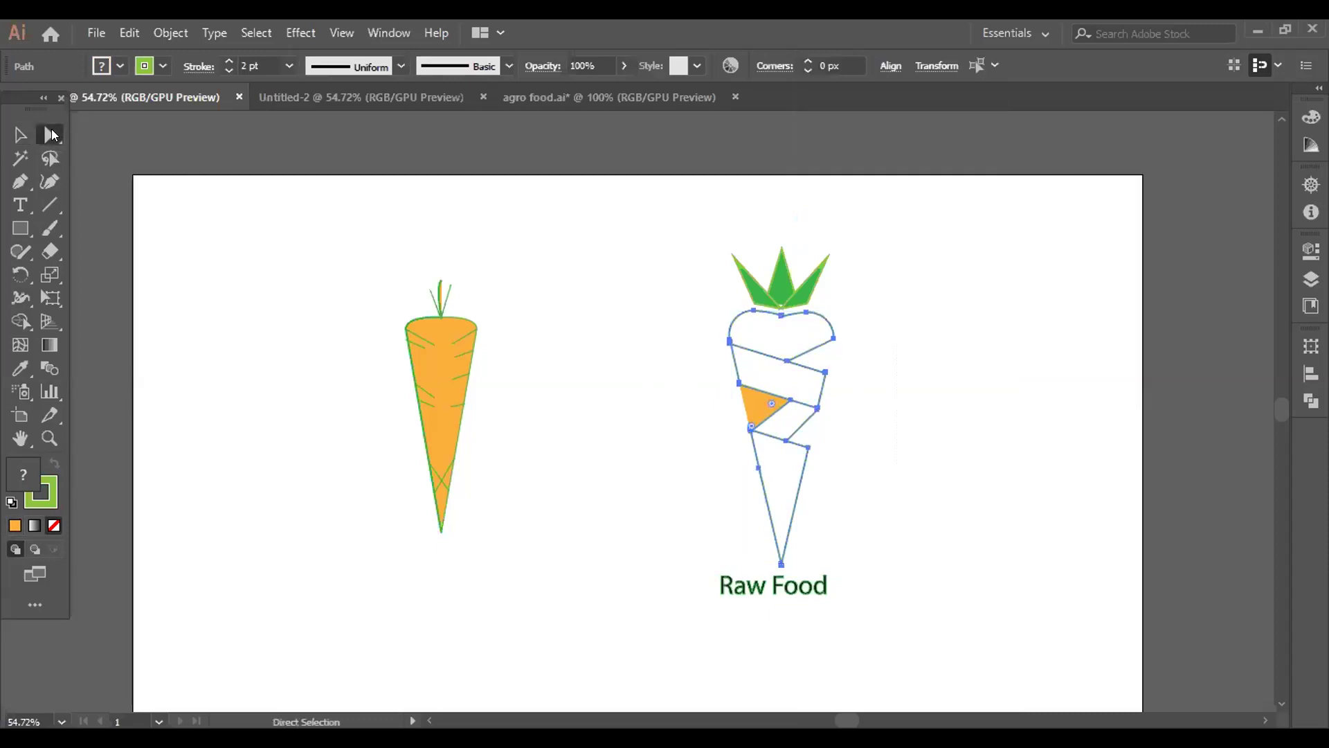
left_click(52, 131)
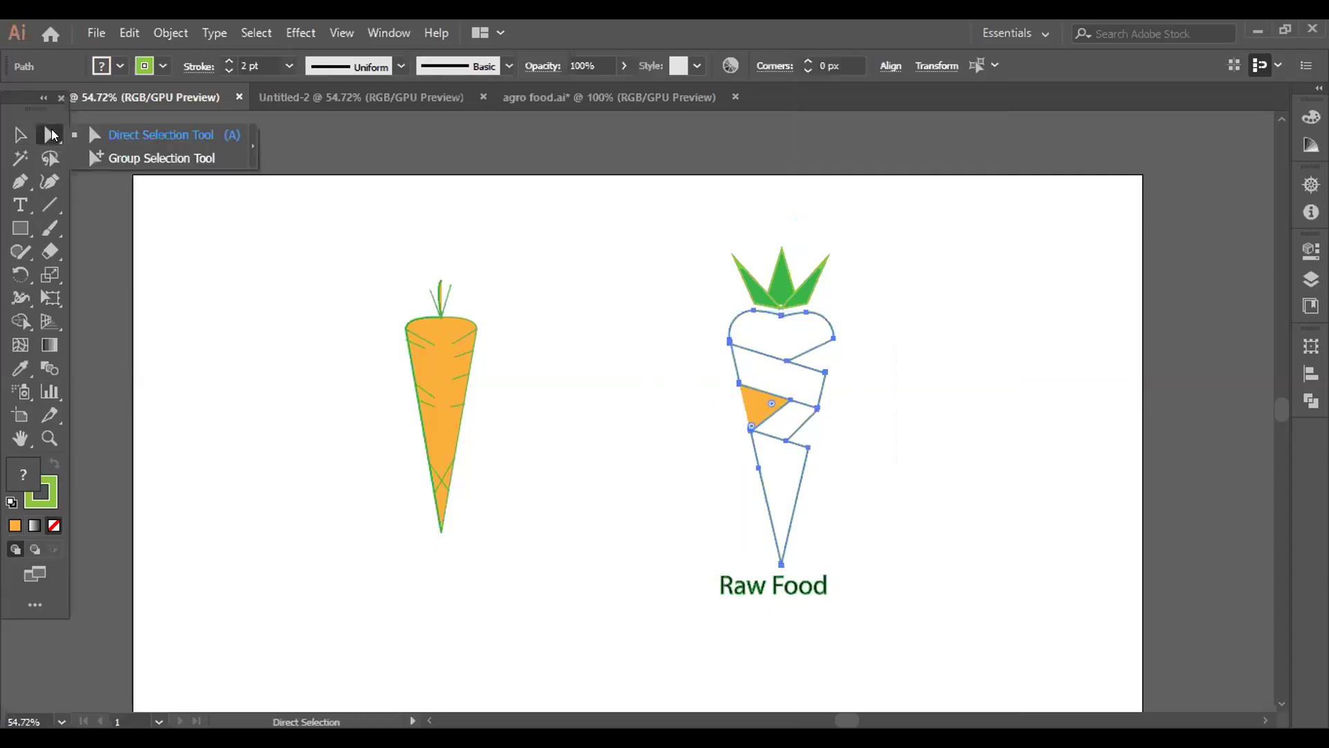
left_click(119, 159)
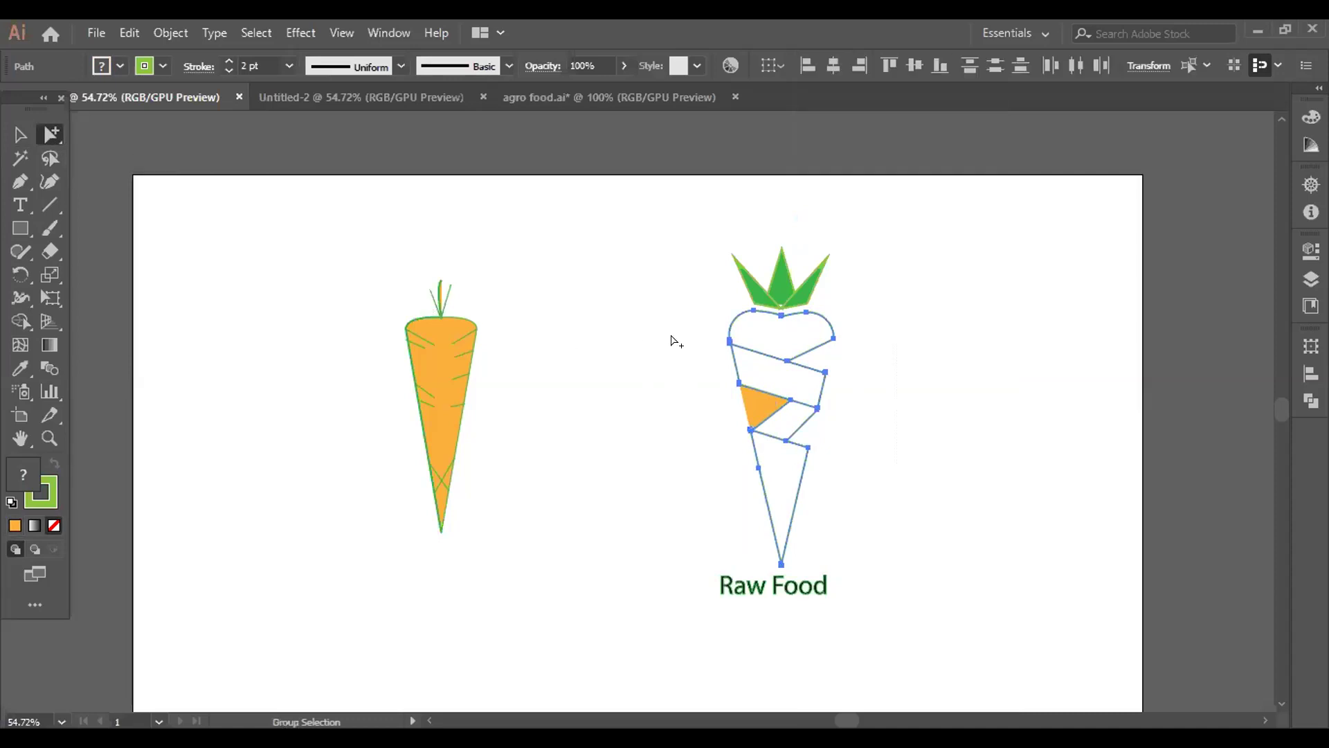
left_click(119, 67)
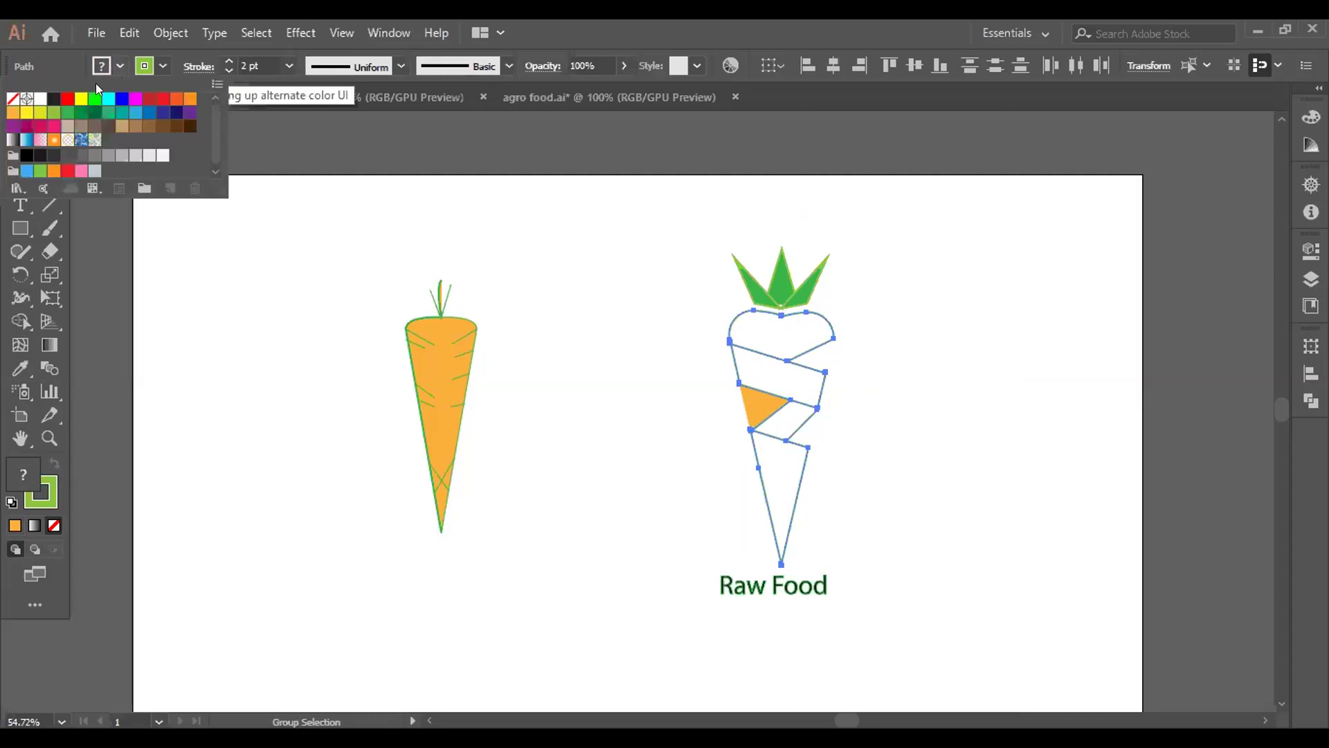
left_click(13, 112)
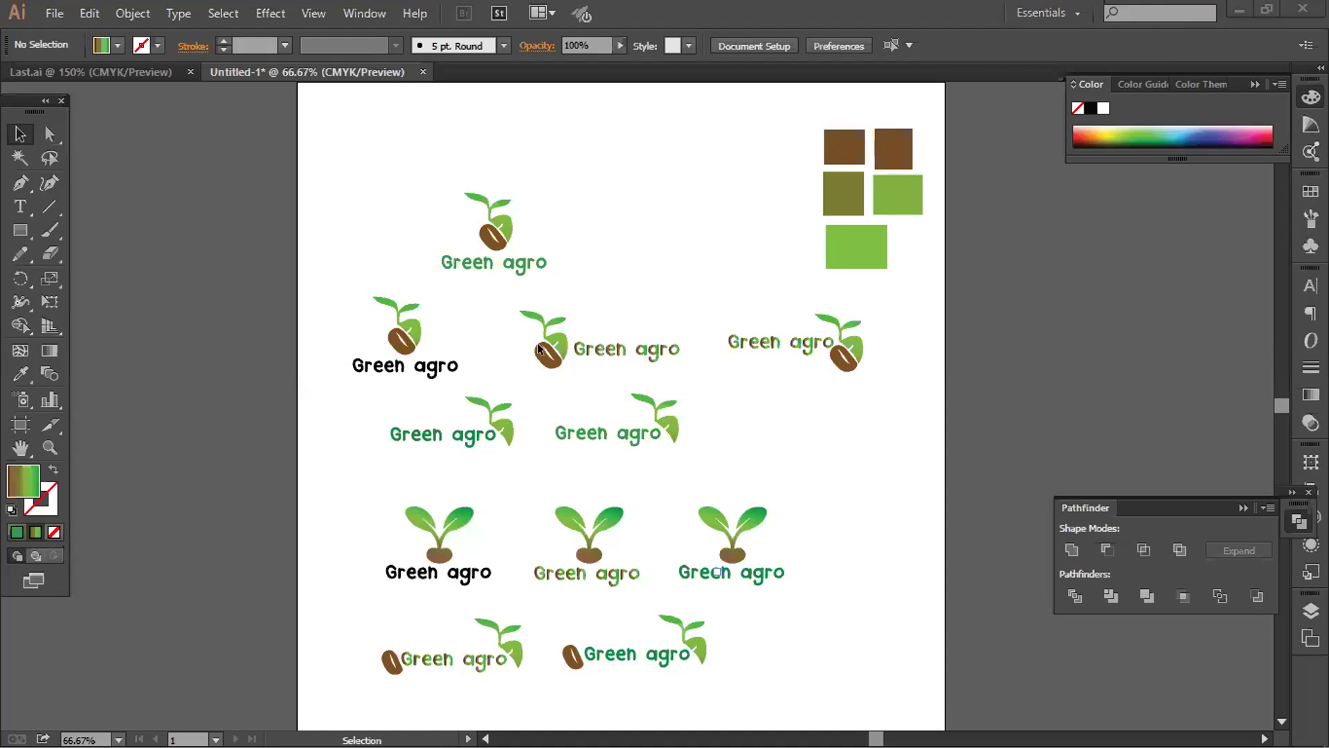
Step: Examine the Green agro seed and sprout logo variations at 100% zoom
key("ctrl+1")
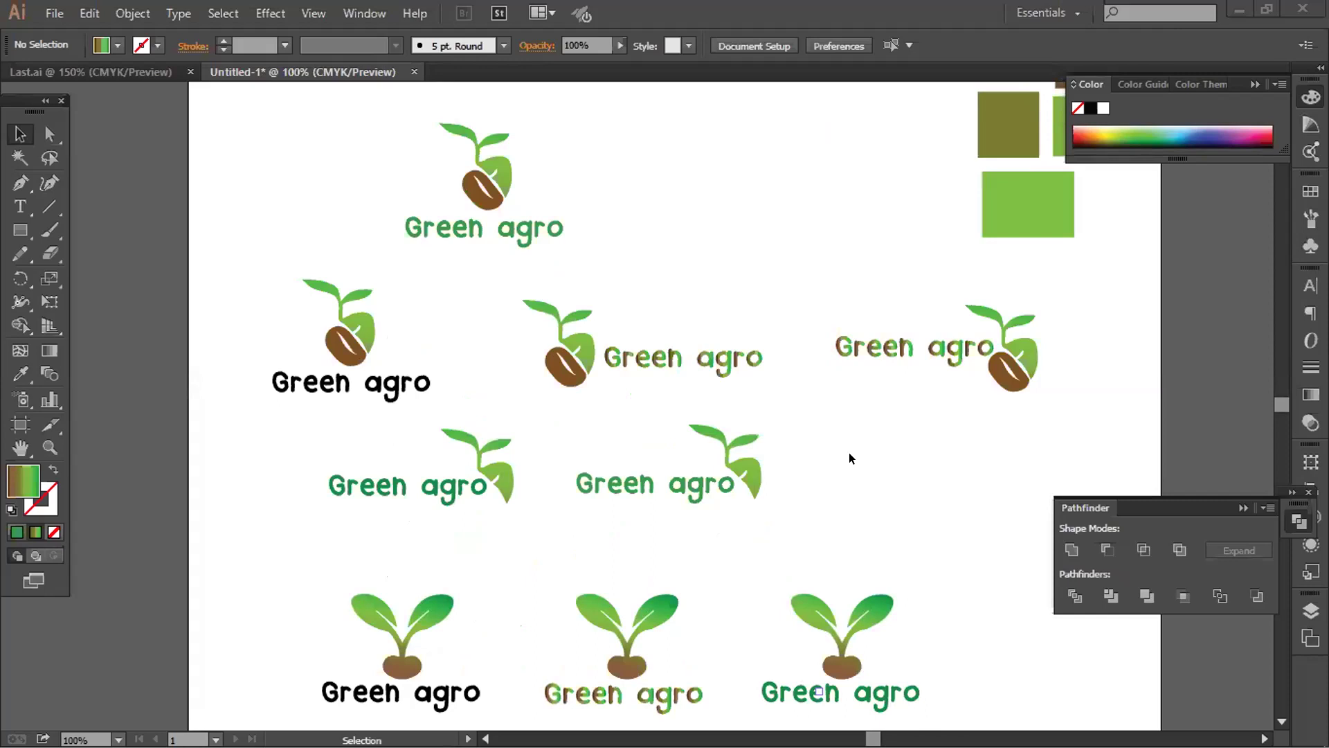
scroll(854, 447, "down", 3)
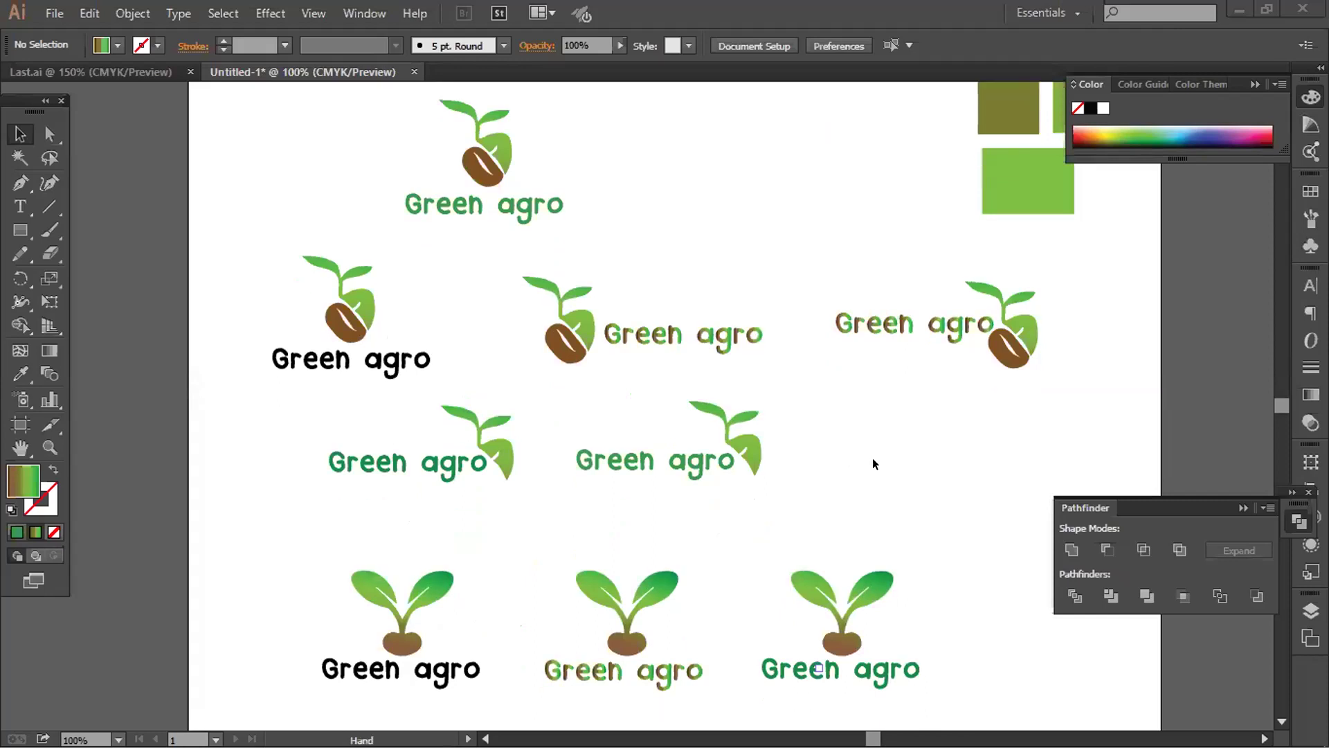
scroll(879, 467, "up", 1)
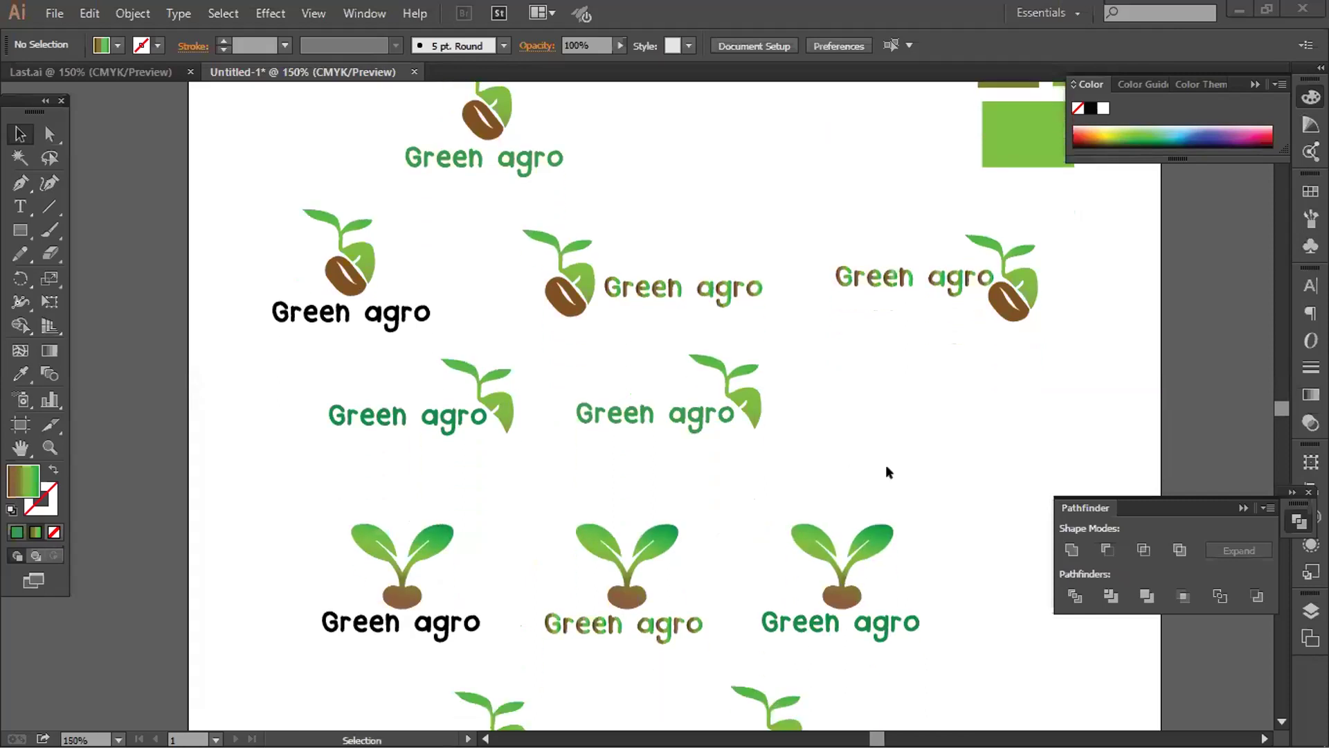
scroll(888, 460, "down", 1)
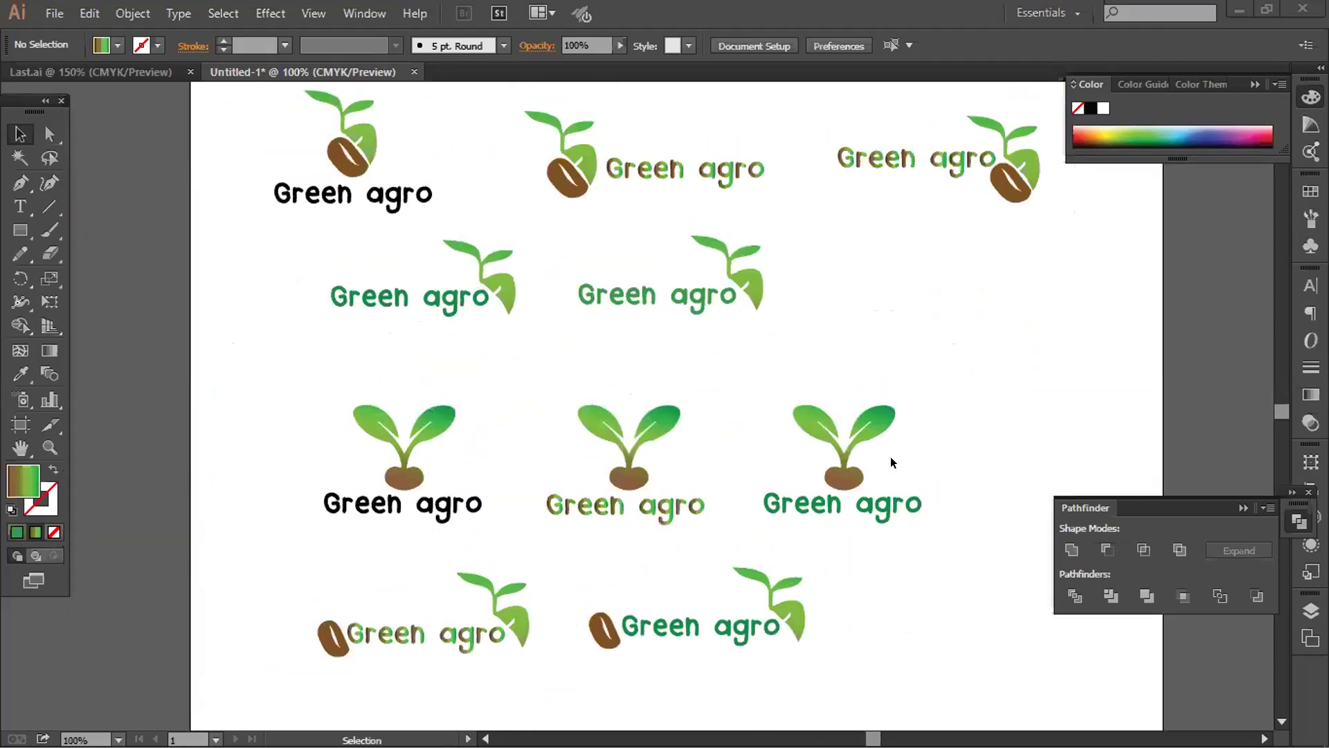
scroll(893, 462, "up", 1)
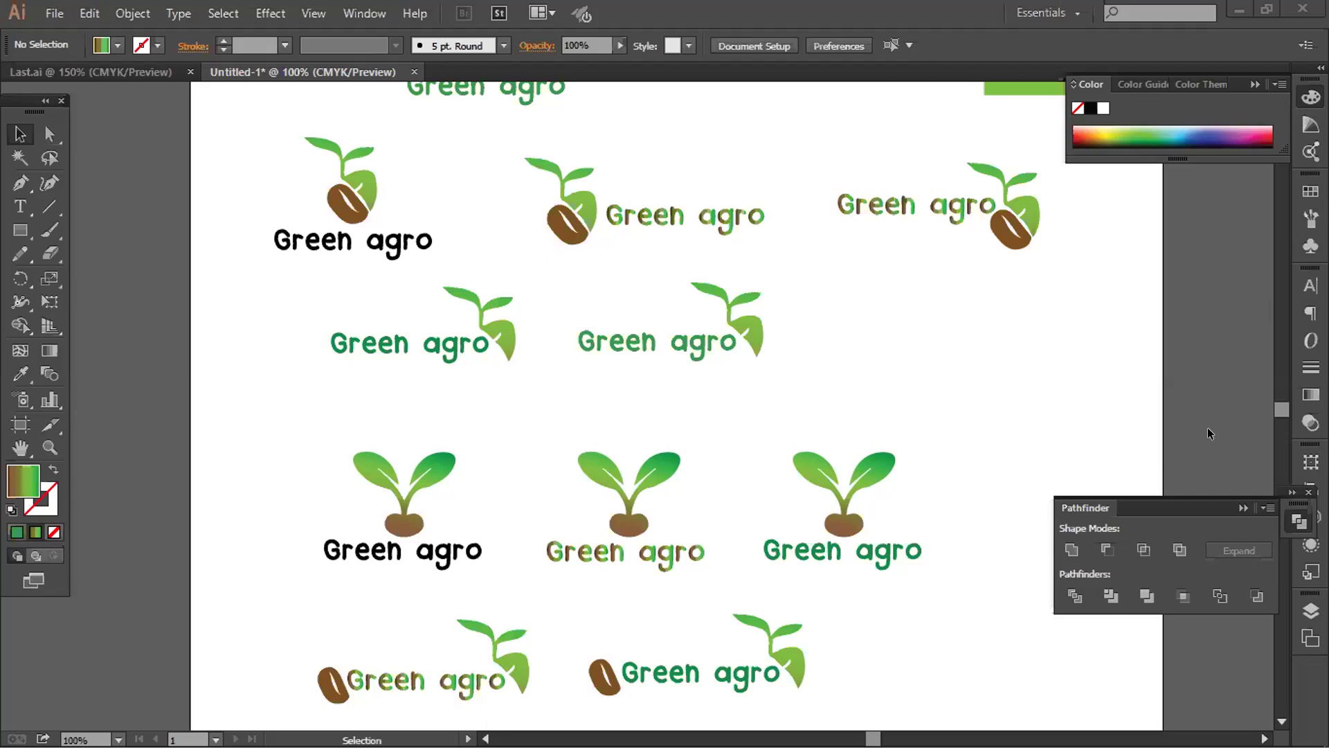
scroll(924, 492, "up", 2)
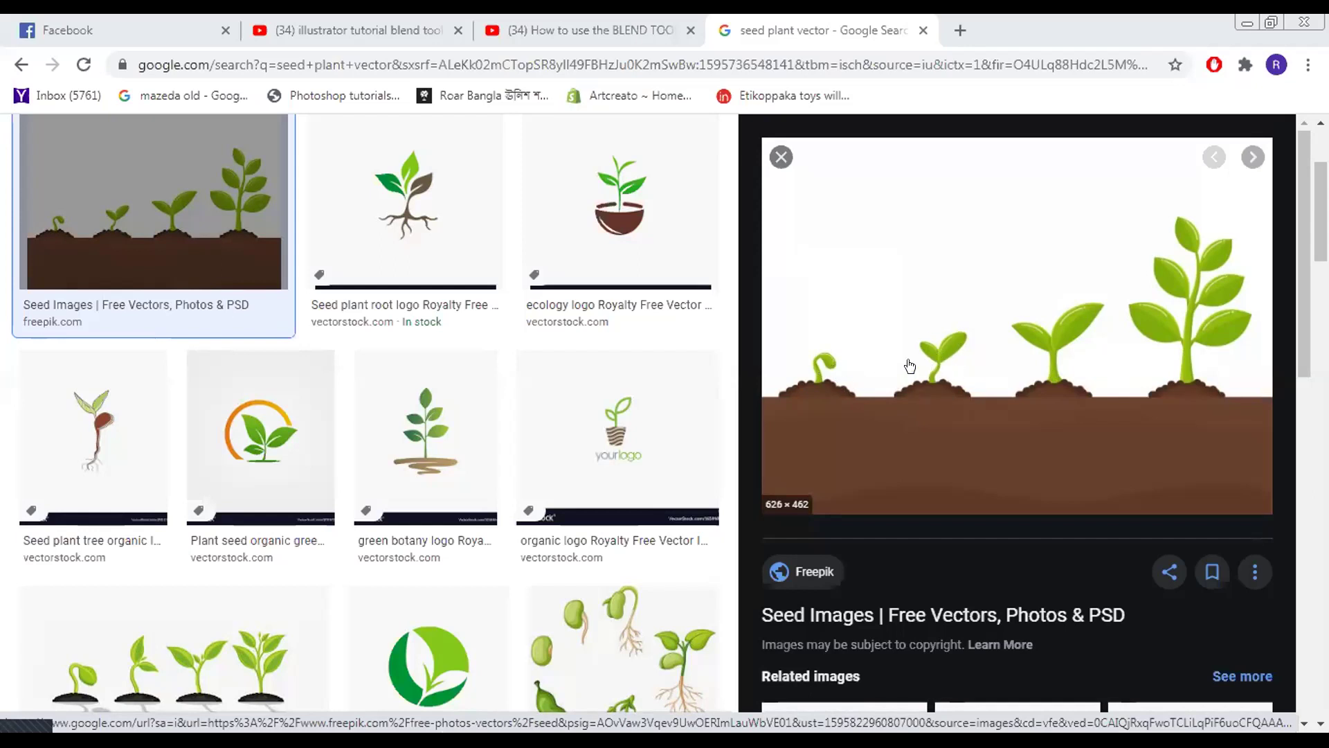
Step: In the browser's image results, preview the green botany logo, bean life cycle, seedling growth stages, dark sprouting seed and Vecteezy seed icons
left_click(421, 457)
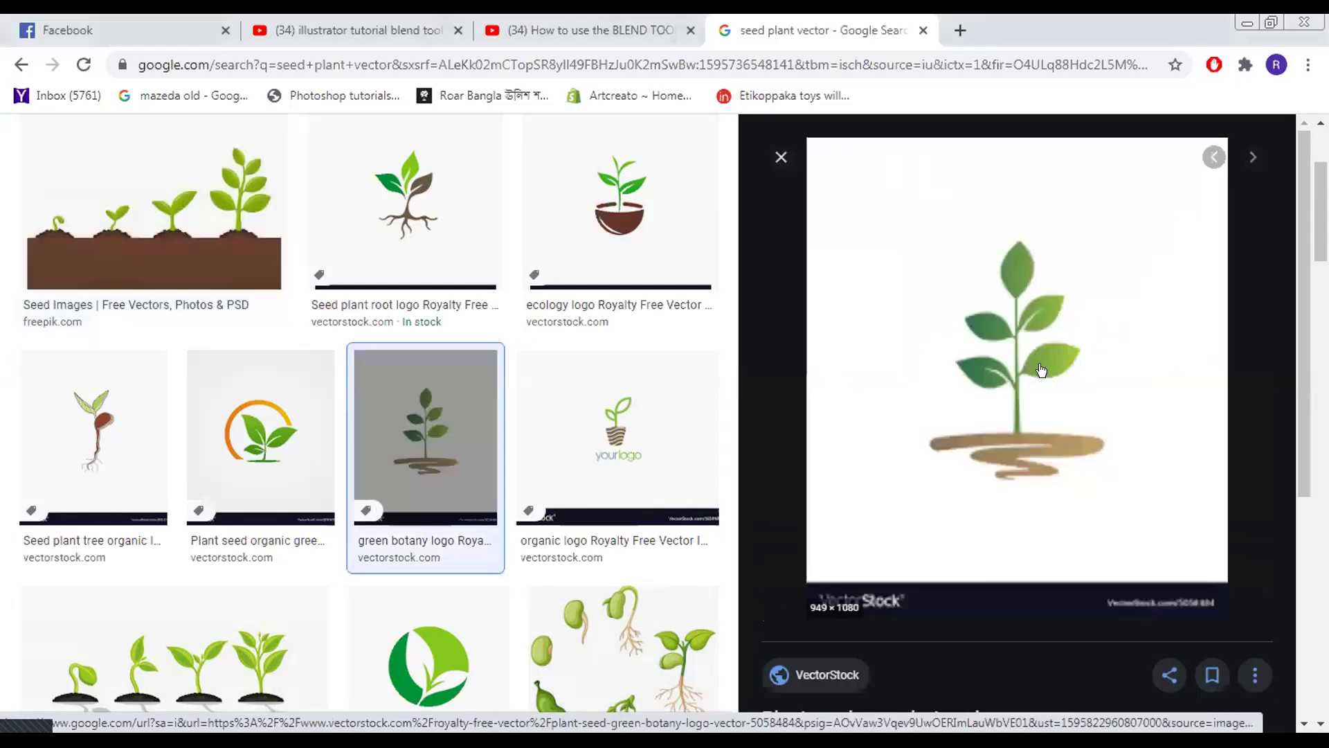
scroll(631, 475, "down", 3)
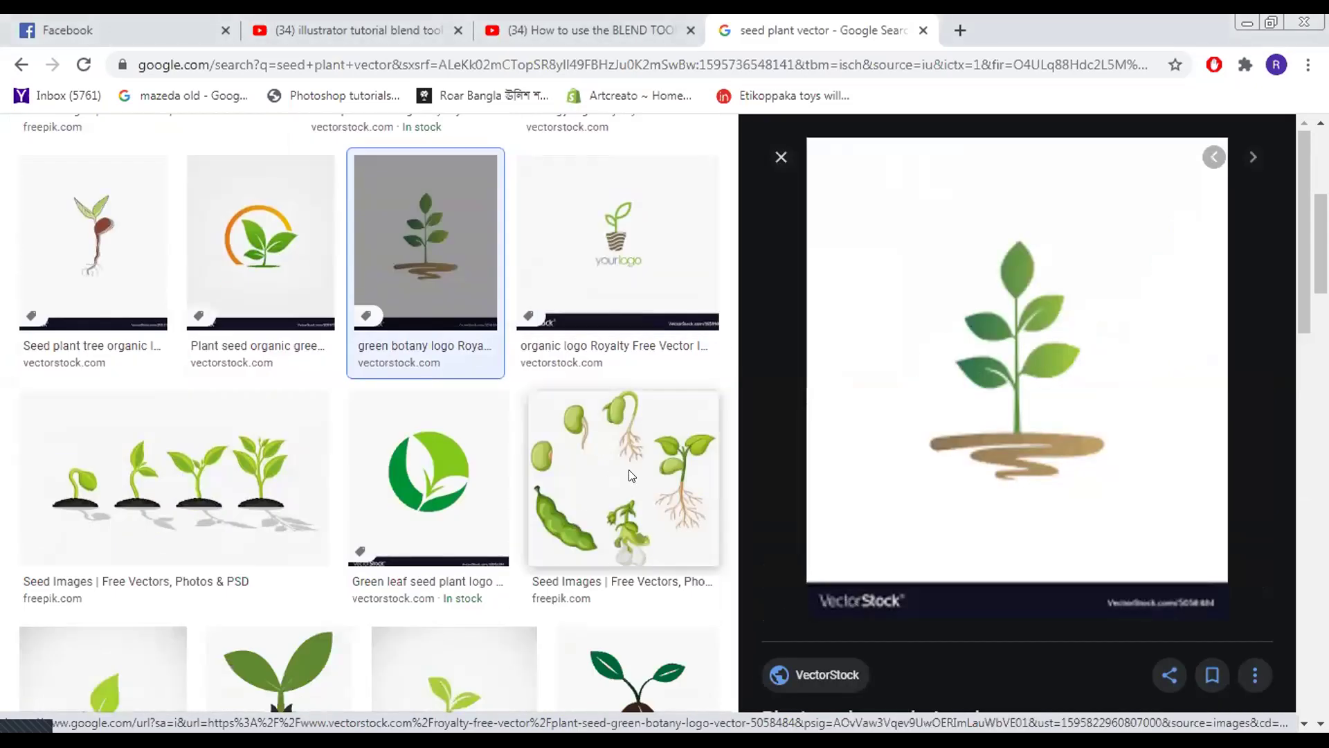
left_click(631, 475)
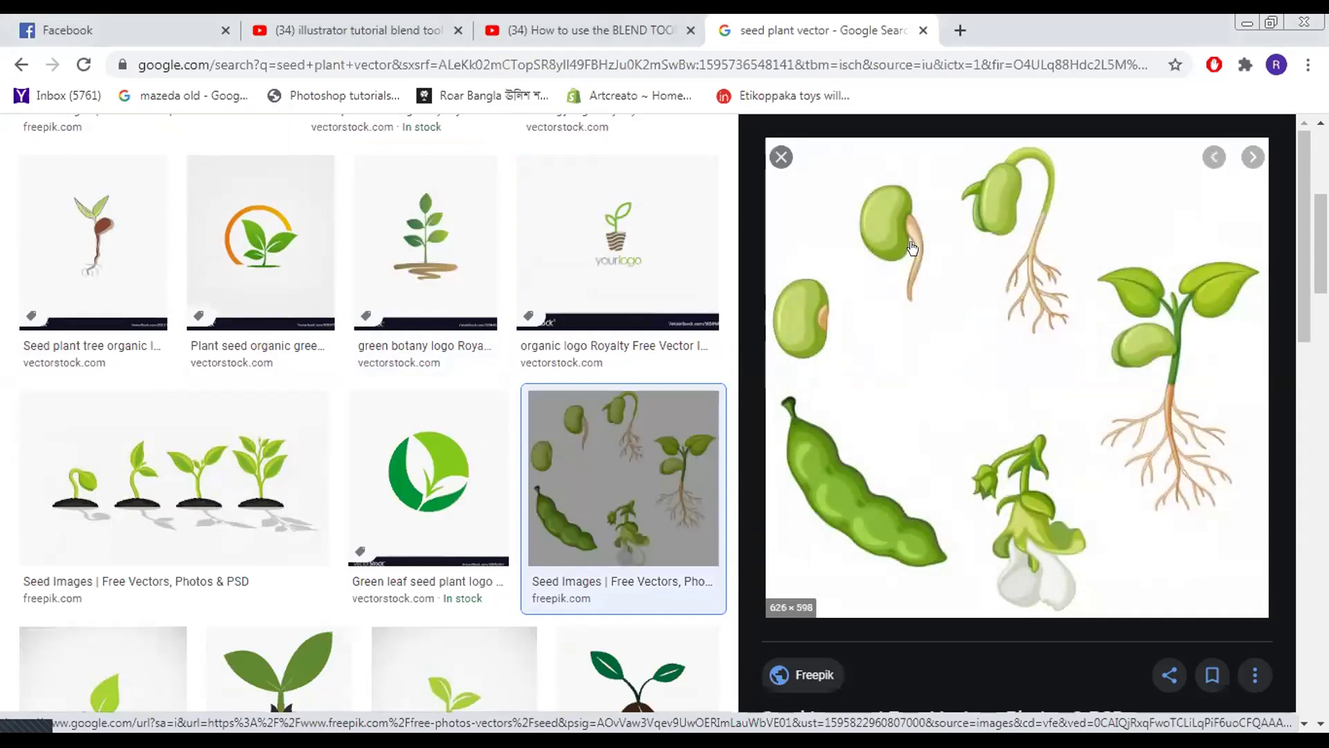
left_click(135, 467)
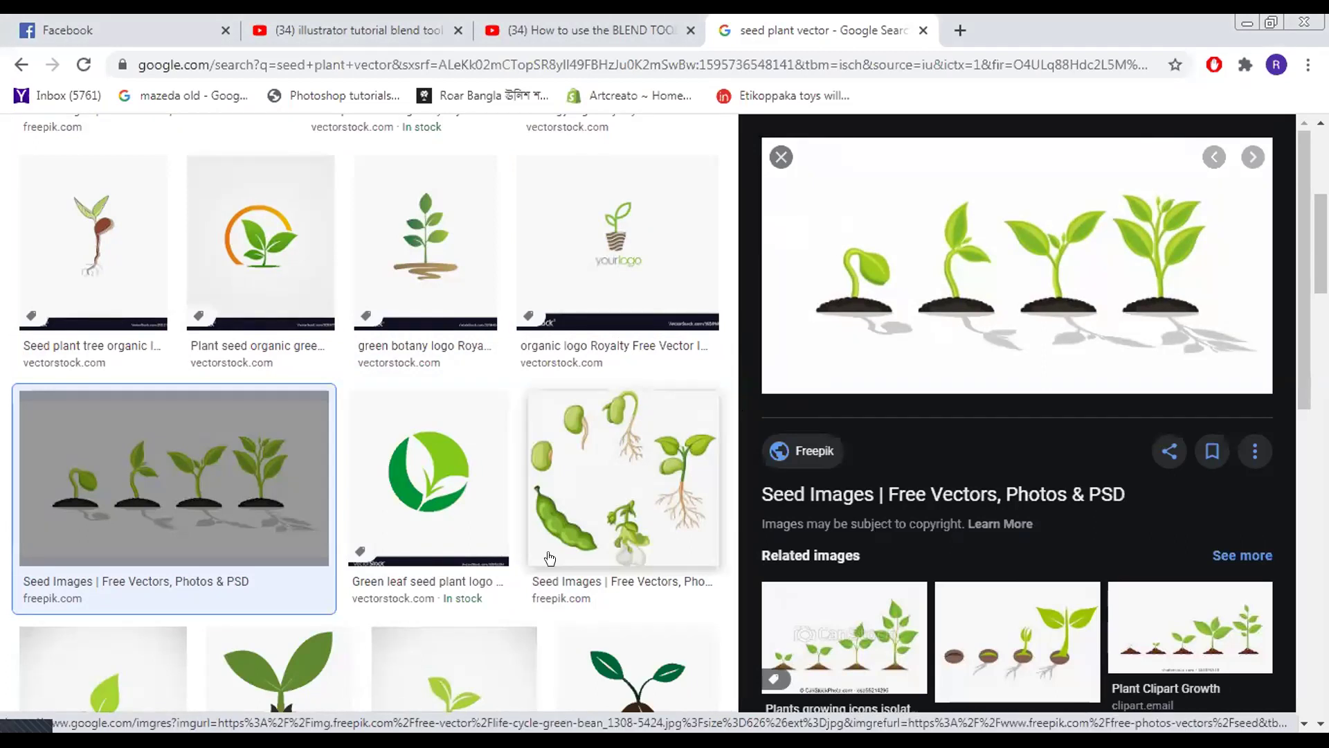
scroll(632, 445, "down", 3)
scroll(631, 443, "down", 3)
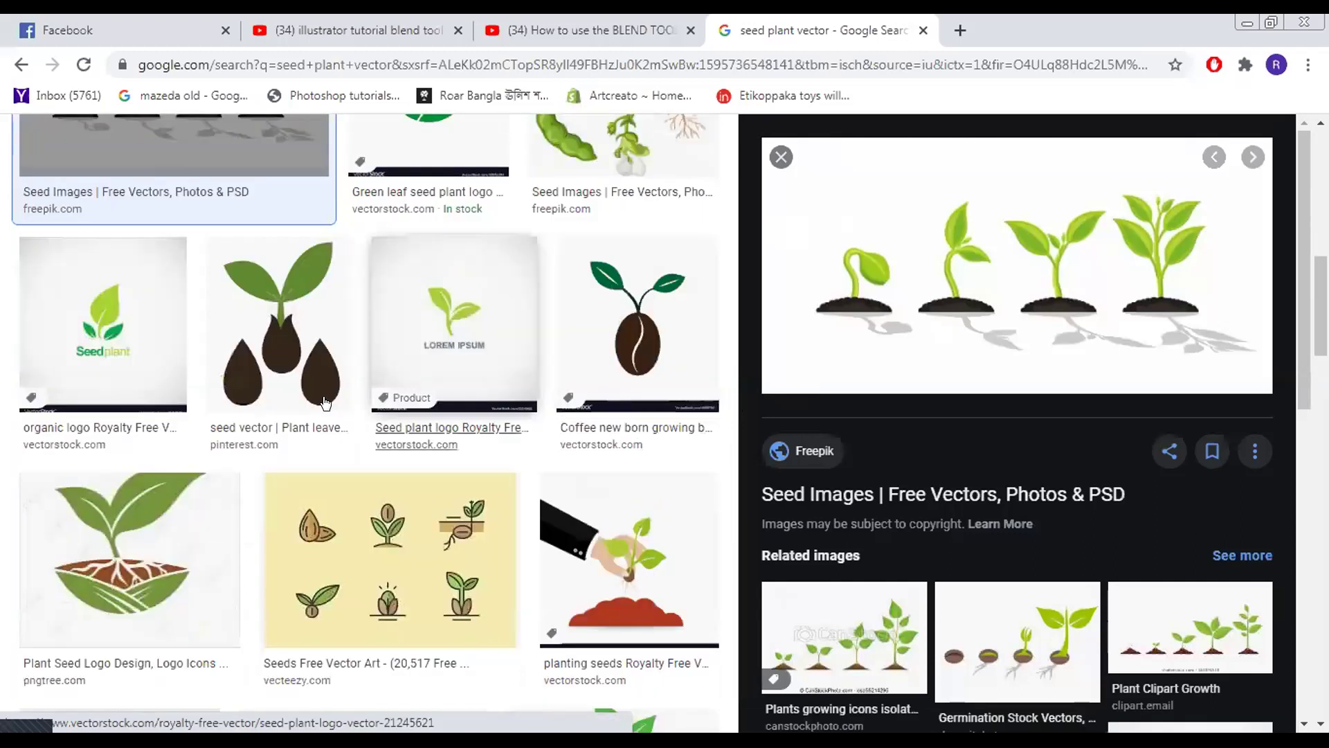
left_click(280, 322)
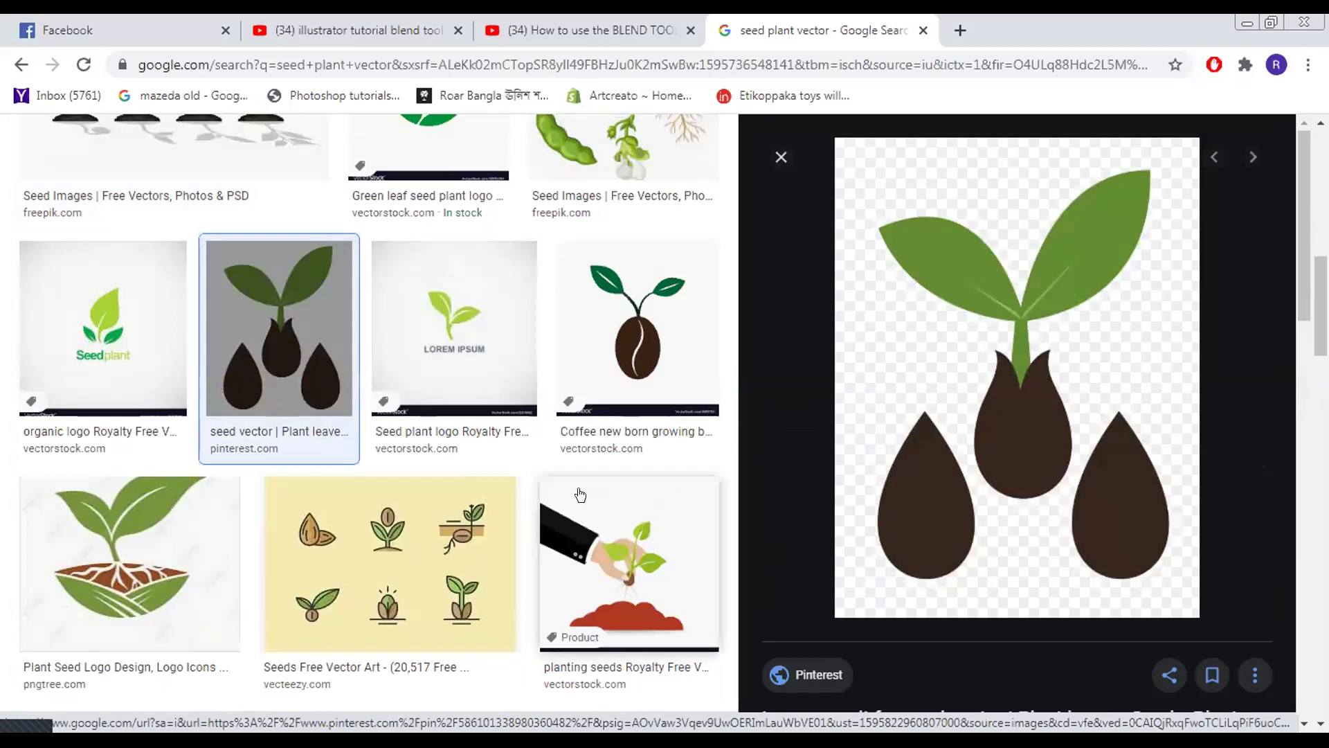
scroll(482, 475, "down", 3)
left_click(372, 365)
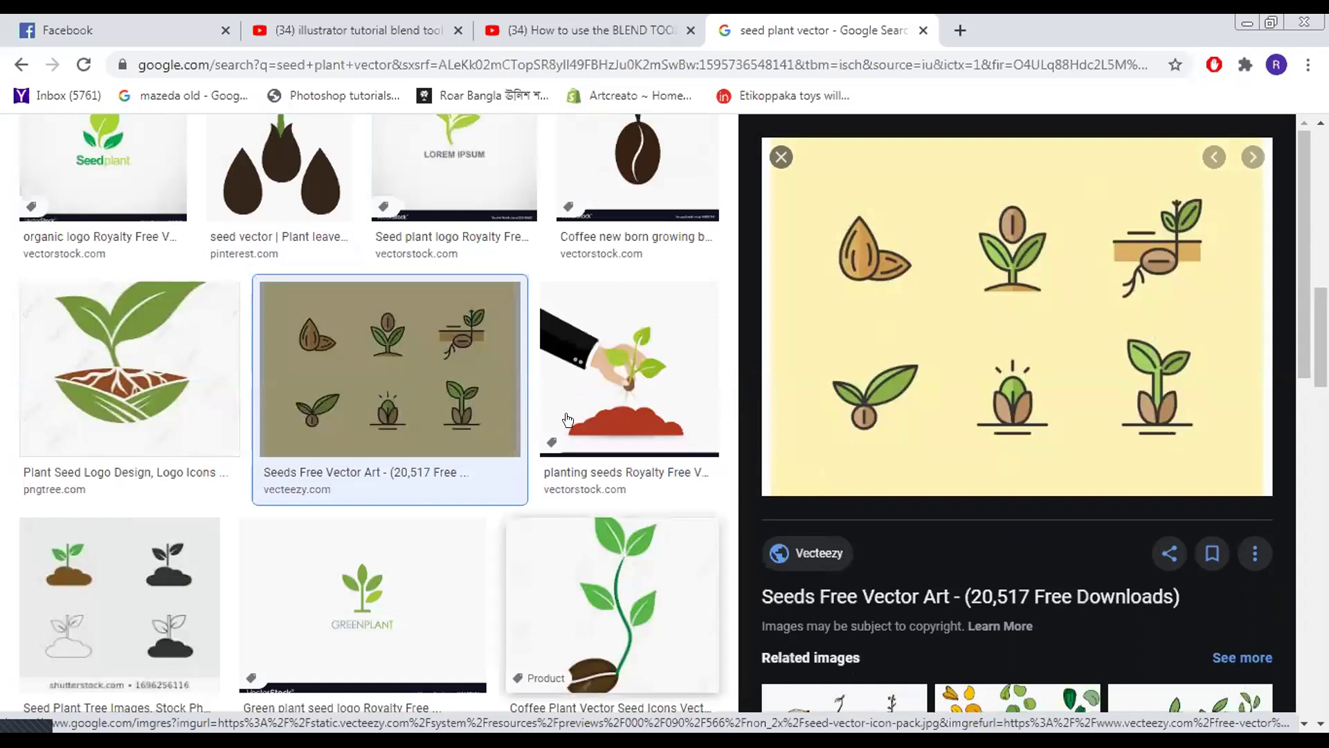
Step: Browse further through the seed plant vector image results for more seed and sprout logo references
scroll(567, 417, "down", 2)
scroll(569, 418, "down", 6)
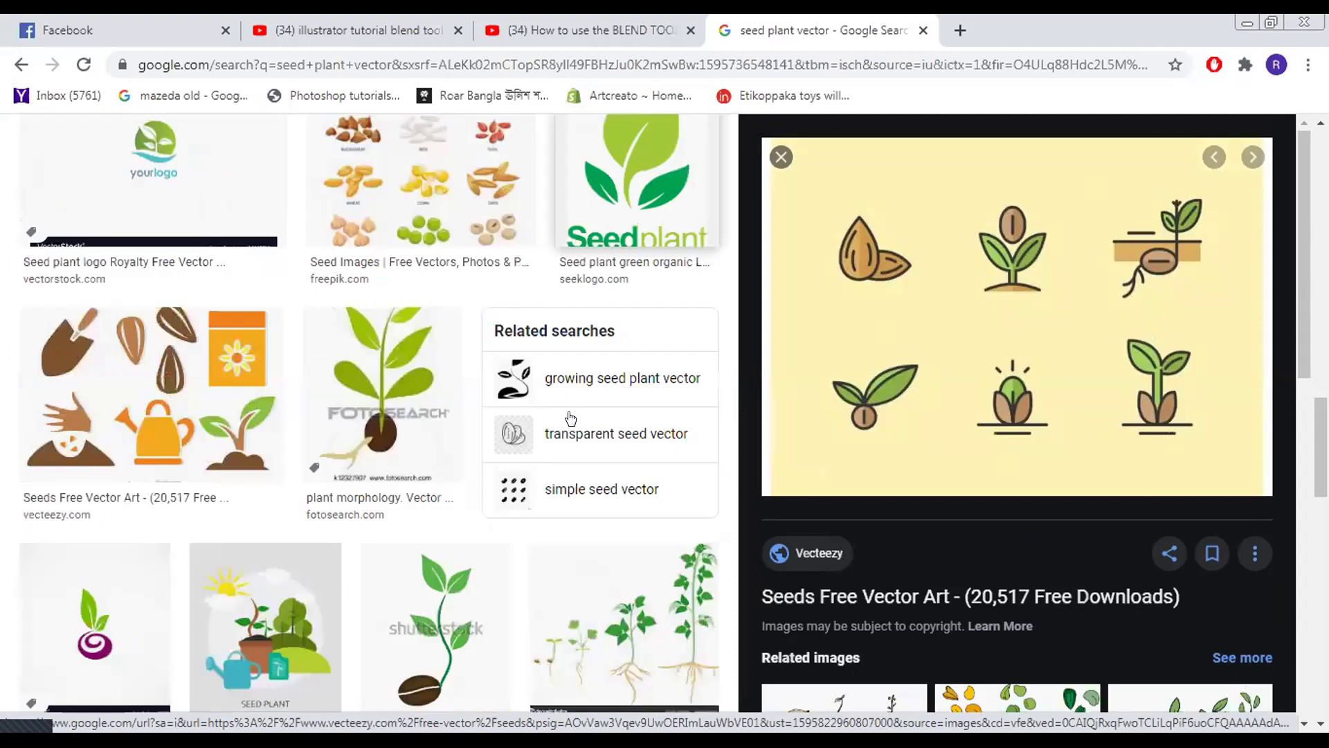
scroll(571, 418, "down", 2)
scroll(570, 416, "down", 1)
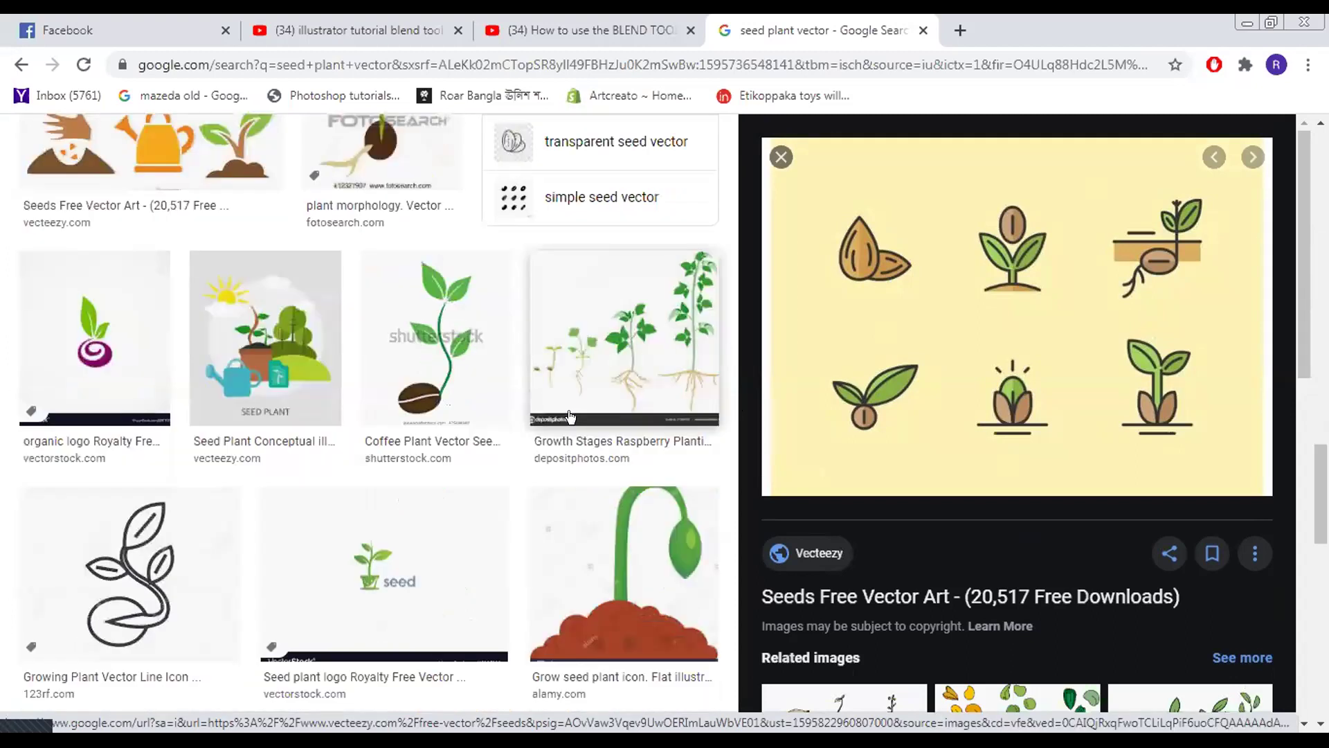
scroll(569, 415, "down", 2)
scroll(569, 415, "down", 1)
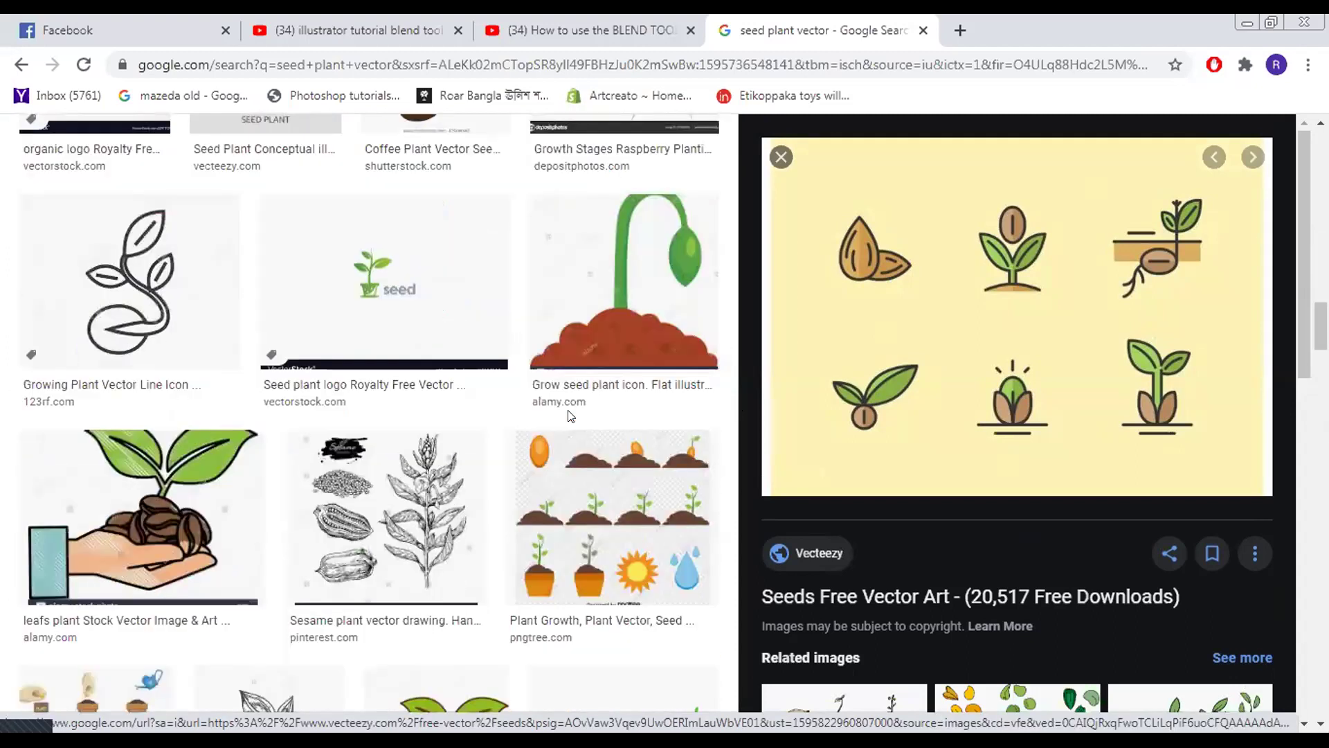
scroll(570, 416, "down", 2)
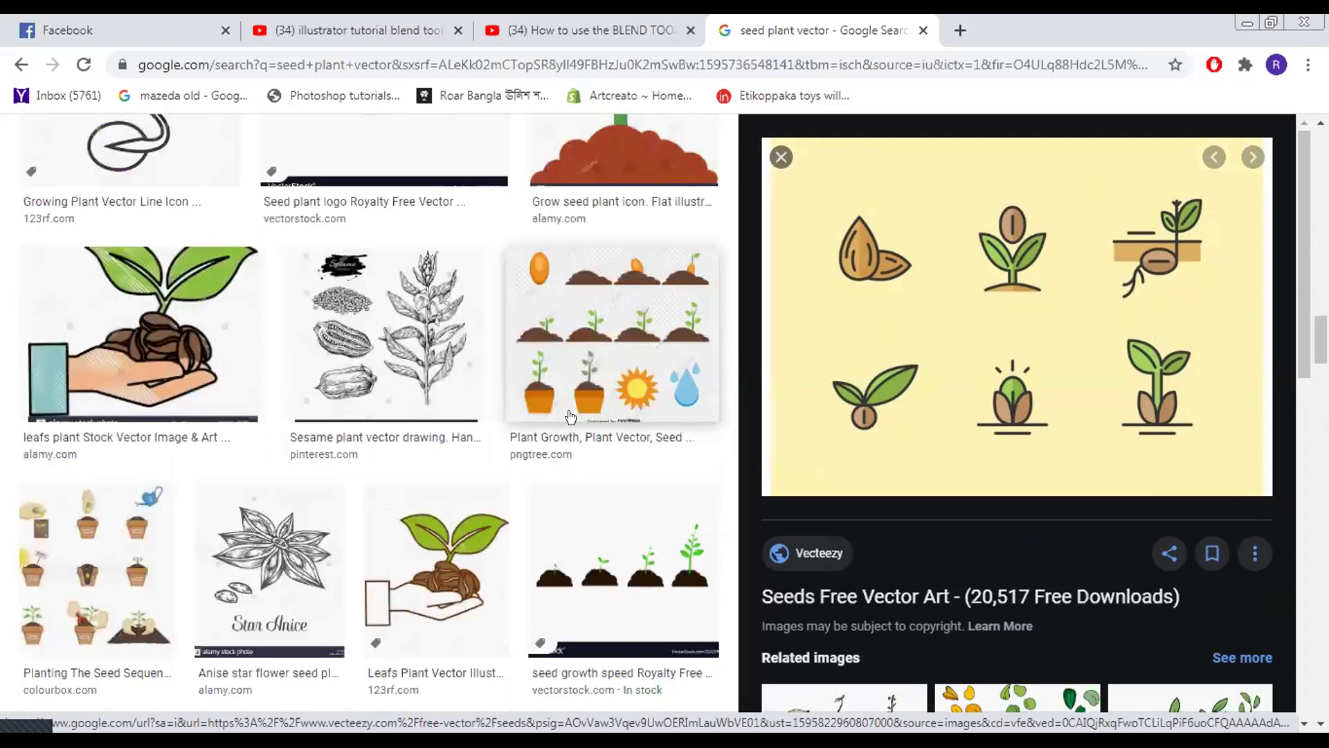
scroll(570, 416, "down", 2)
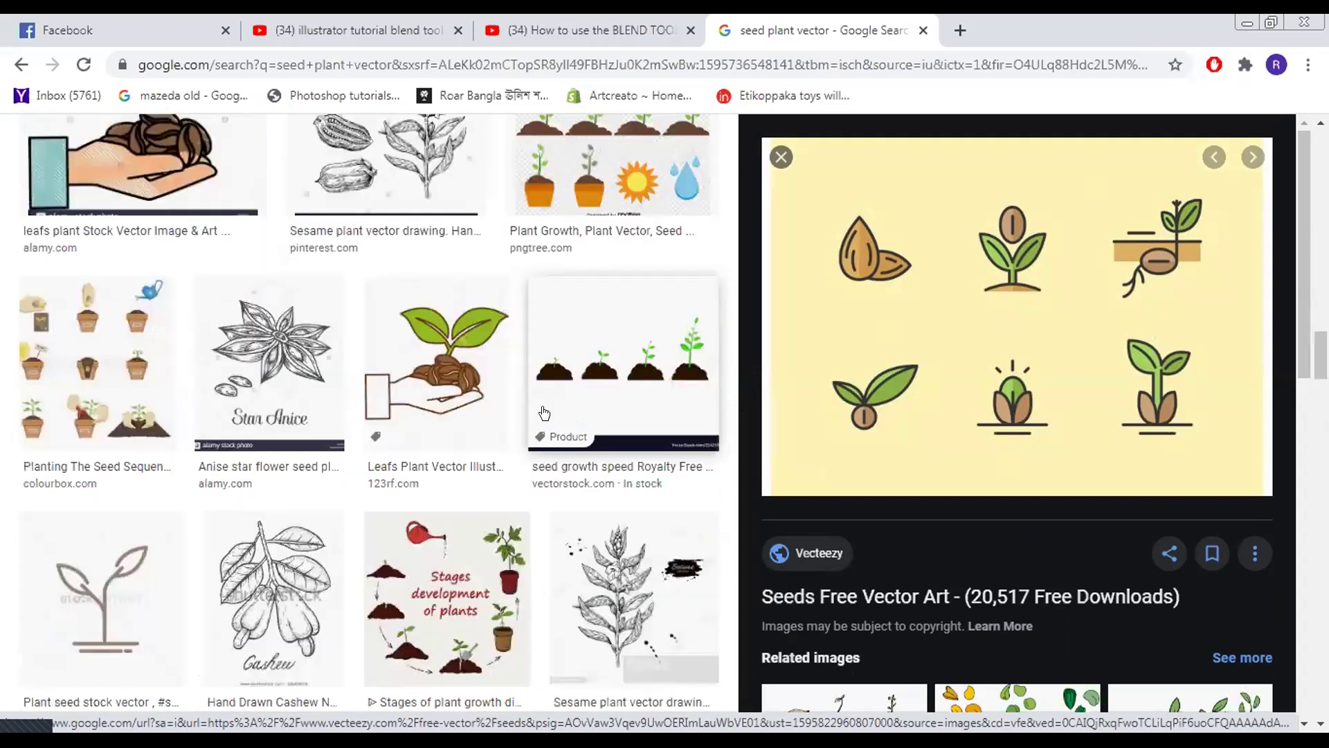
scroll(544, 413, "down", 2)
scroll(544, 414, "down", 1)
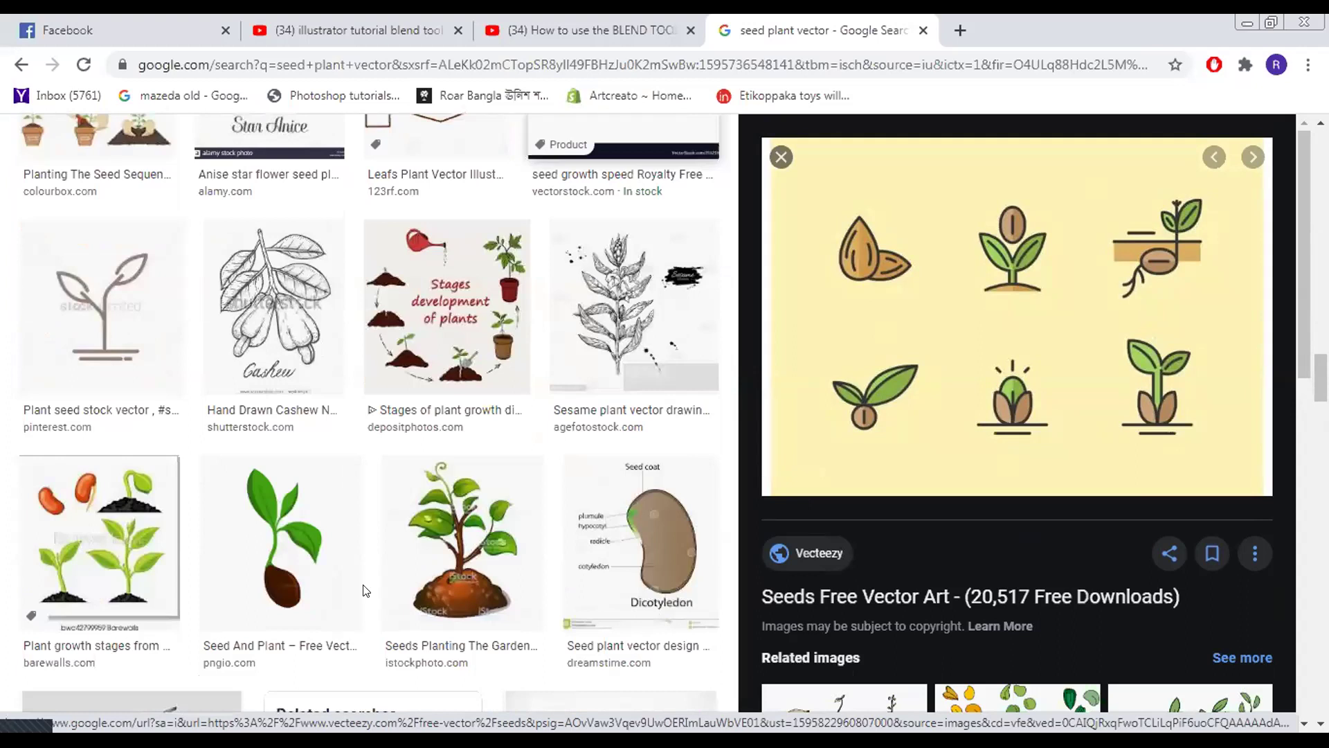
key("Right")
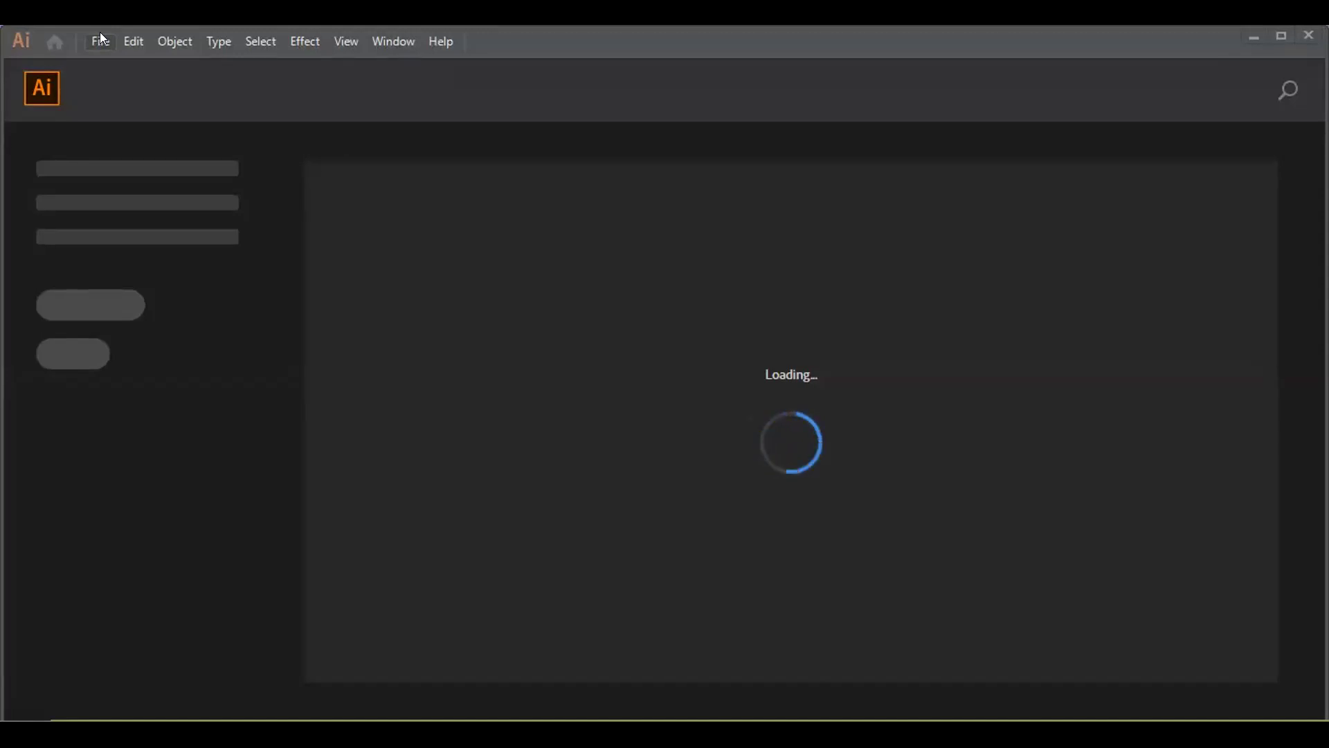
left_click(101, 40)
mouse_move(132, 43)
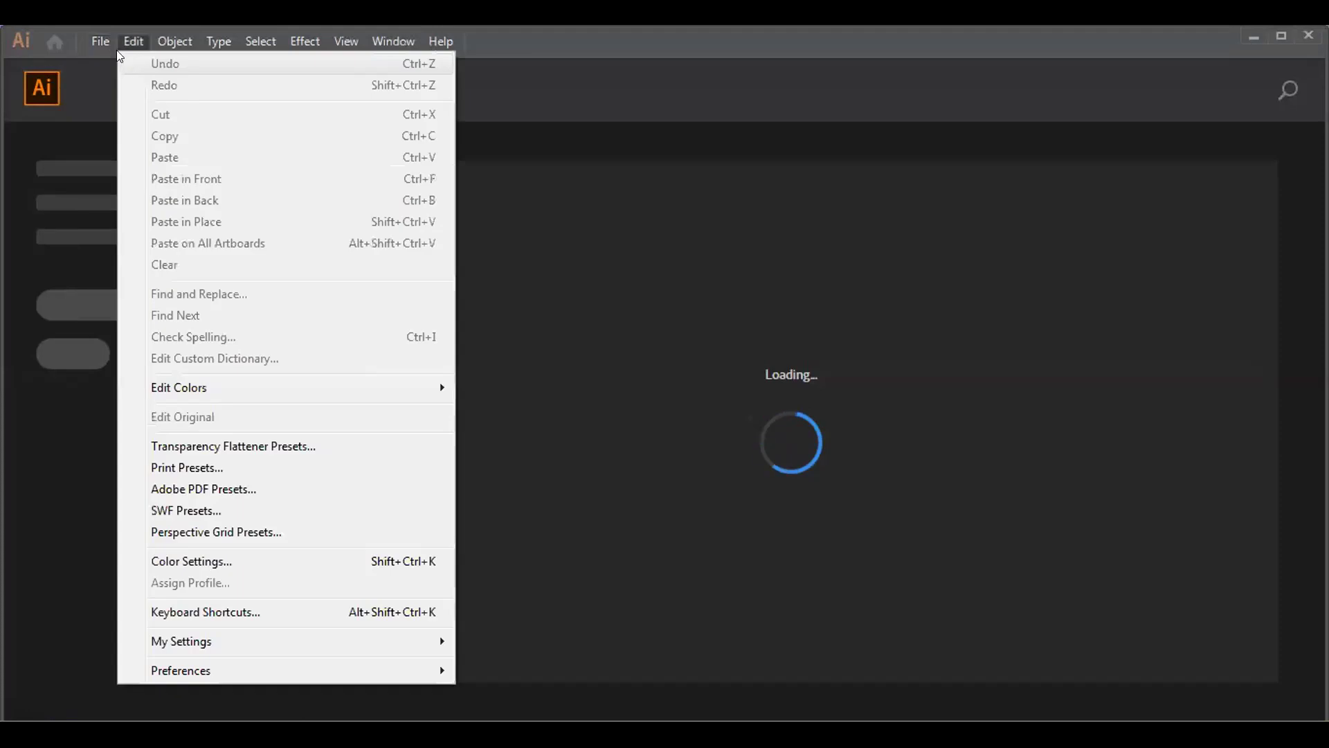
left_click(127, 65)
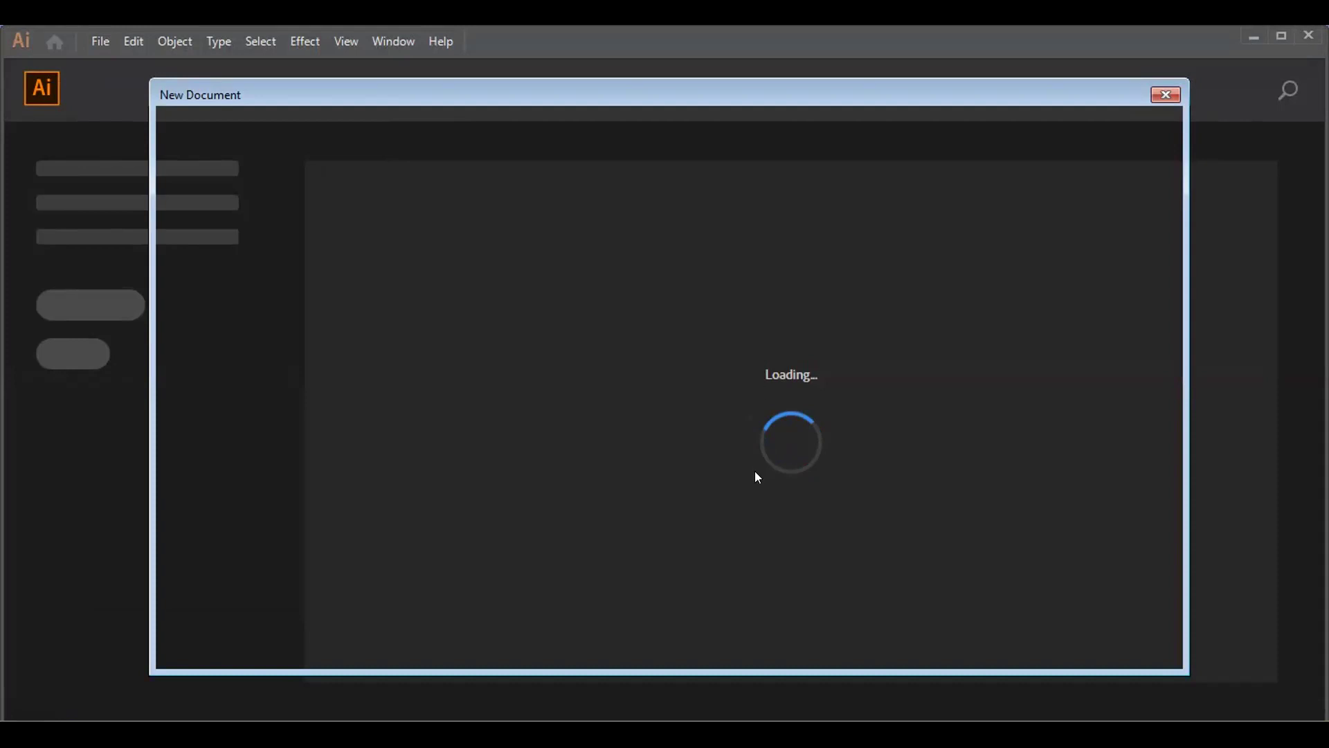
left_click(1164, 95)
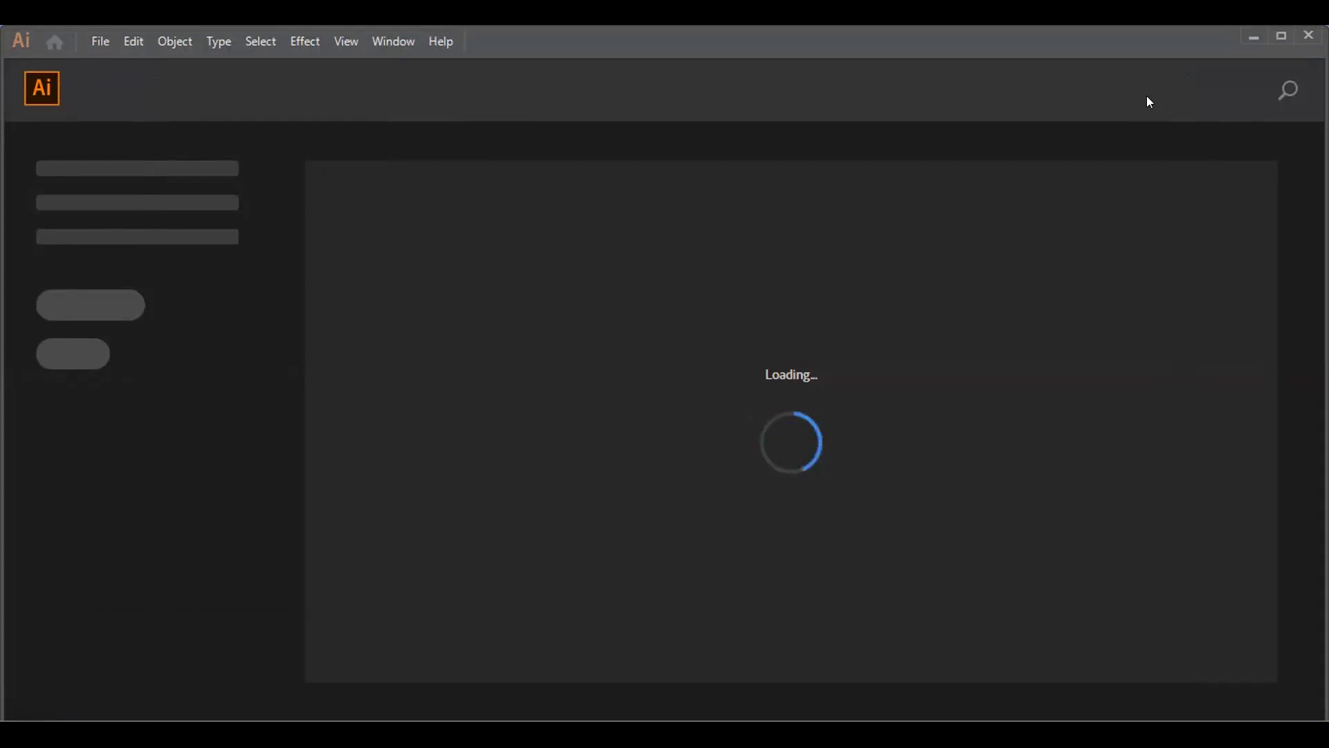
left_click(103, 35)
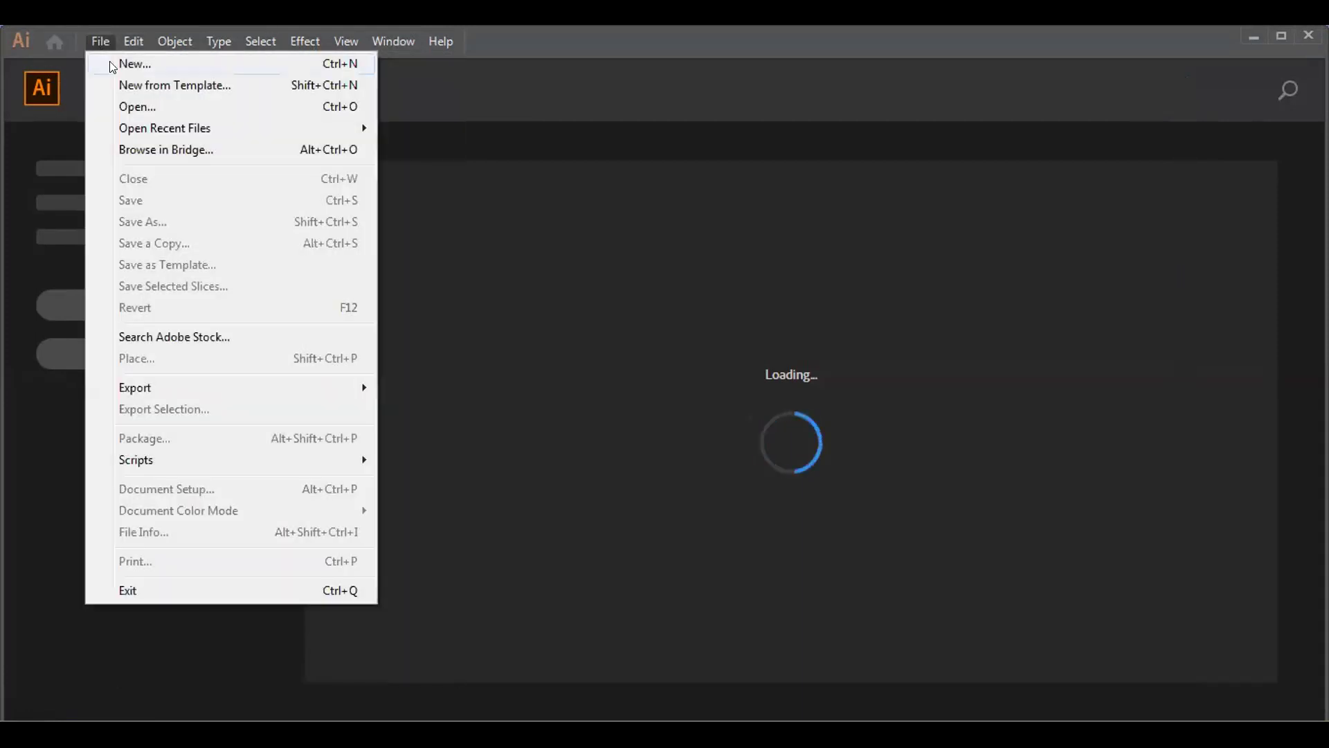
left_click(113, 63)
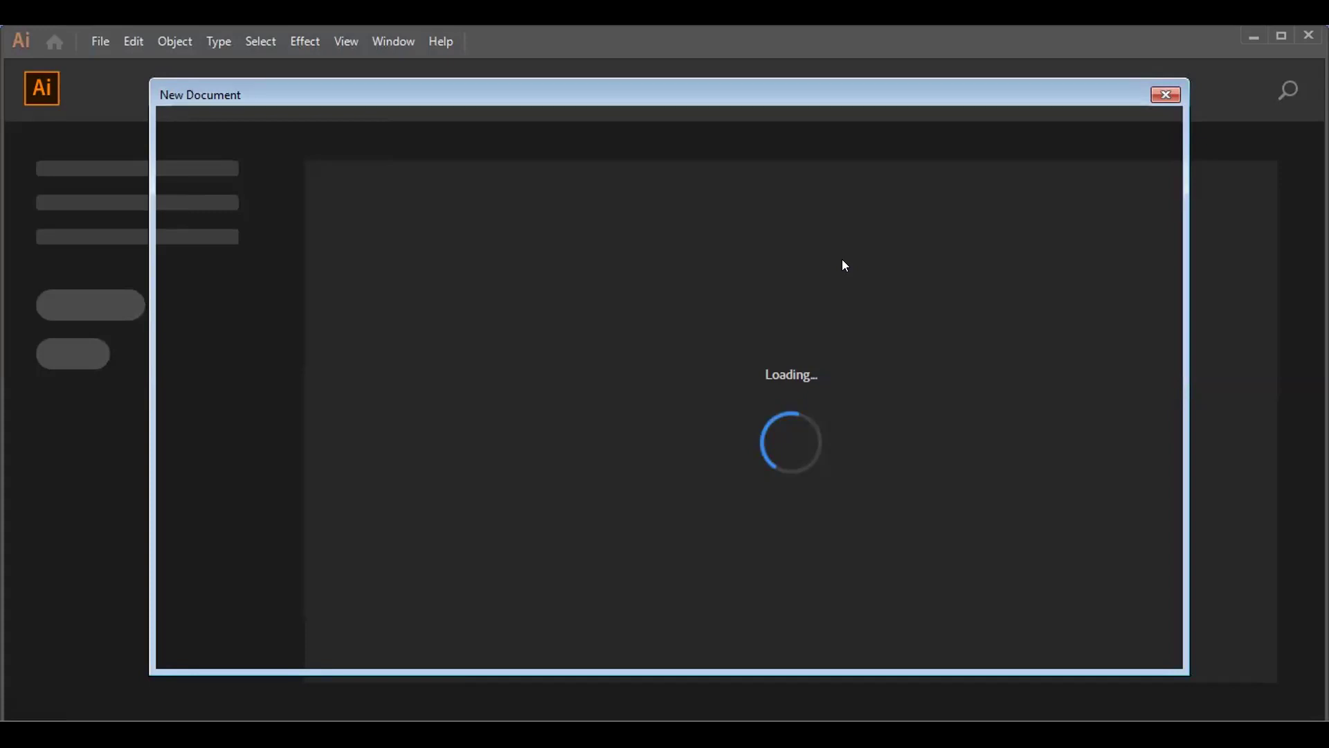
left_click(1166, 94)
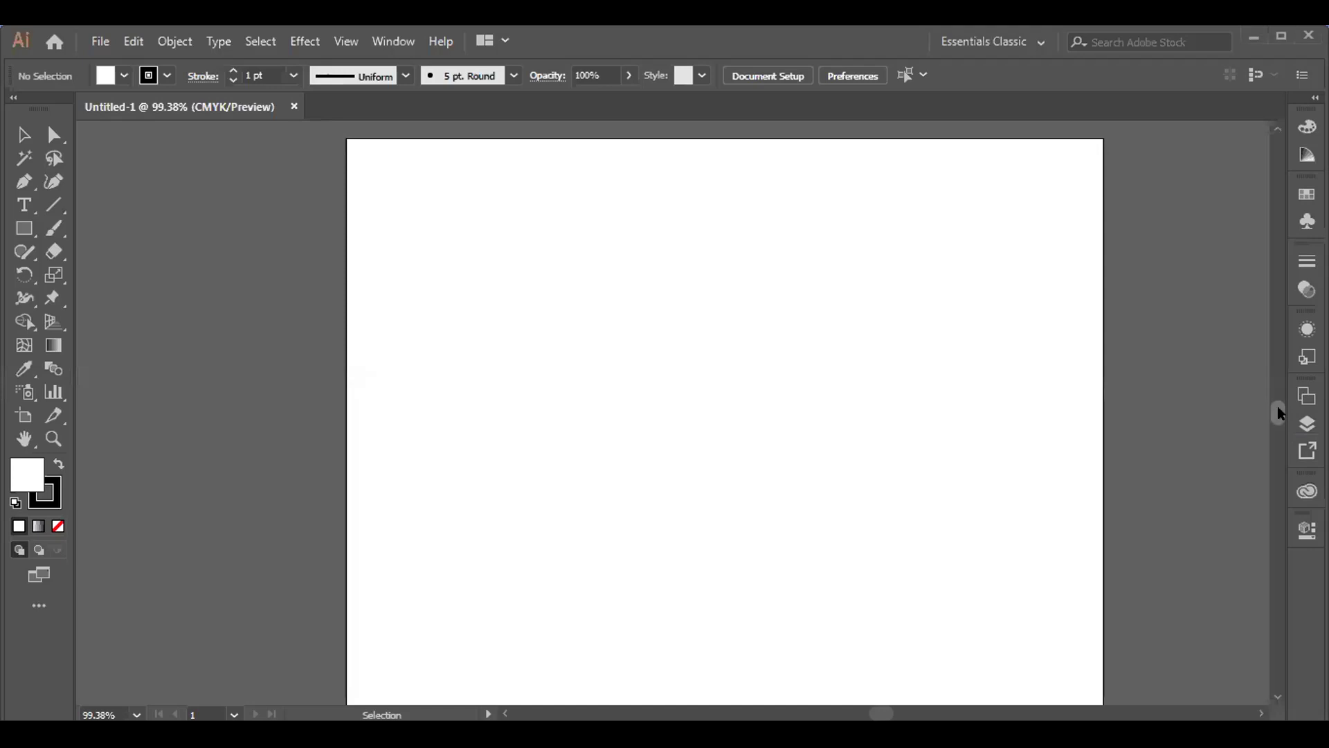
scroll(1278, 412, "up", 2)
scroll(1275, 412, "down", 2)
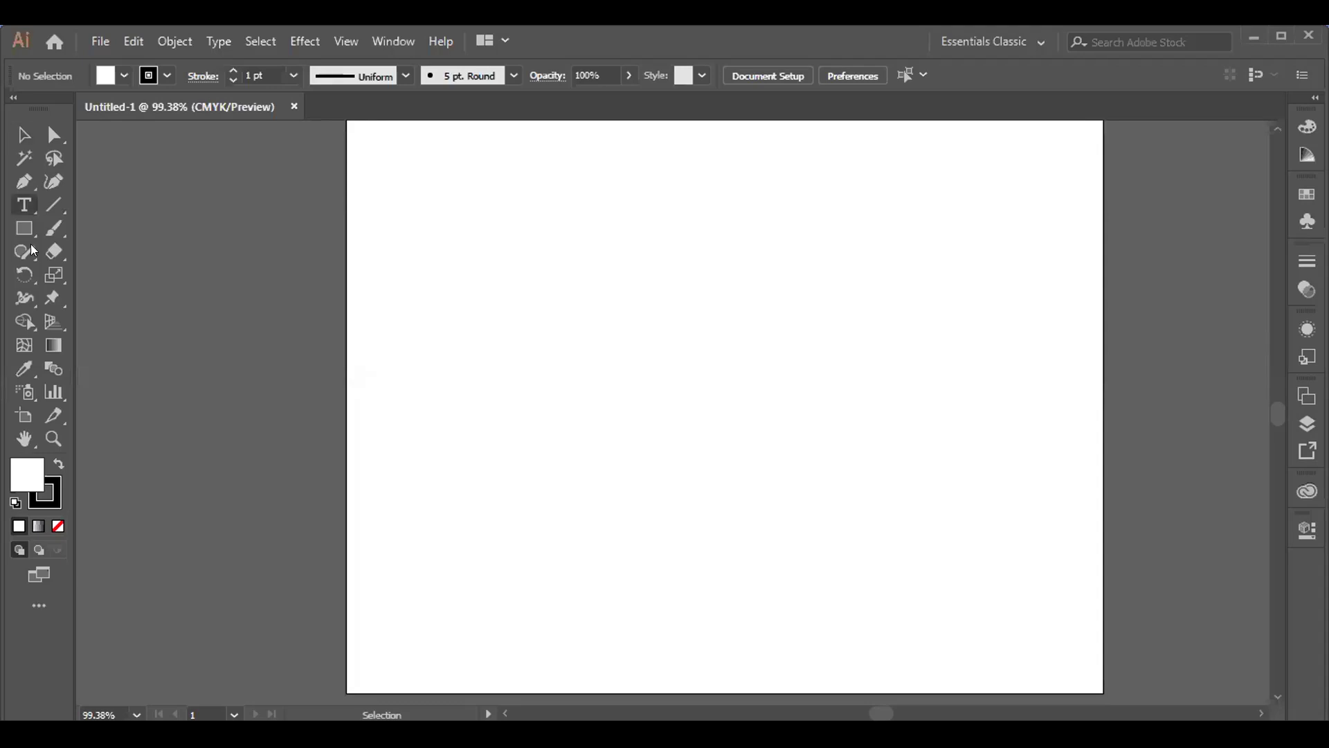
Step: Draw a circle near the middle of the artboard and give it a black fill with no stroke
left_click_drag(28, 226, 96, 275)
scroll(598, 332, "down", 1)
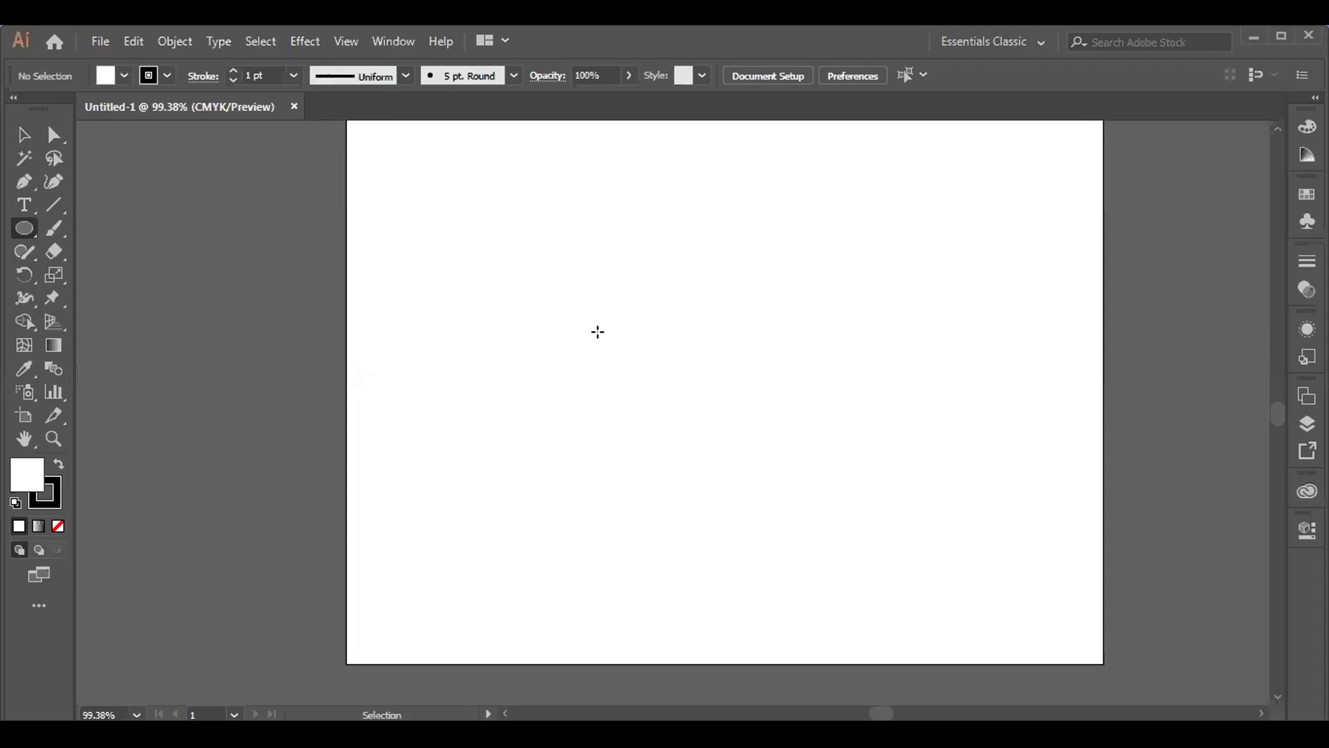
left_click_drag(589, 319, 855, 273)
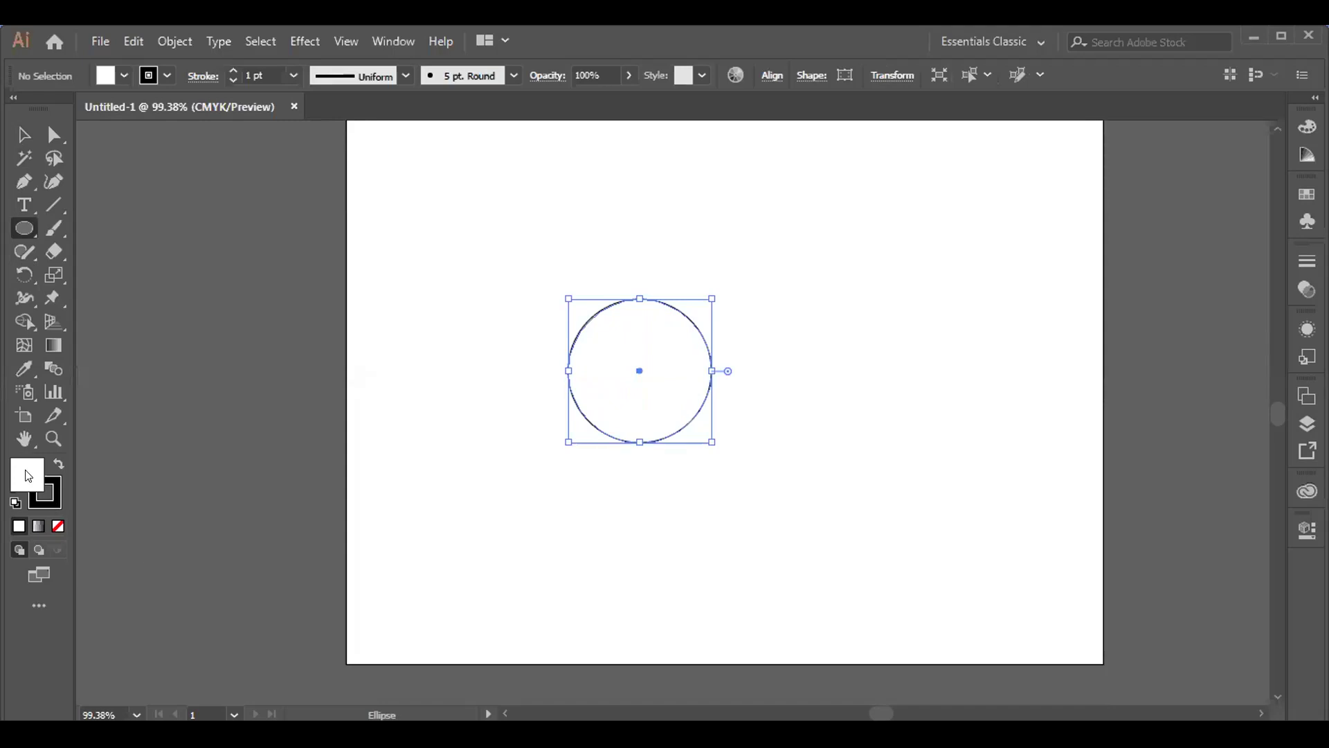
left_click(56, 466)
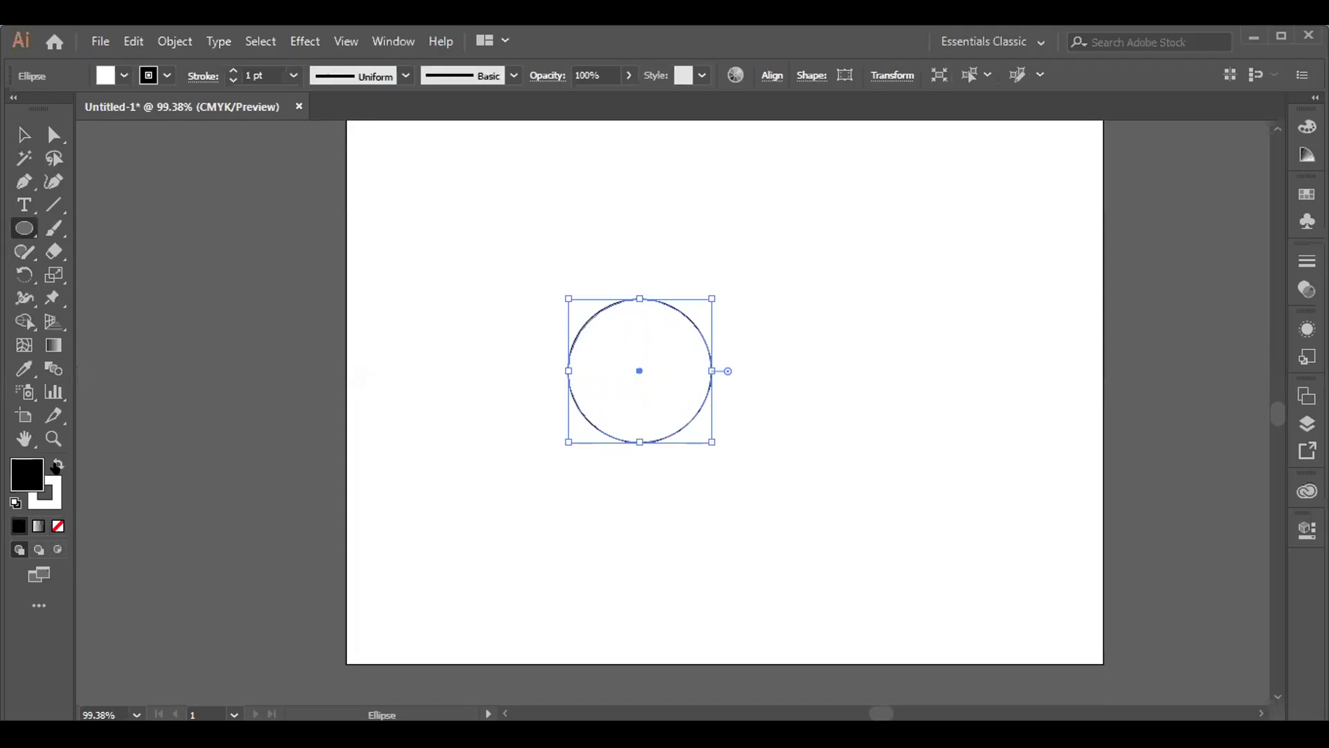
left_click(44, 499)
left_click(58, 527)
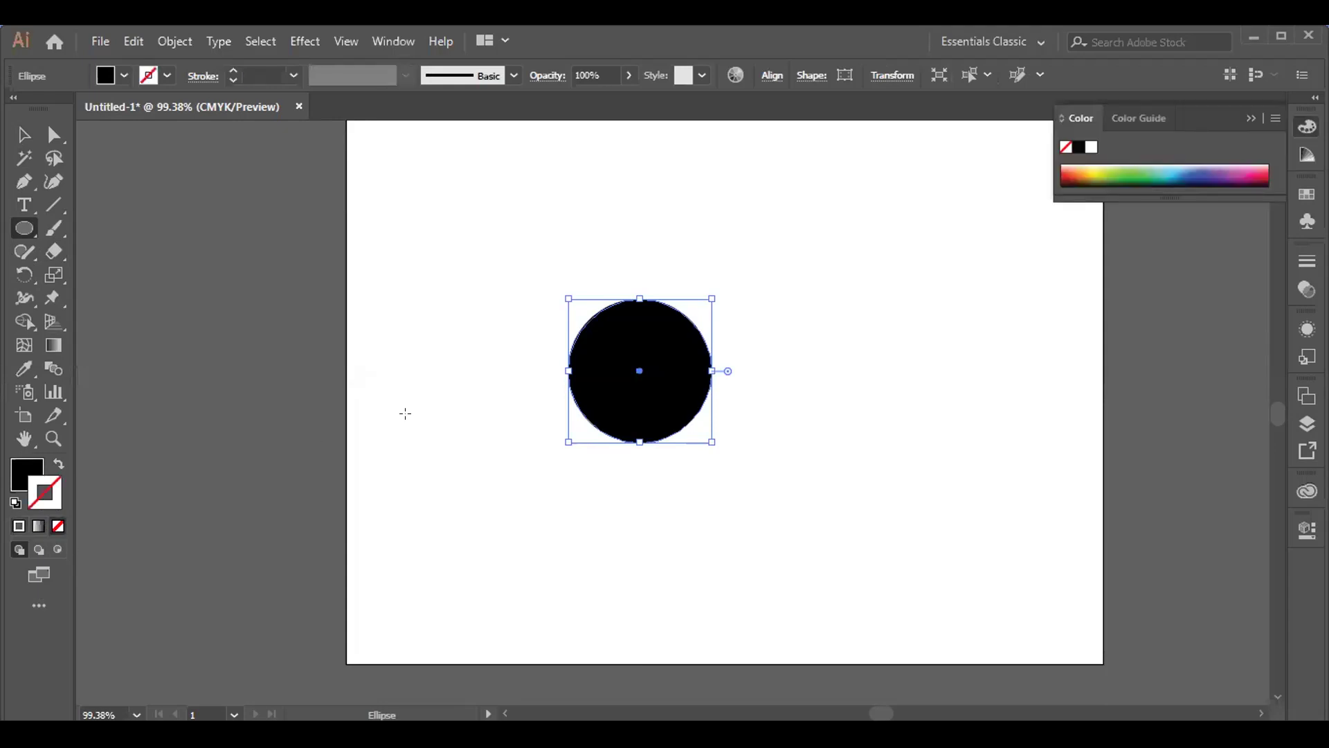
key("v")
left_click(364, 210)
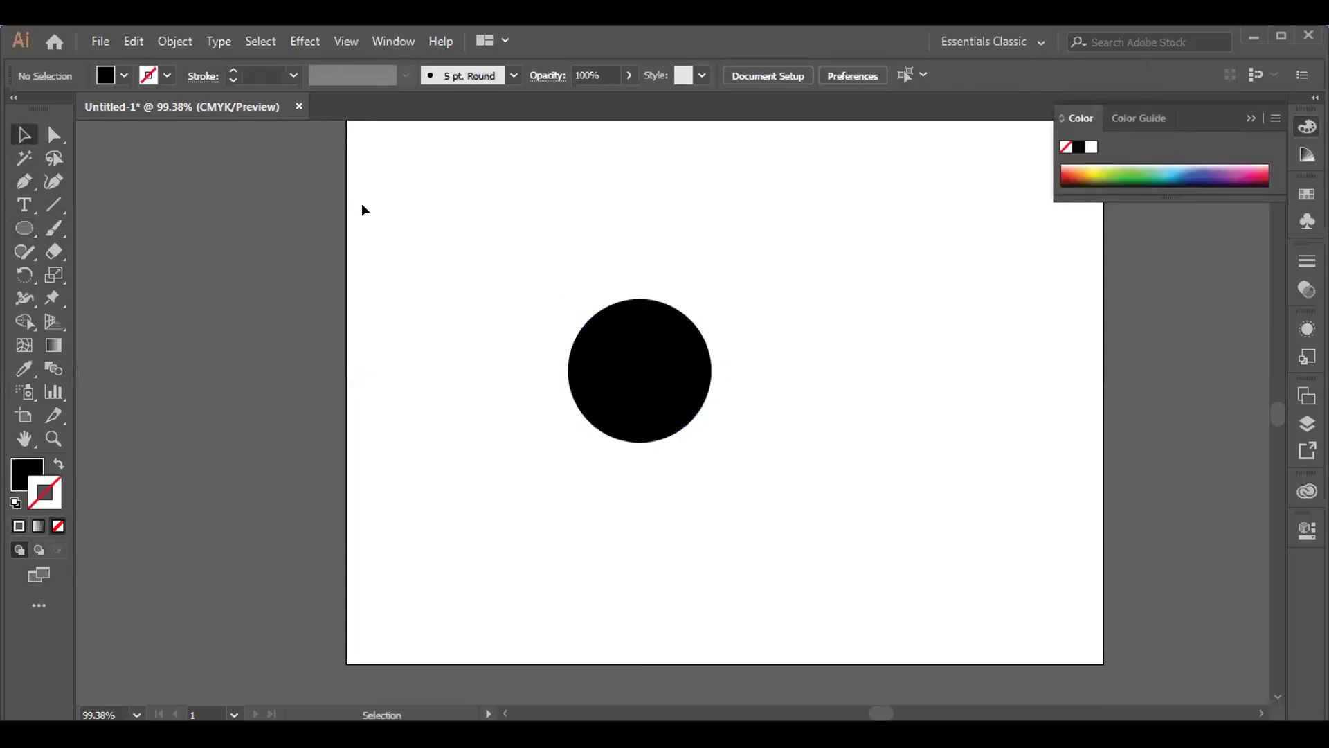
Step: Fill the circle with a pale peach colour picked from the orange hue range at 25°
left_click(588, 362)
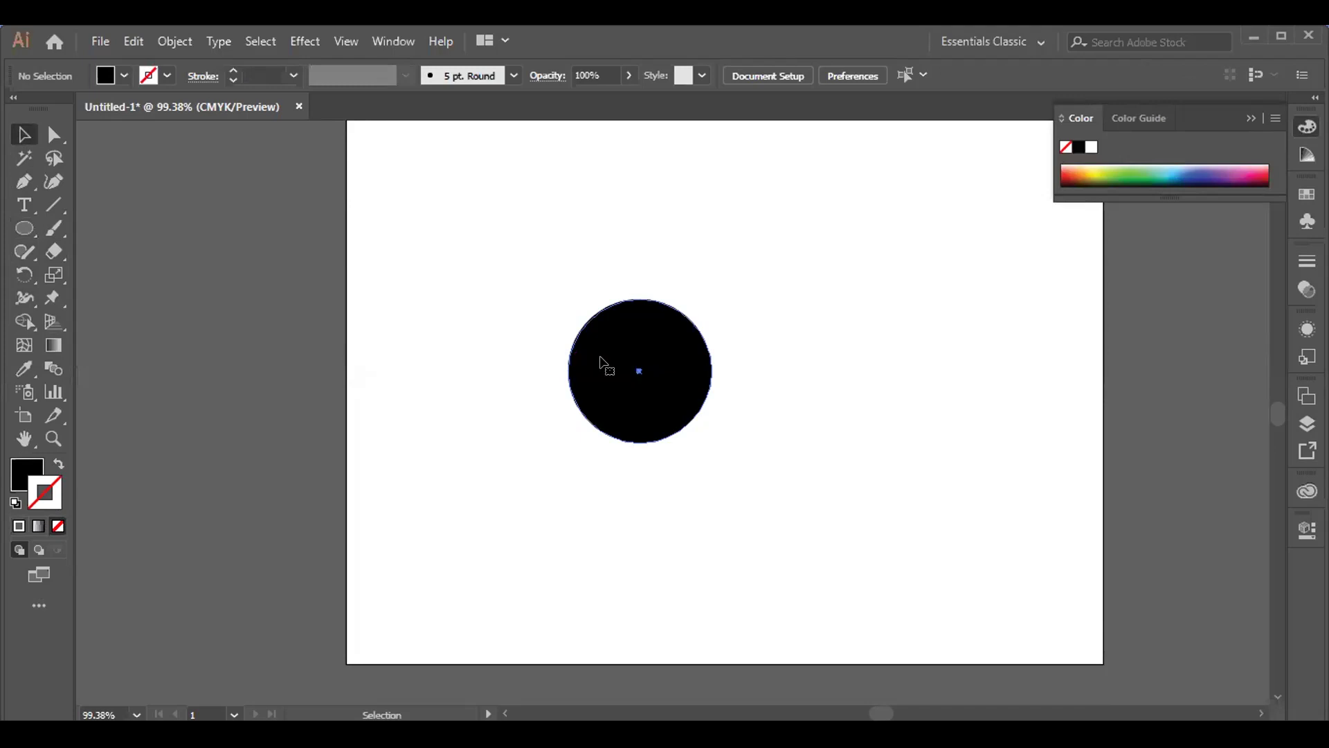
left_click(602, 364)
left_click(13, 471)
double_click(13, 471)
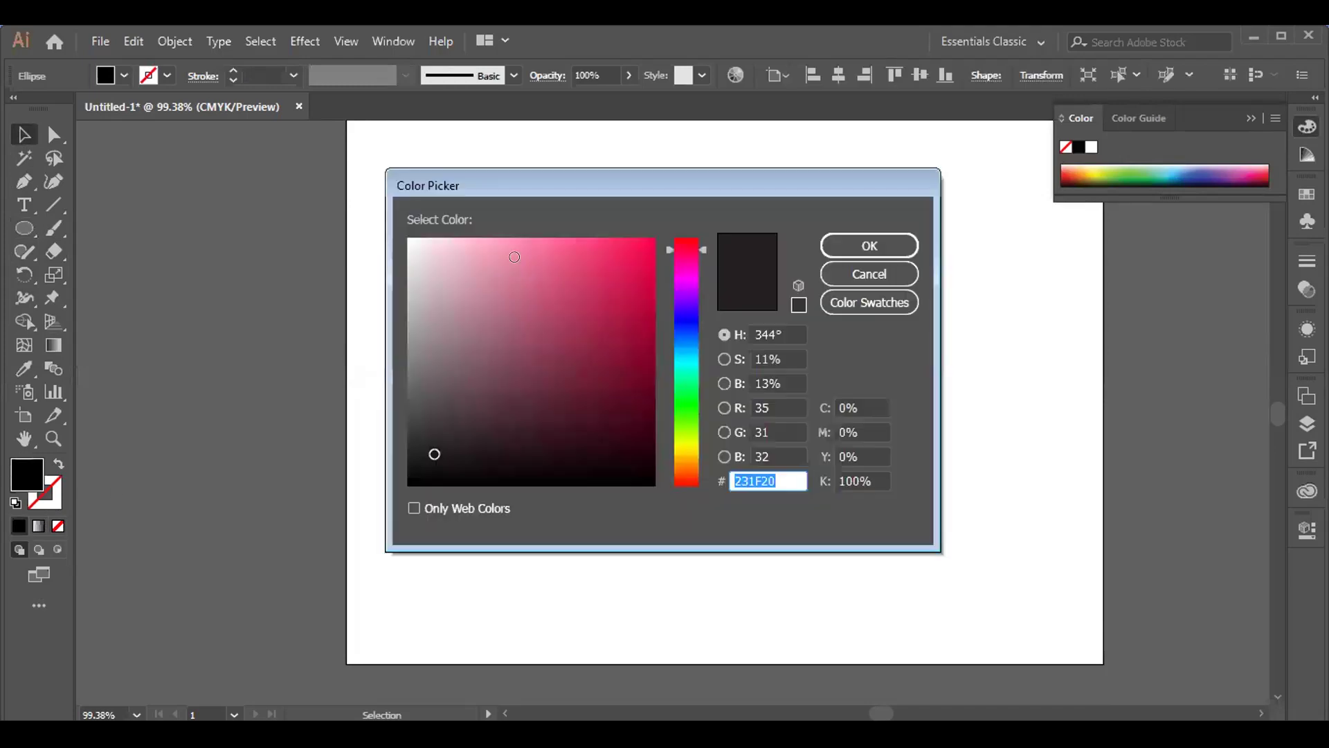
left_click(687, 470)
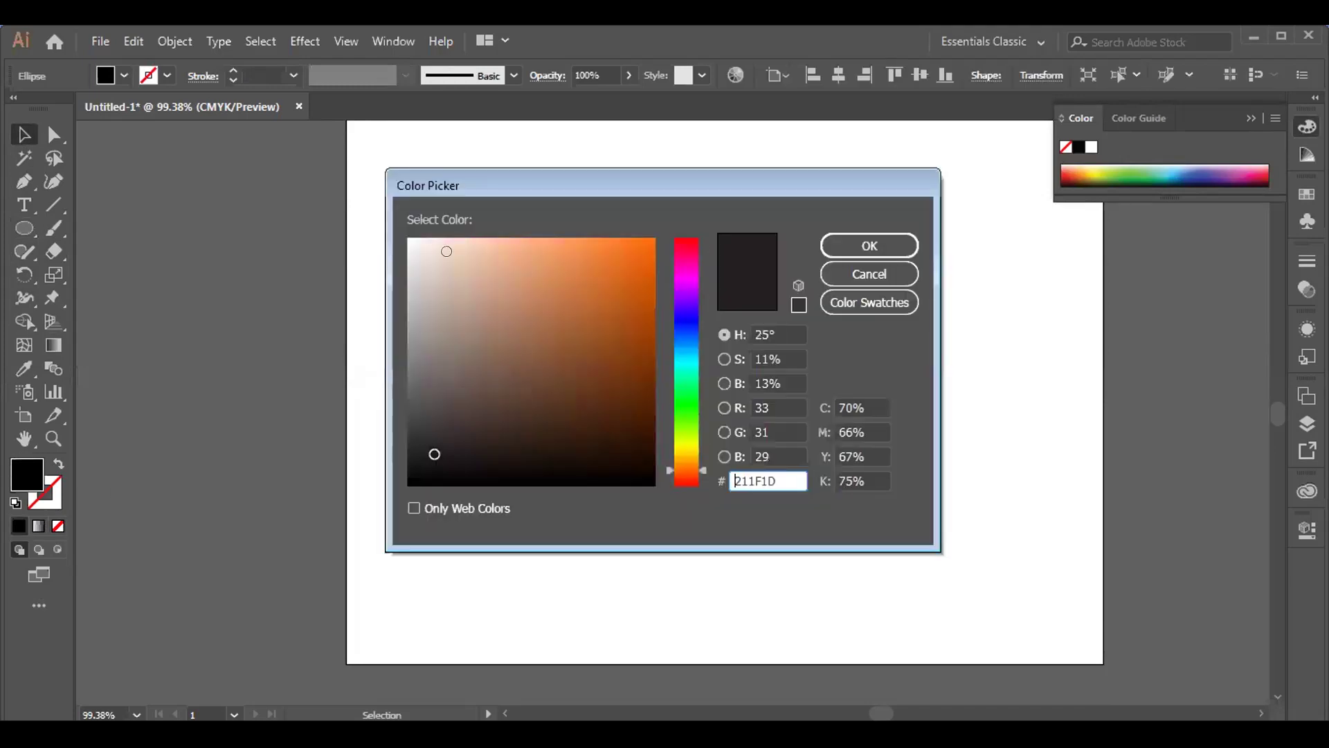
left_click(449, 255)
left_click(845, 248)
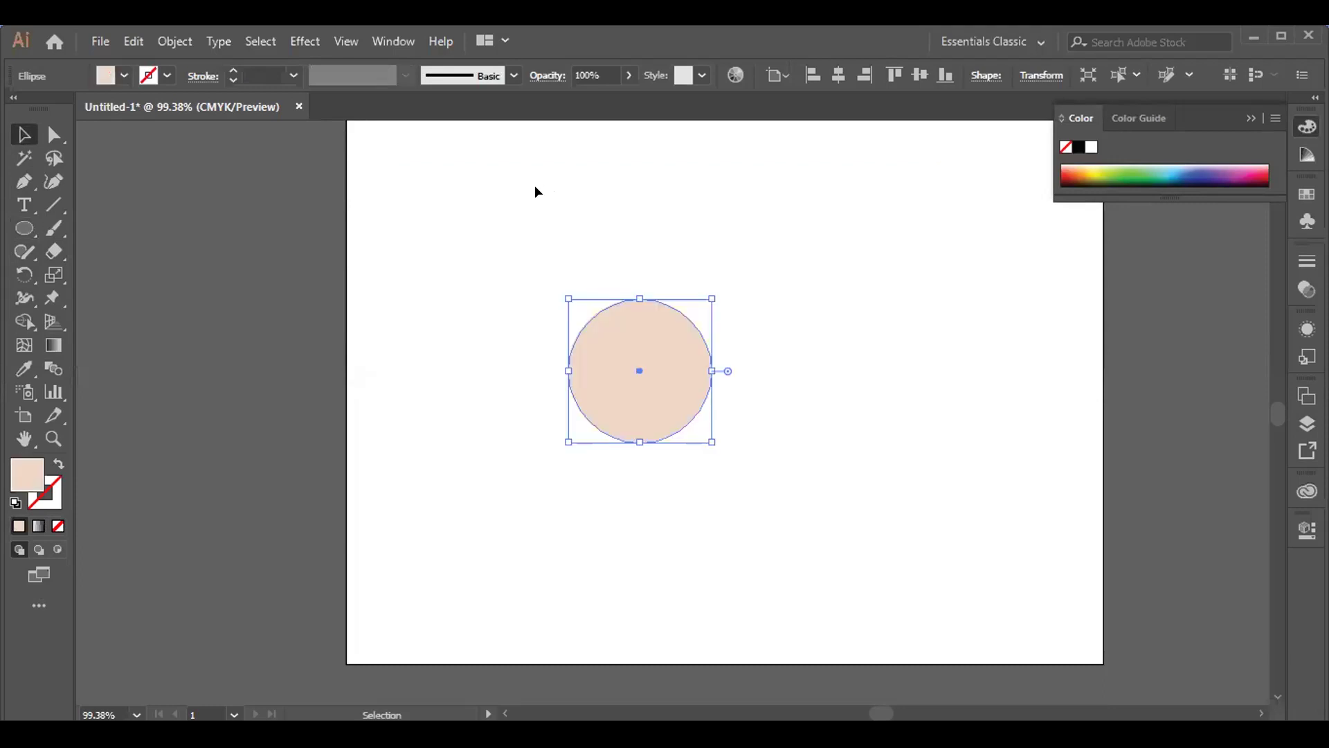
left_click(534, 190)
Step: Draw a narrow vertical ellipse below the circle and nudge it up until it touches the circle's lower edge
left_click(24, 229)
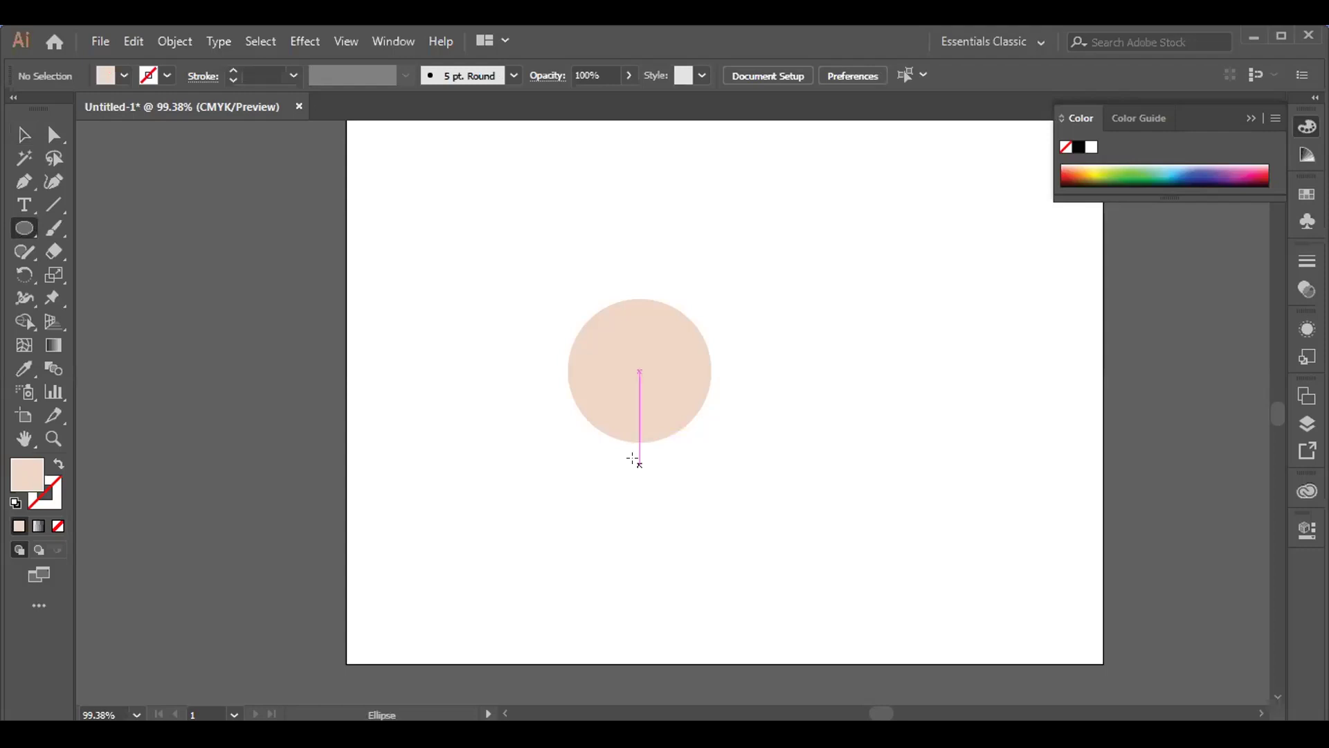
left_click_drag(634, 461, 652, 569)
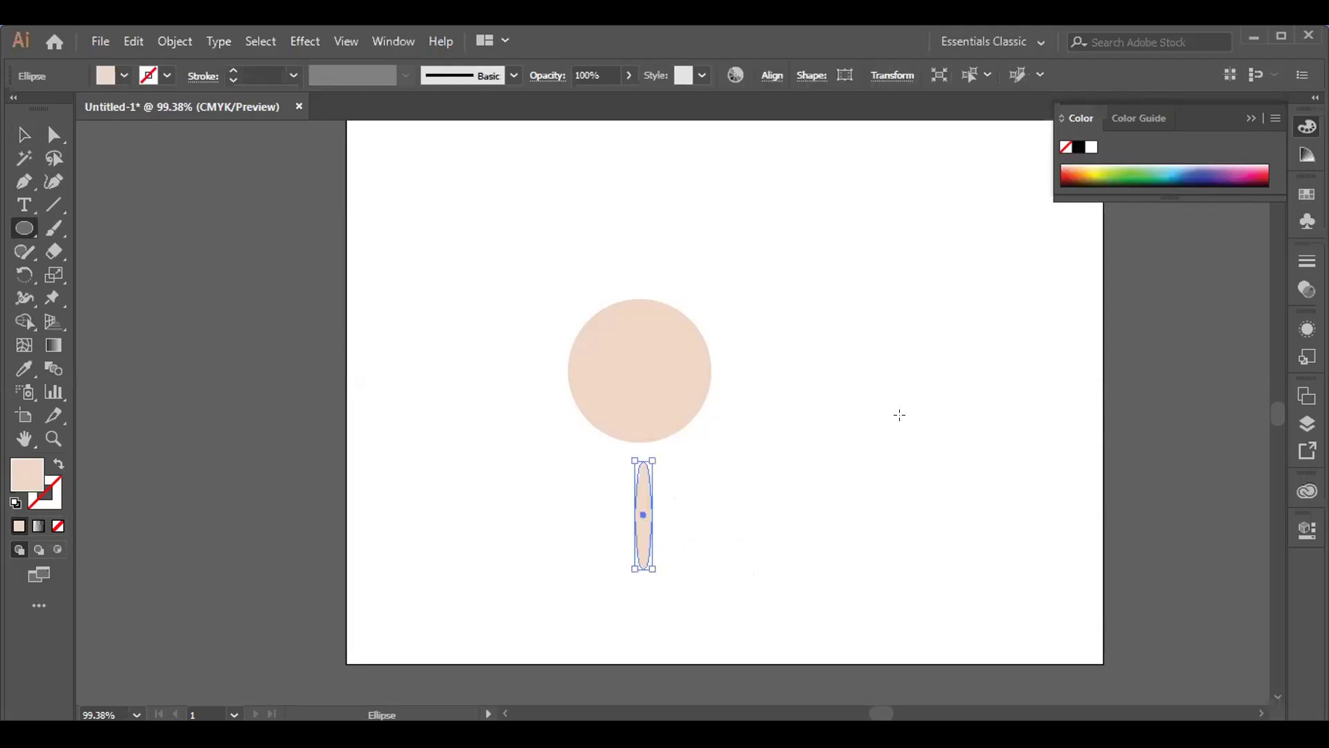
key("Up")
key("Up")
key("Up")
key("Up")
key("Up")
key("Up")
key("Up")
key("Up")
key("Up")
key("Up")
key("Up")
key("Up")
key("Up")
key("Up")
key("Up")
key("Up")
key("Up")
key("Up")
key("Up")
key("Up")
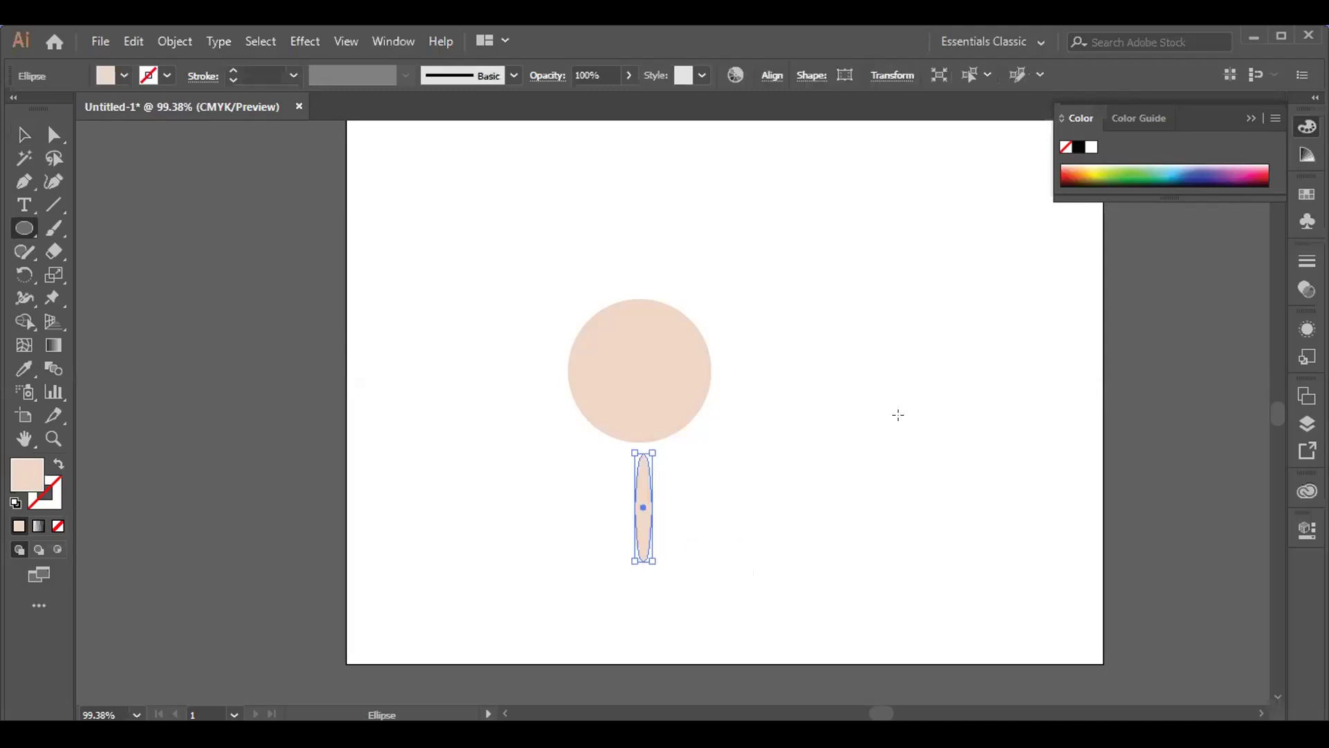
key("Up")
key("Up")
key("Up")
key("Up")
key("Up")
key("Up")
key("Up")
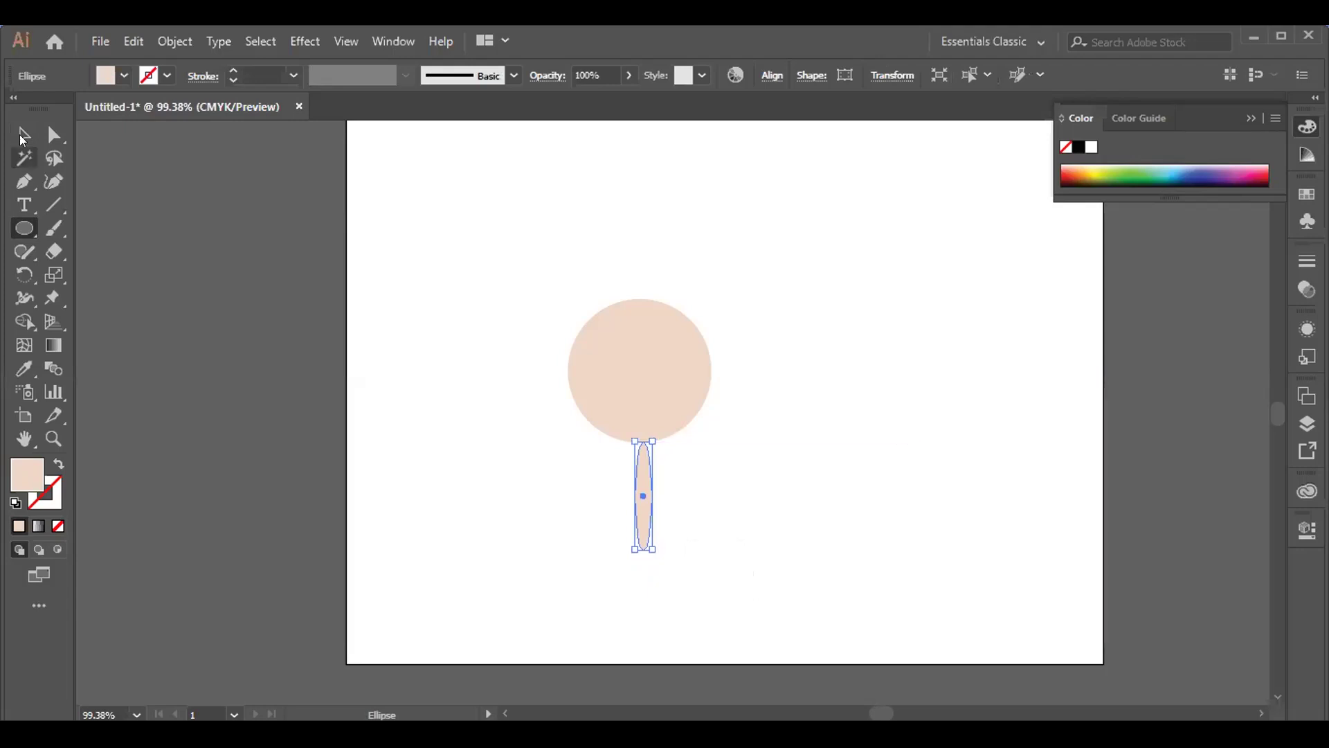
left_click(24, 134)
left_click(454, 239)
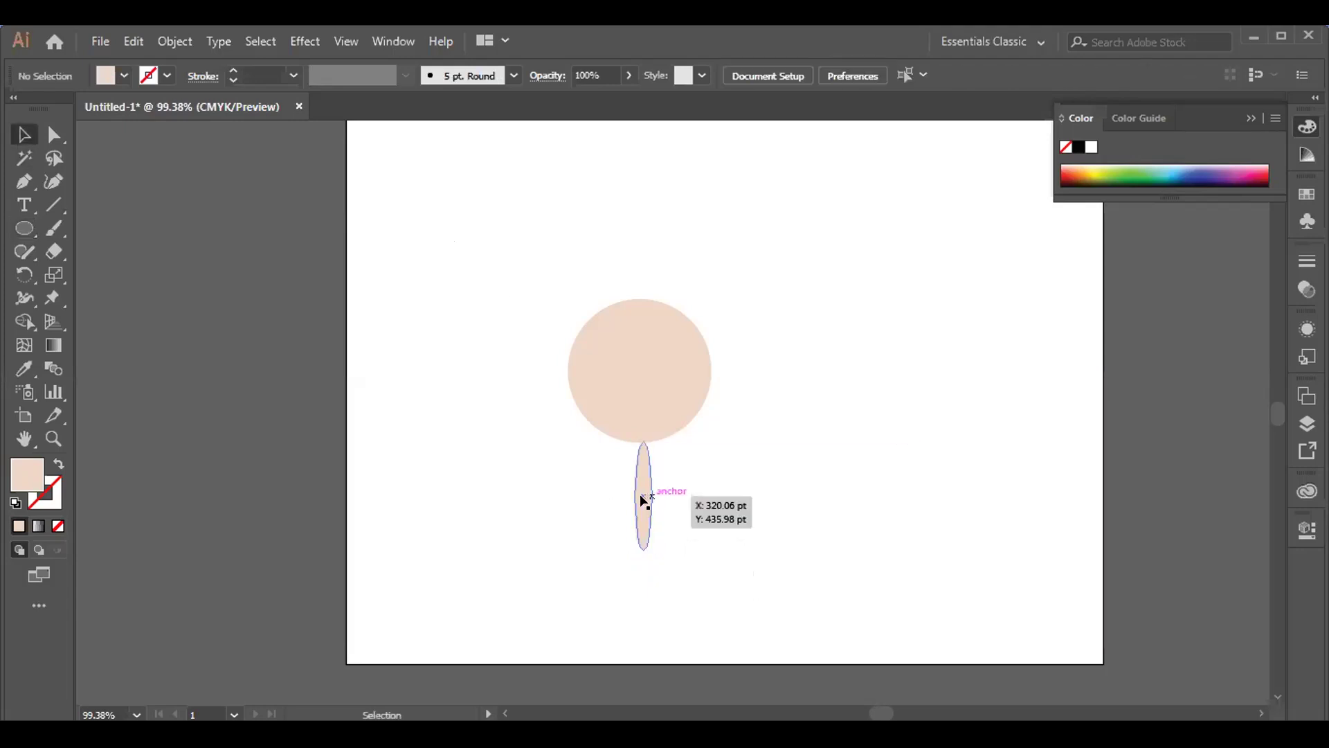
Step: Shift the narrow ellipse slightly down and create a rotated copy of it beside the original, pivoting about the circle's centre
left_click(641, 497)
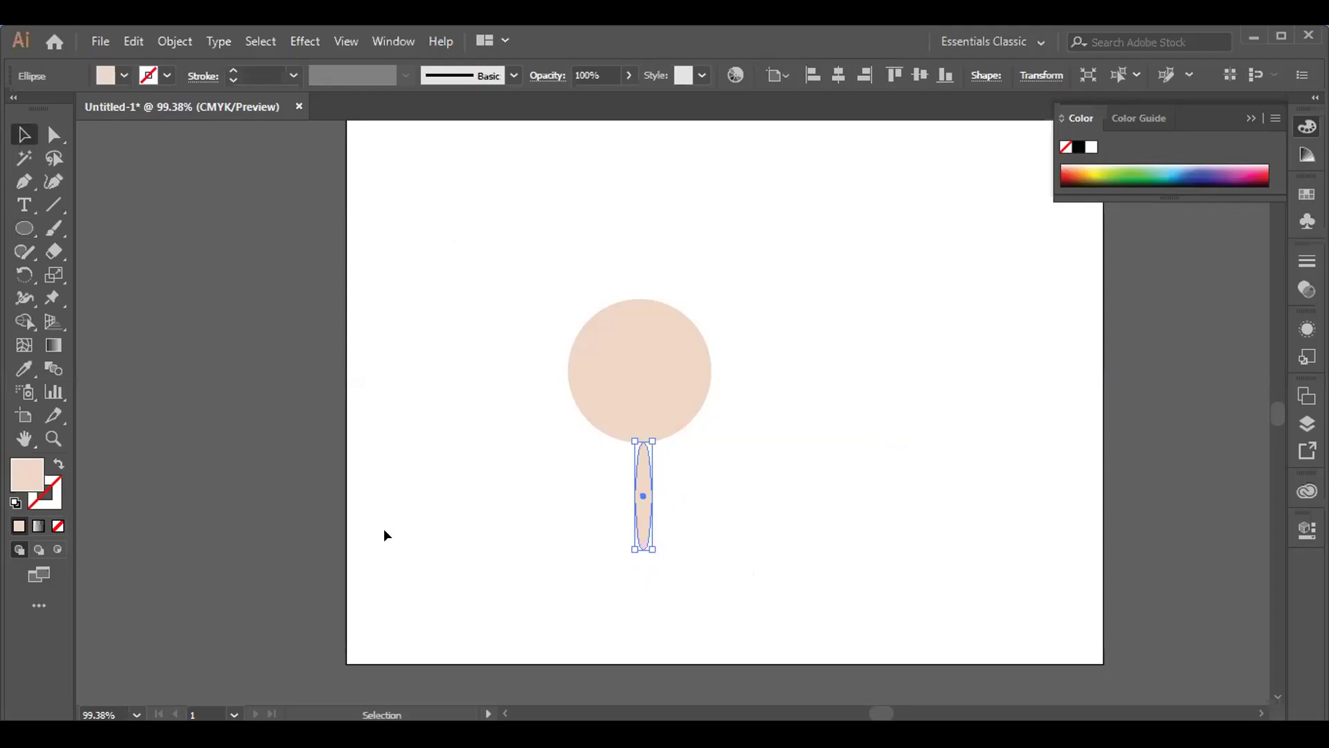
left_click(24, 274)
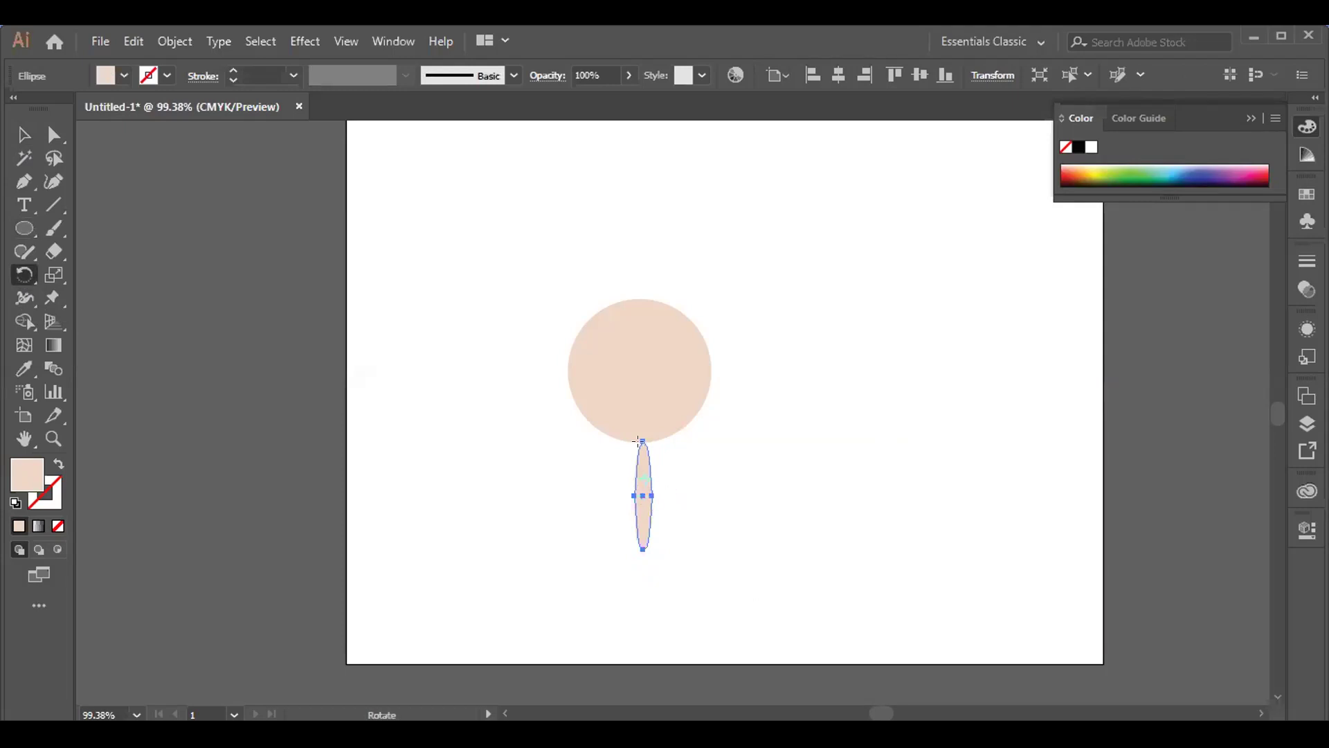
left_click(640, 403)
left_click(637, 369)
left_click(24, 134)
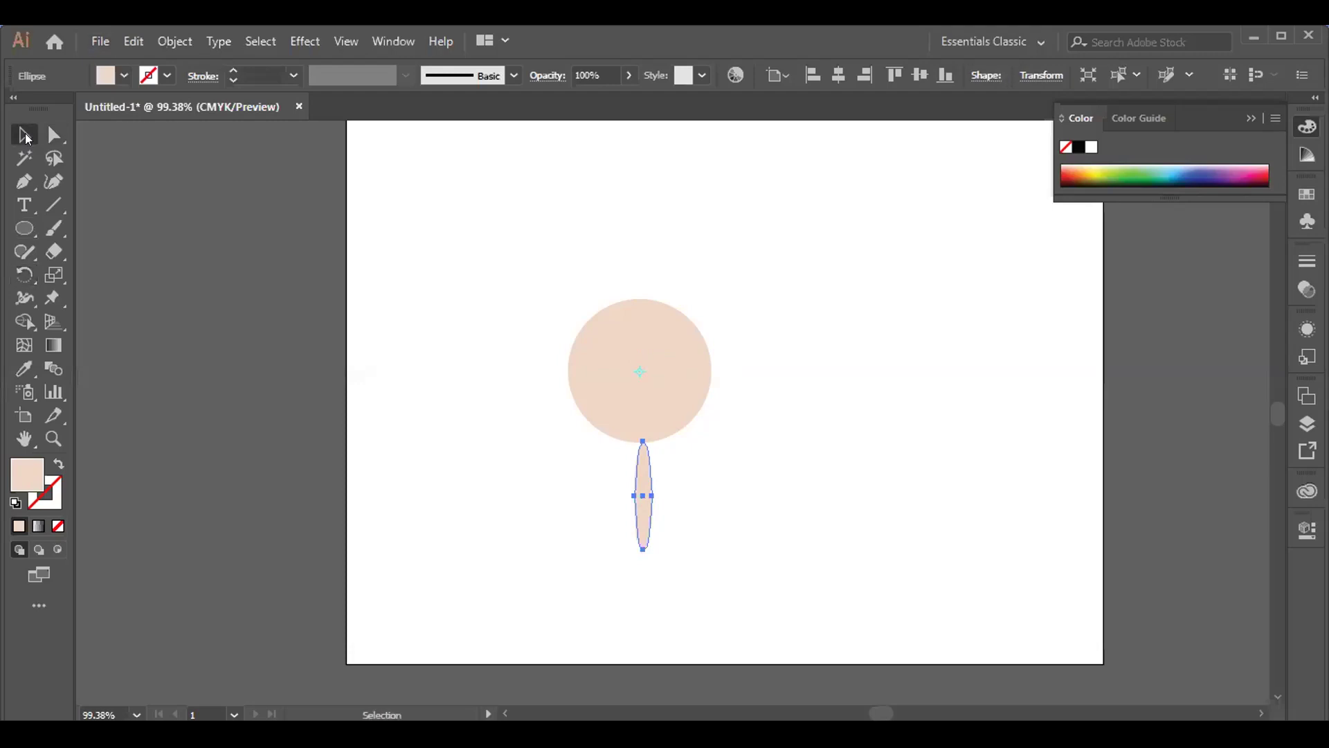
left_click_drag(642, 497, 643, 495)
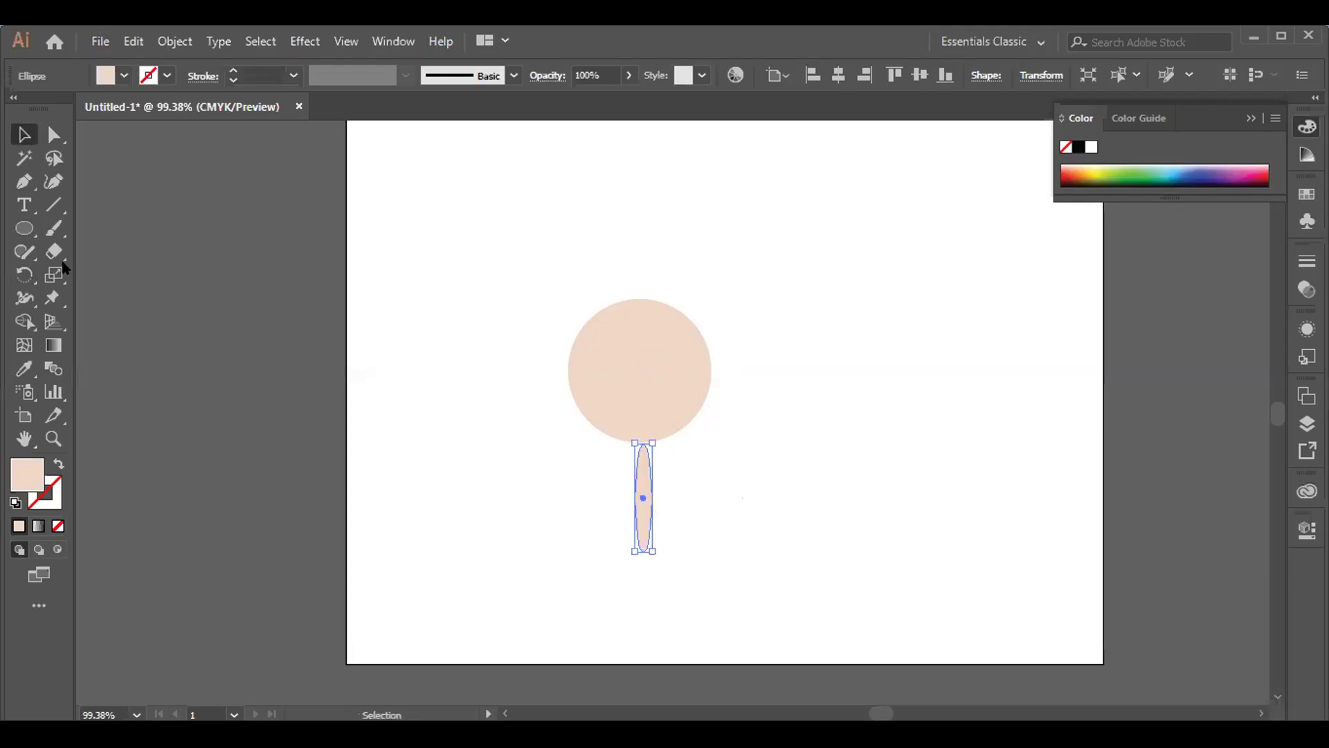
left_click(25, 275)
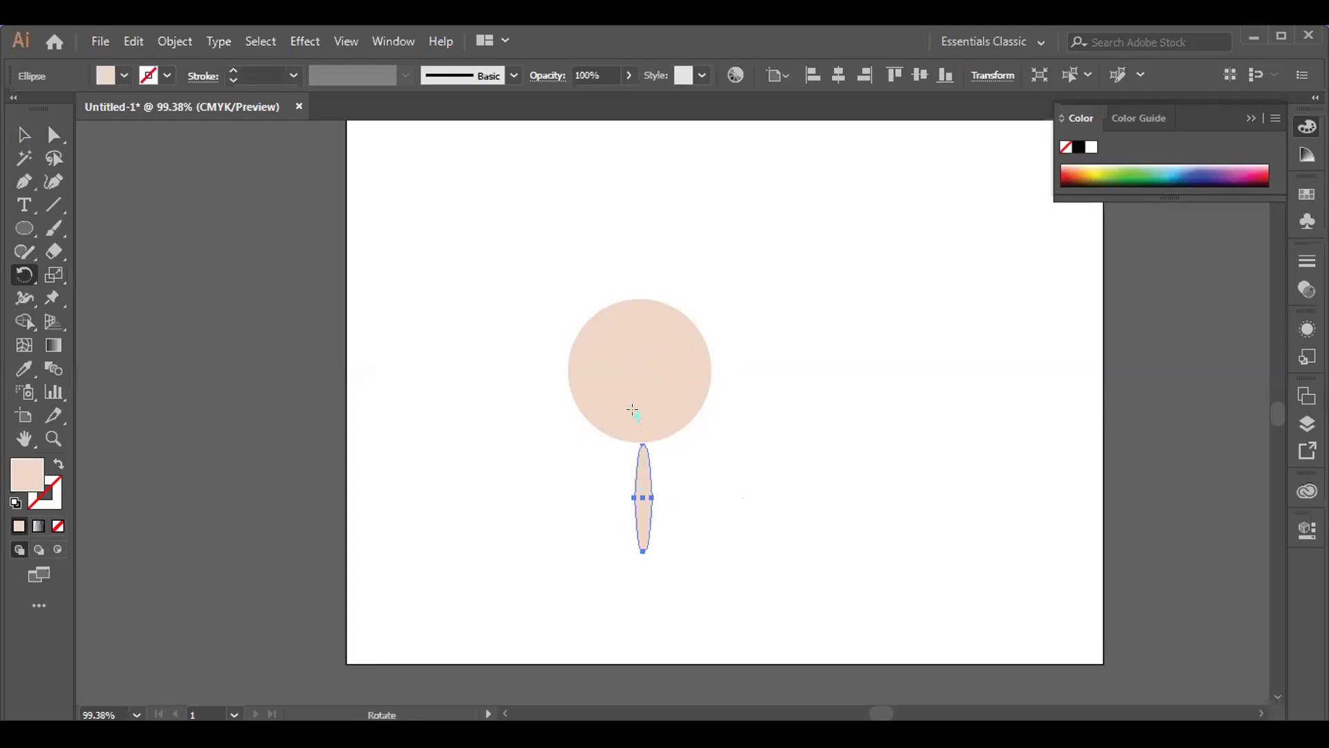
left_click(633, 365)
mouse_move(644, 500)
left_mouse_down()
mouse_move(675, 492)
mouse_move(662, 487)
left_mouse_up()
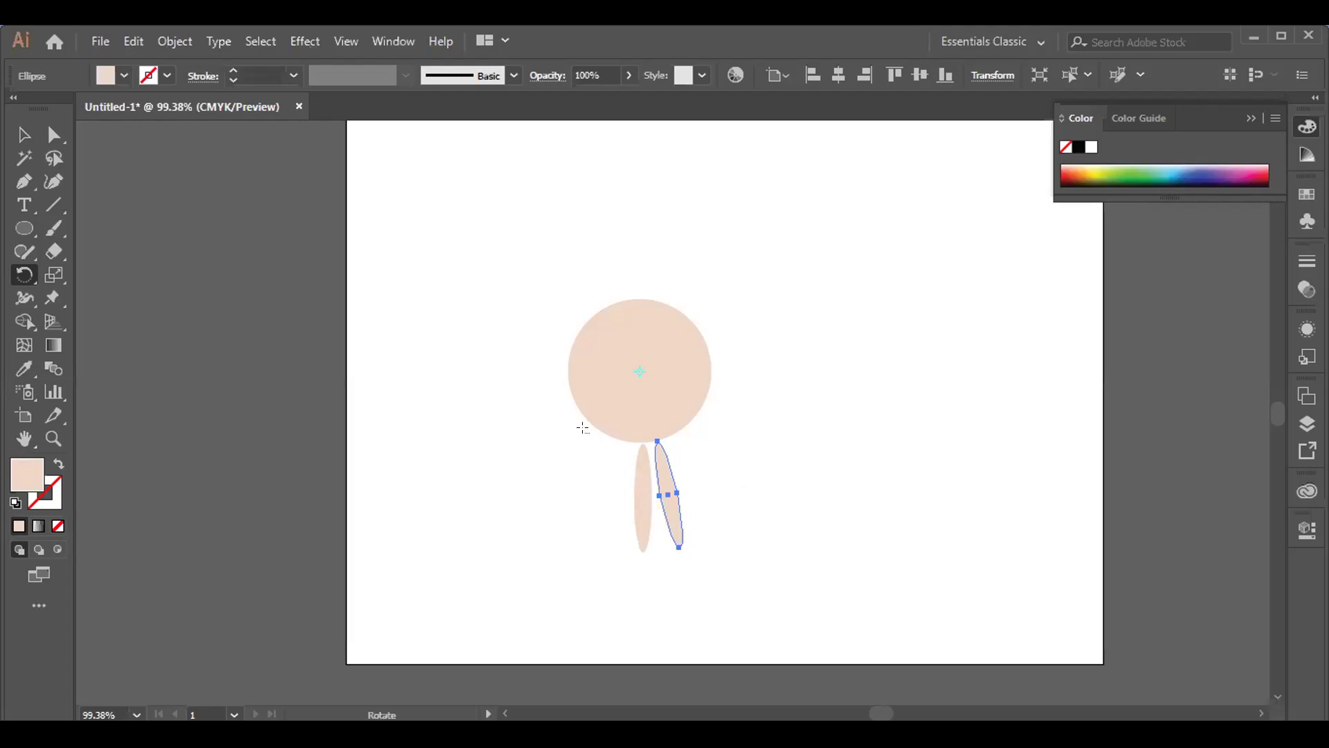
left_click(24, 134)
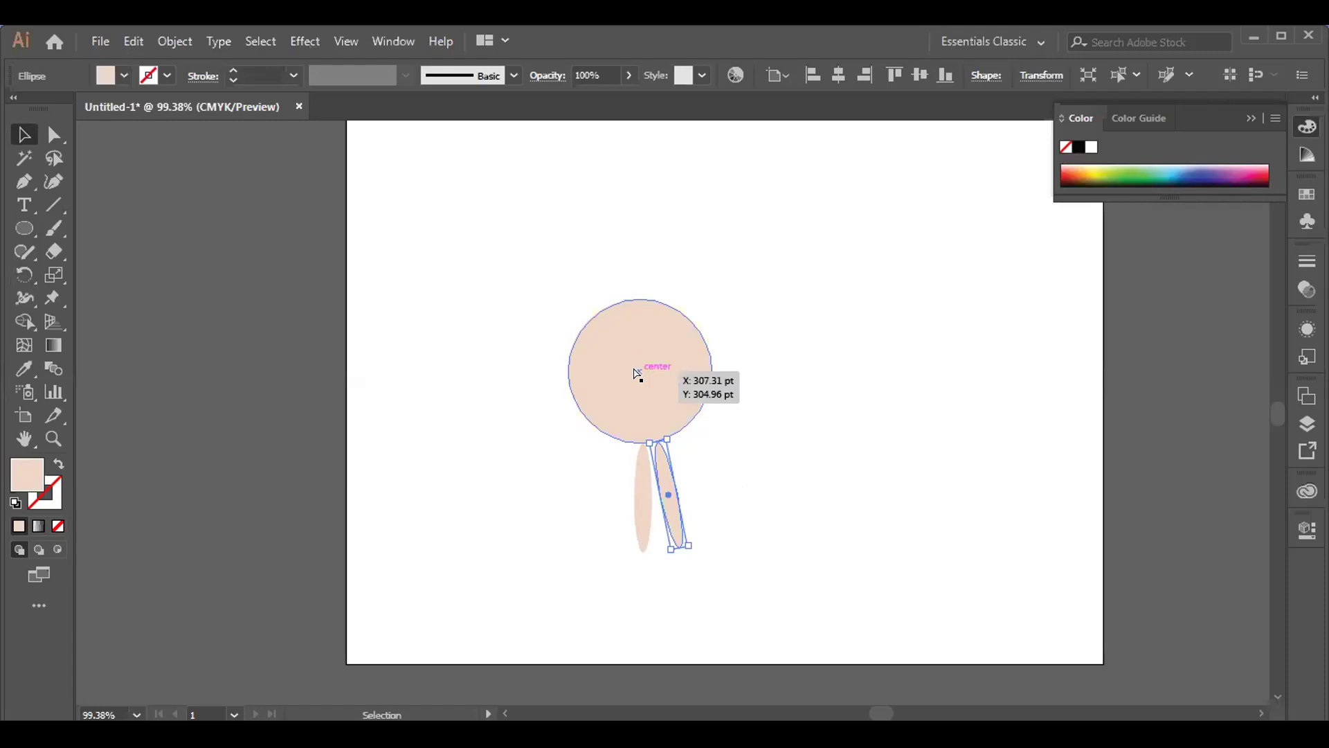
Step: Repeat the rotated copy transformation until the narrow ellipses form a full ring of petals around the circle
key("ctrl+d")
key("ctrl+d")
key("ctrl+d")
key("ctrl+d")
key("ctrl+d")
key("ctrl+d")
key("ctrl+d")
key("ctrl+d")
key("ctrl+d")
key("ctrl+d")
key("ctrl+d")
key("ctrl+d")
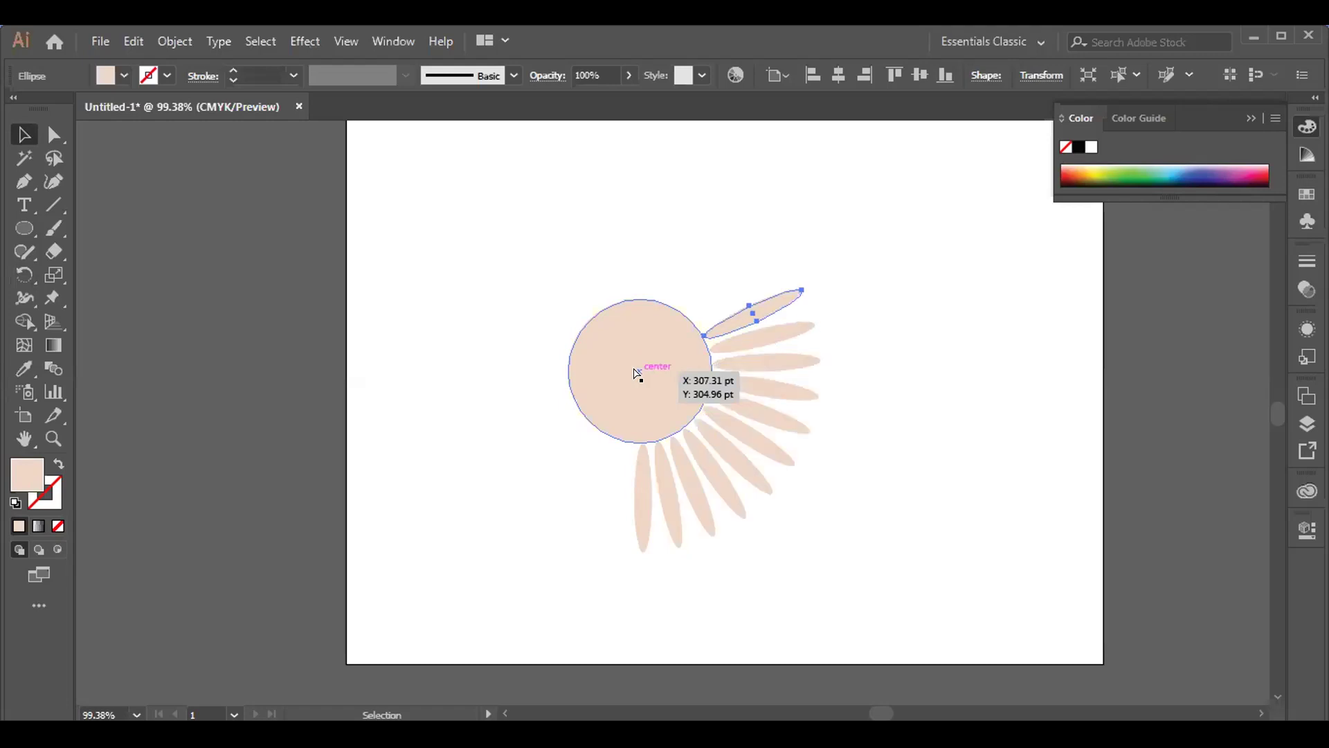
key("ctrl+d")
key("ctrl+d")
key("ctrl+d")
key("ctrl+d")
key("ctrl+d")
key("ctrl+d")
key("ctrl+d")
key("ctrl+d")
key("ctrl+d")
key("ctrl+d")
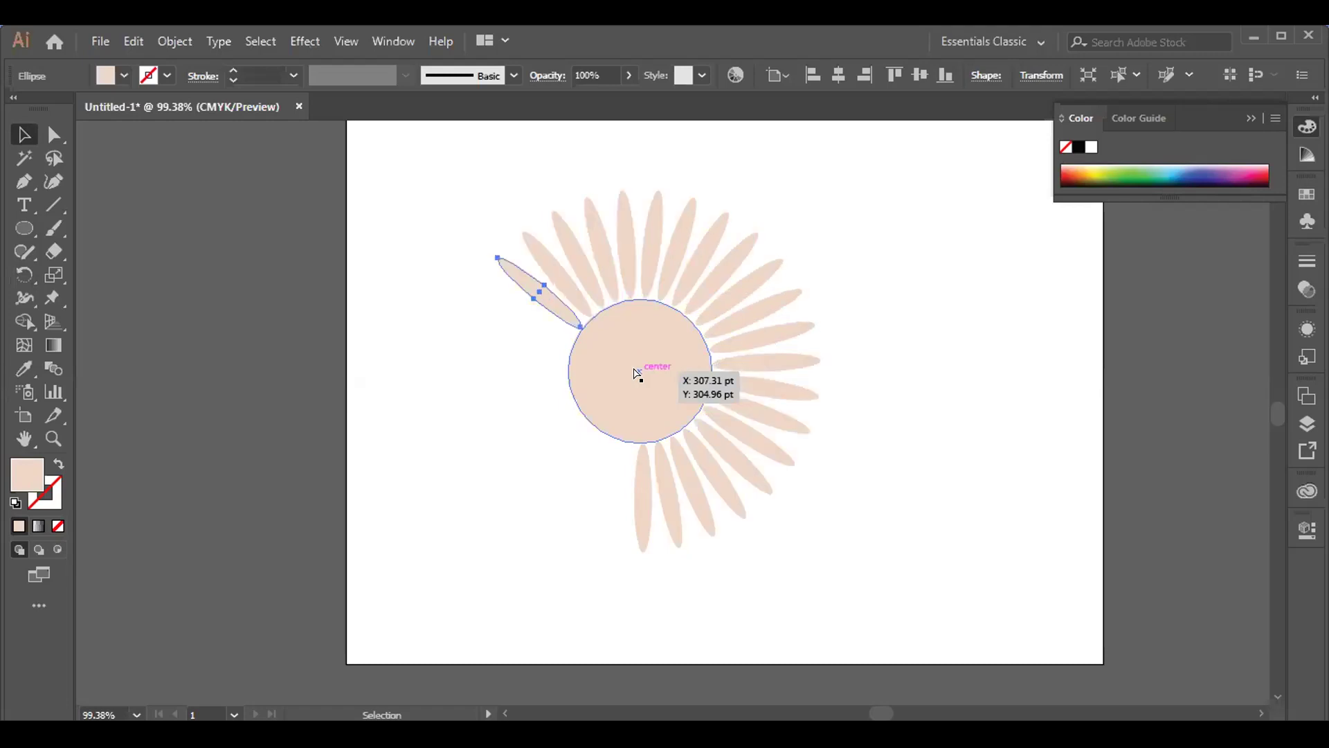
key("ctrl+d")
key("ctrl")
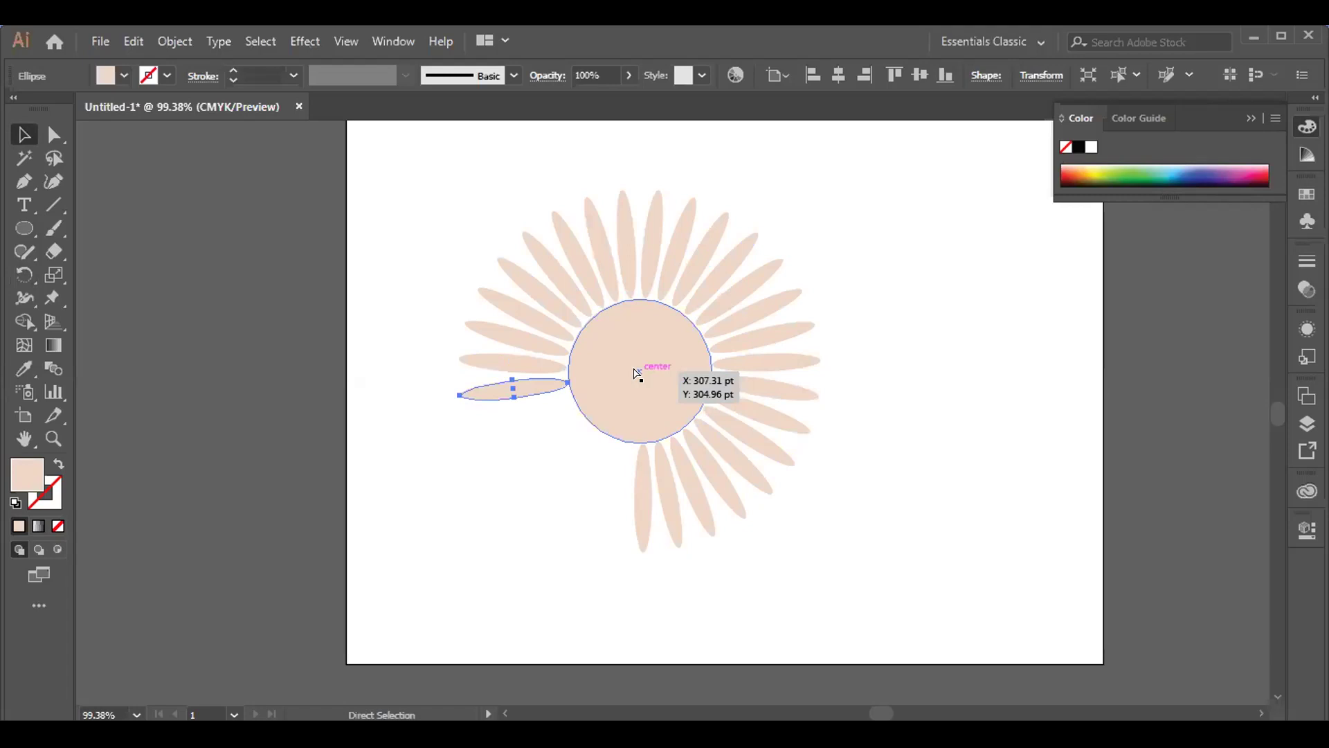
key("ctrl+d")
key("ctrl+d")
key("ctrl+d")
key("ctrl+d")
key("ctrl+d")
key("ctrl+d")
key("ctrl+d")
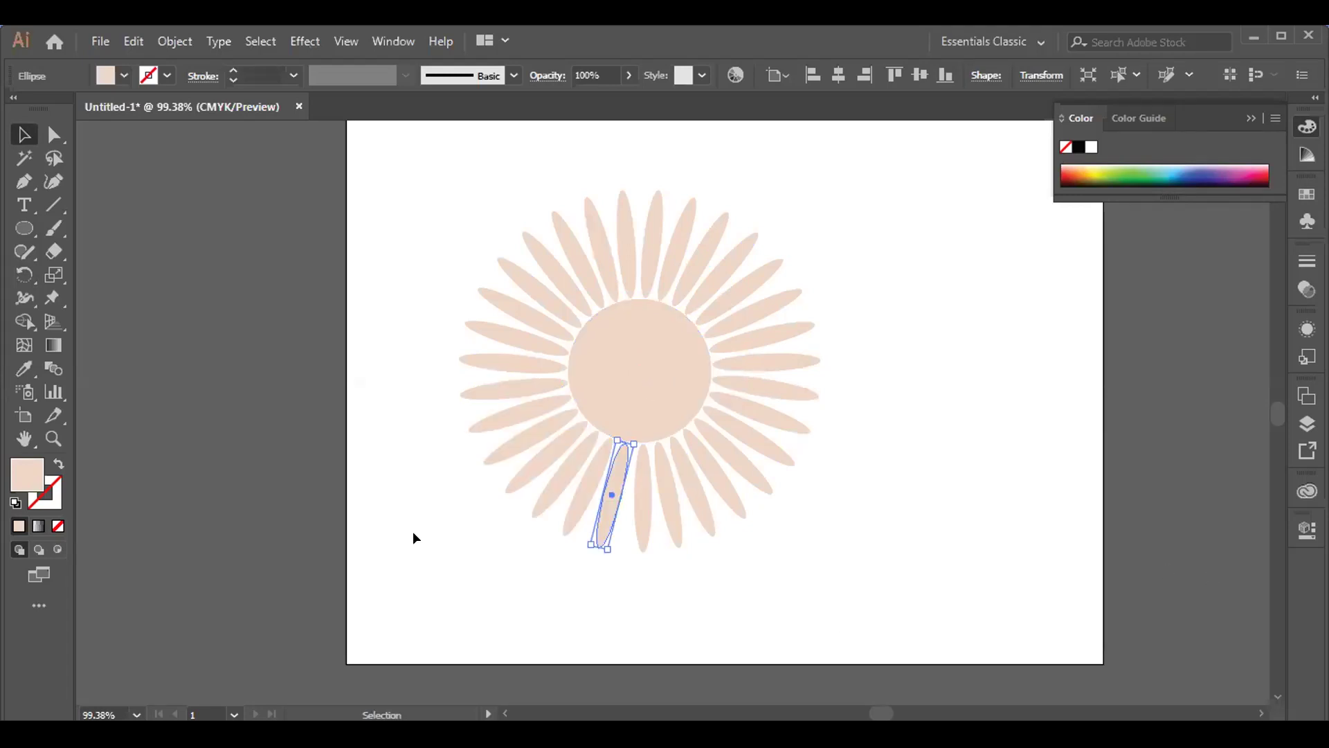
left_click(420, 170)
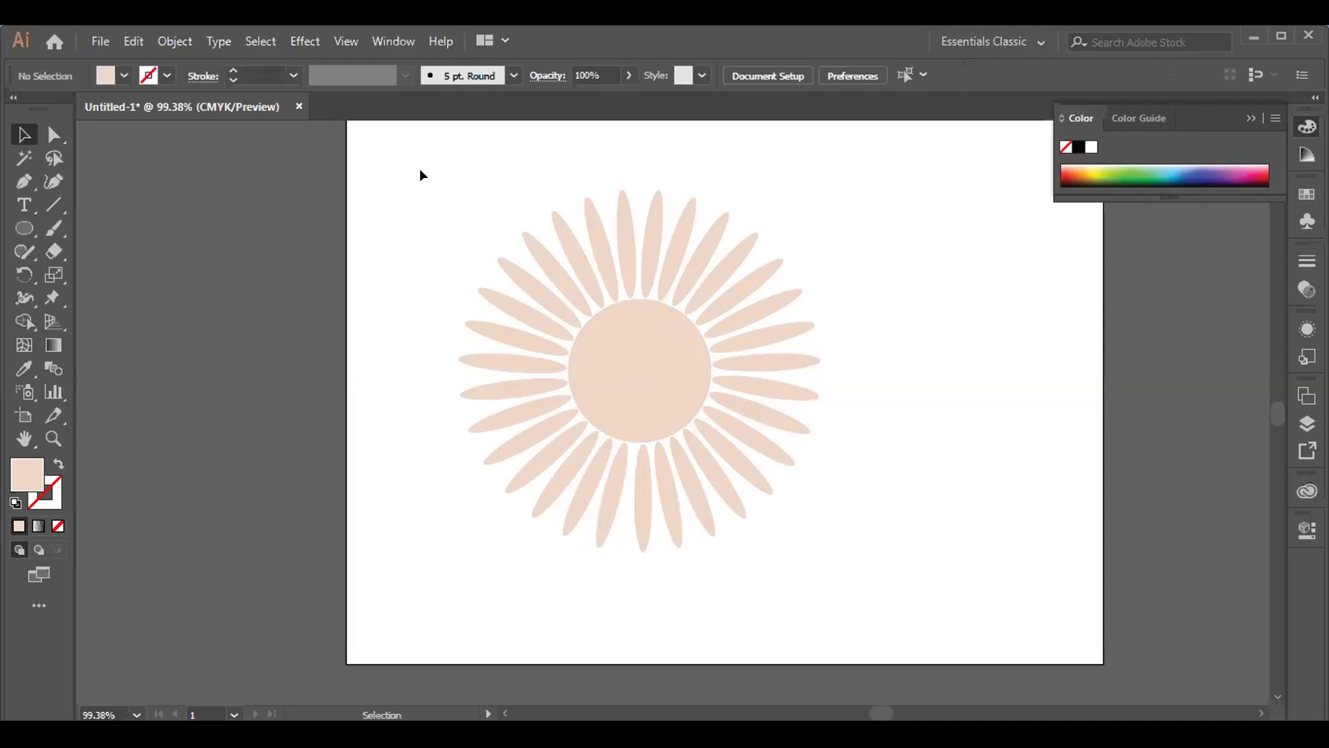
Step: Undo the petal ring and the earlier ellipse adjustments, back to the circle with a single narrow ellipse set apart below it
left_click(672, 364)
scroll(910, 430, "down", 1)
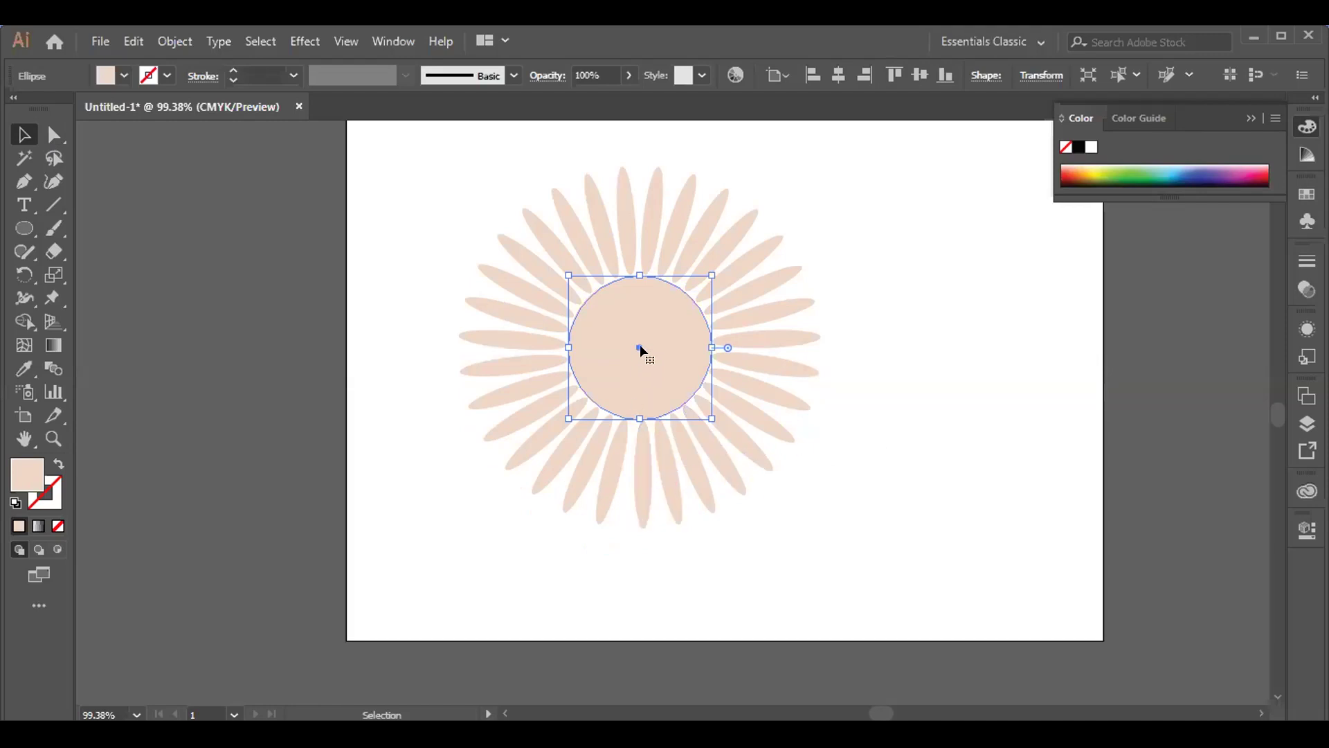
left_click_drag(640, 343, 640, 343)
key("ctrl+z")
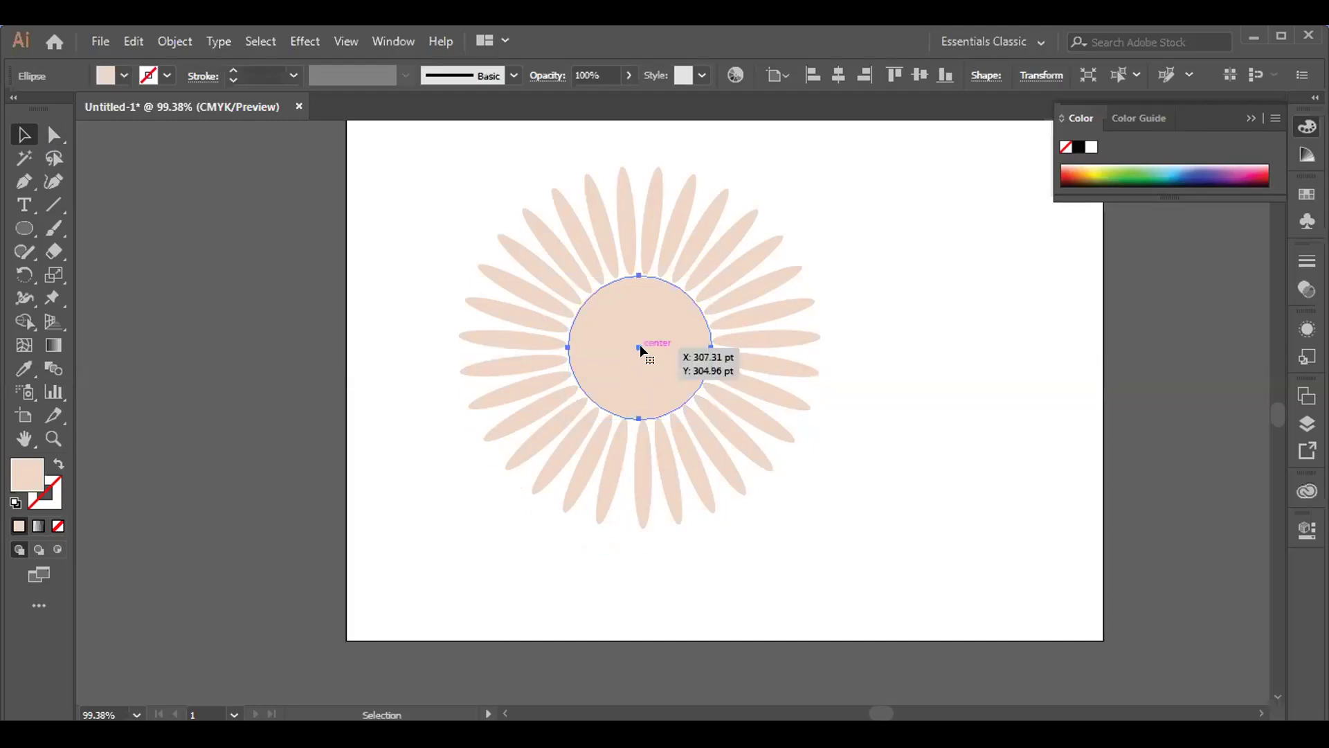
key("ctrl+z")
key("ctrl+z")
key("ctrl+z")
key("ctrl+z")
key("ctrl+z")
key("ctrl+z")
key("ctrl+z")
key("ctrl+z")
key("ctrl+z")
key("ctrl+z")
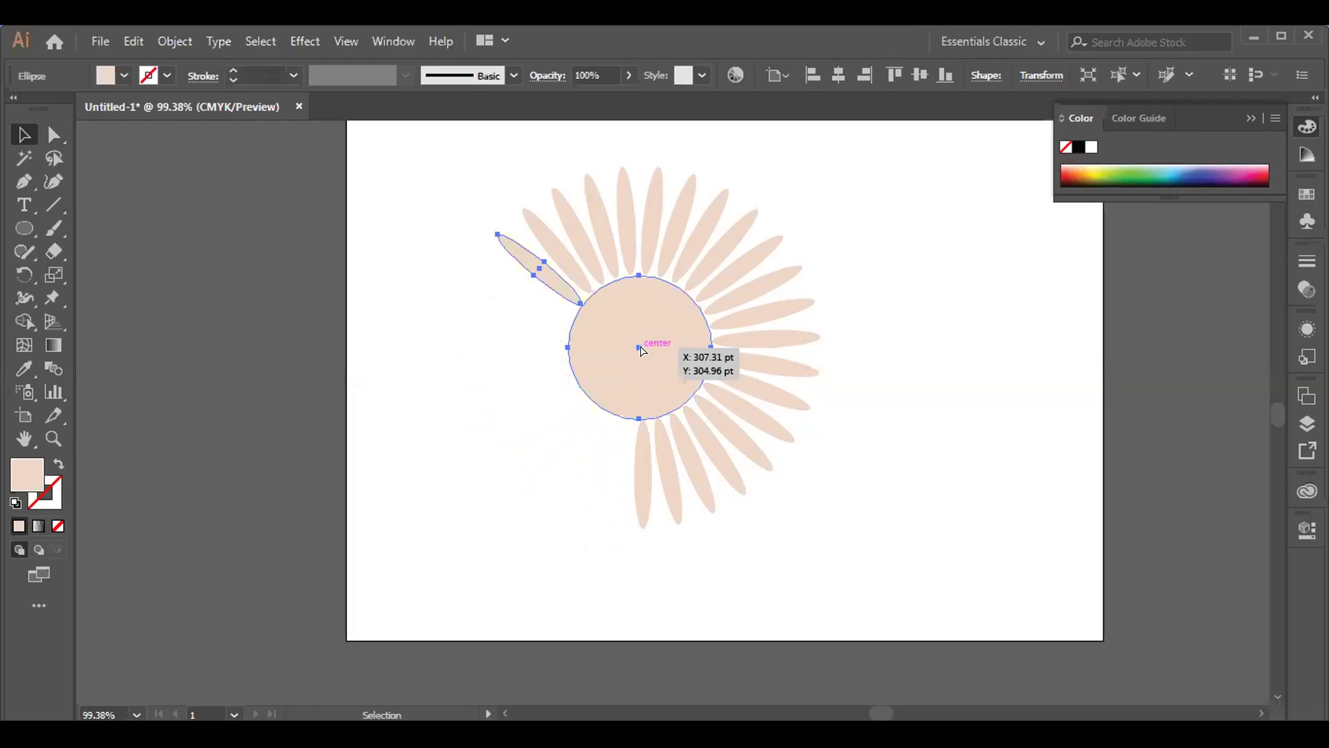
key("ctrl+z")
key("ctrl+z")
key("ctrl+z")
key("ctrl+z")
key("ctrl+z")
key("ctrl+z")
key("ctrl+z")
key("ctrl+z")
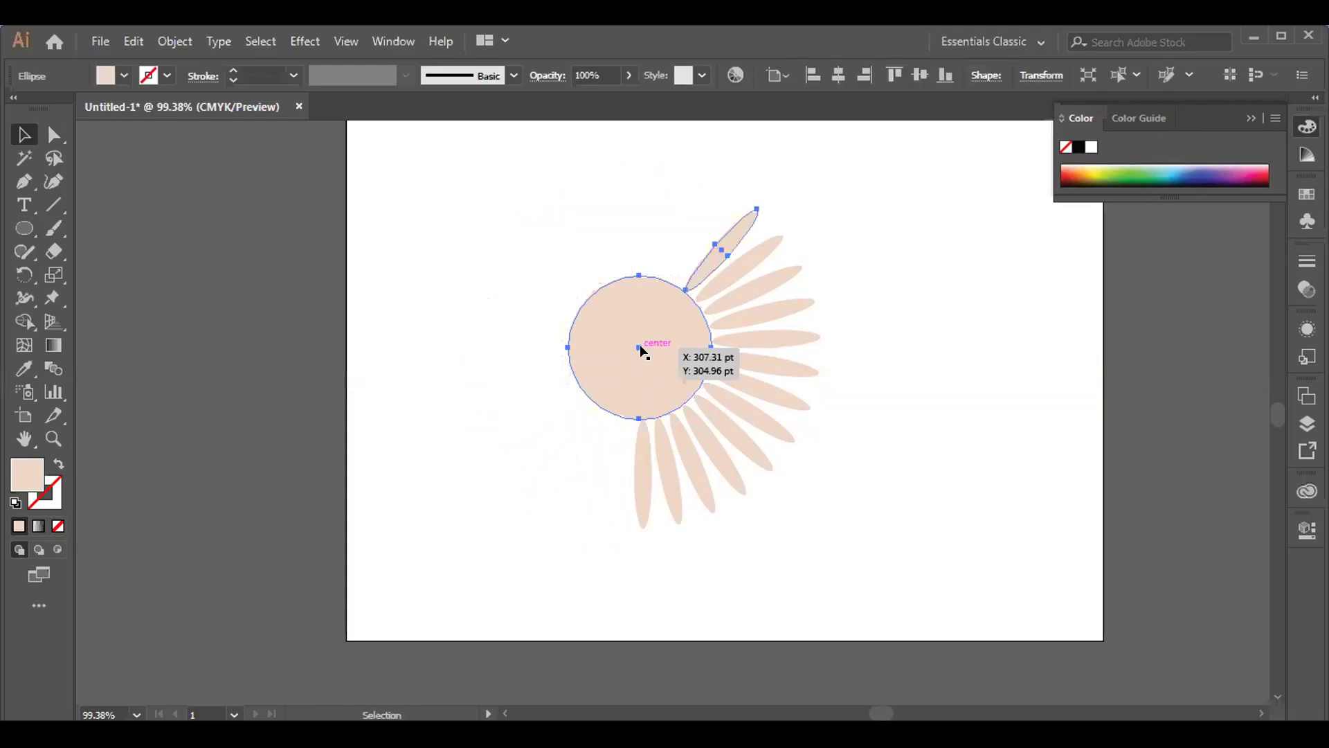
key("ctrl+z")
key("ctrl+z")
key("ctrl+z")
key("ctrl+z")
key("ctrl+z")
key("ctrl+z")
key("ctrl+z")
key("ctrl+z")
key("ctrl+z")
key("ctrl+z")
key("ctrl+z")
key("ctrl+z")
key("ctrl+z")
key("ctrl+z")
left_click(897, 441)
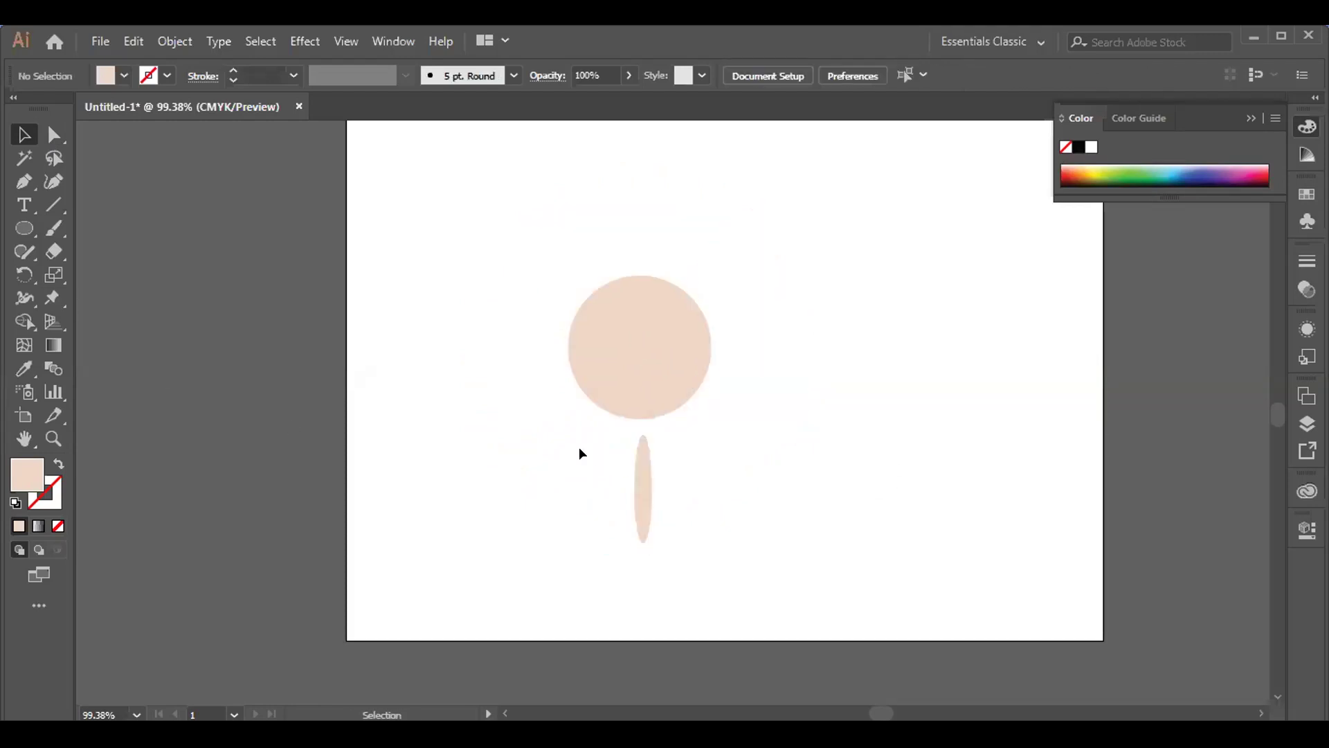
Step: Nudge the narrow ellipse straight up until its upper tip meets the circle's lower edge
left_click(643, 485)
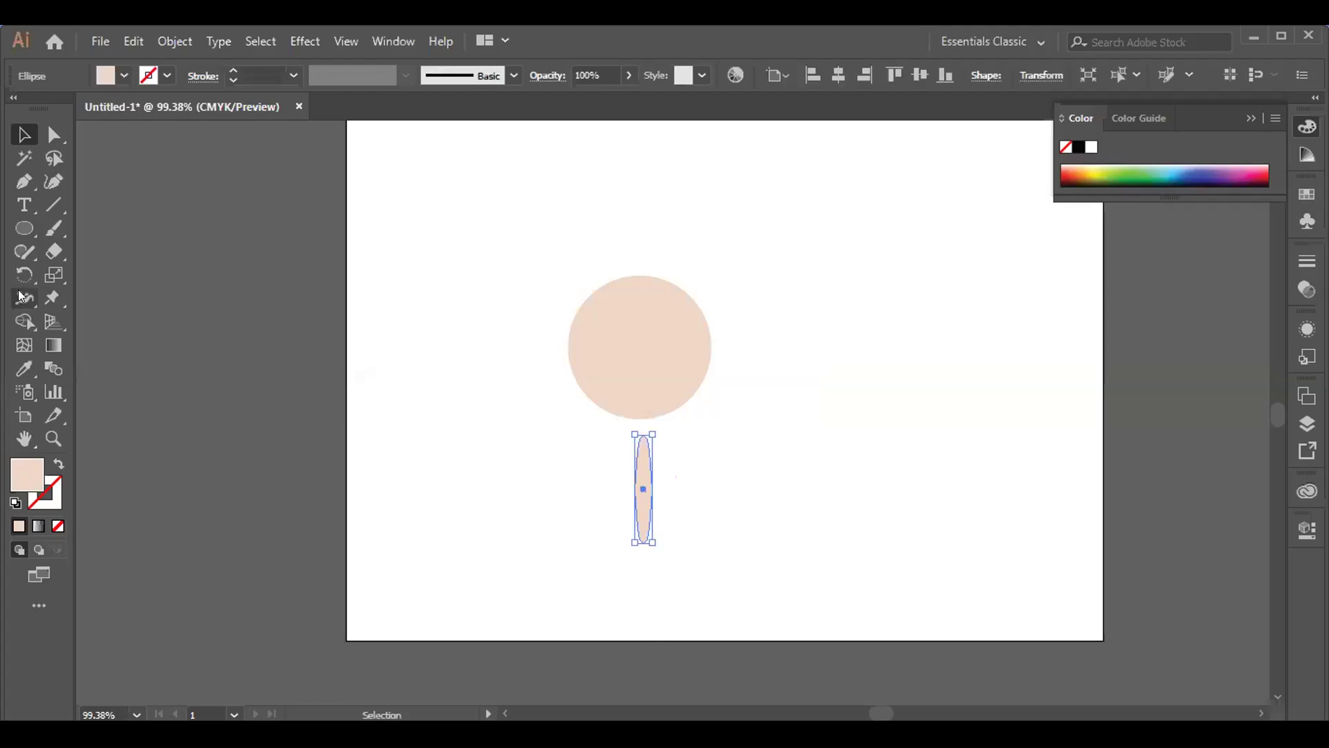
key("Up")
key("Up")
key("Up")
key("Up")
key("Up")
key("Up")
key("Up")
key("Up")
key("Up")
key("Up")
key("Up")
key("Up")
key("Up")
key("Up")
key("Up")
key("Up")
key("Up")
key("Up")
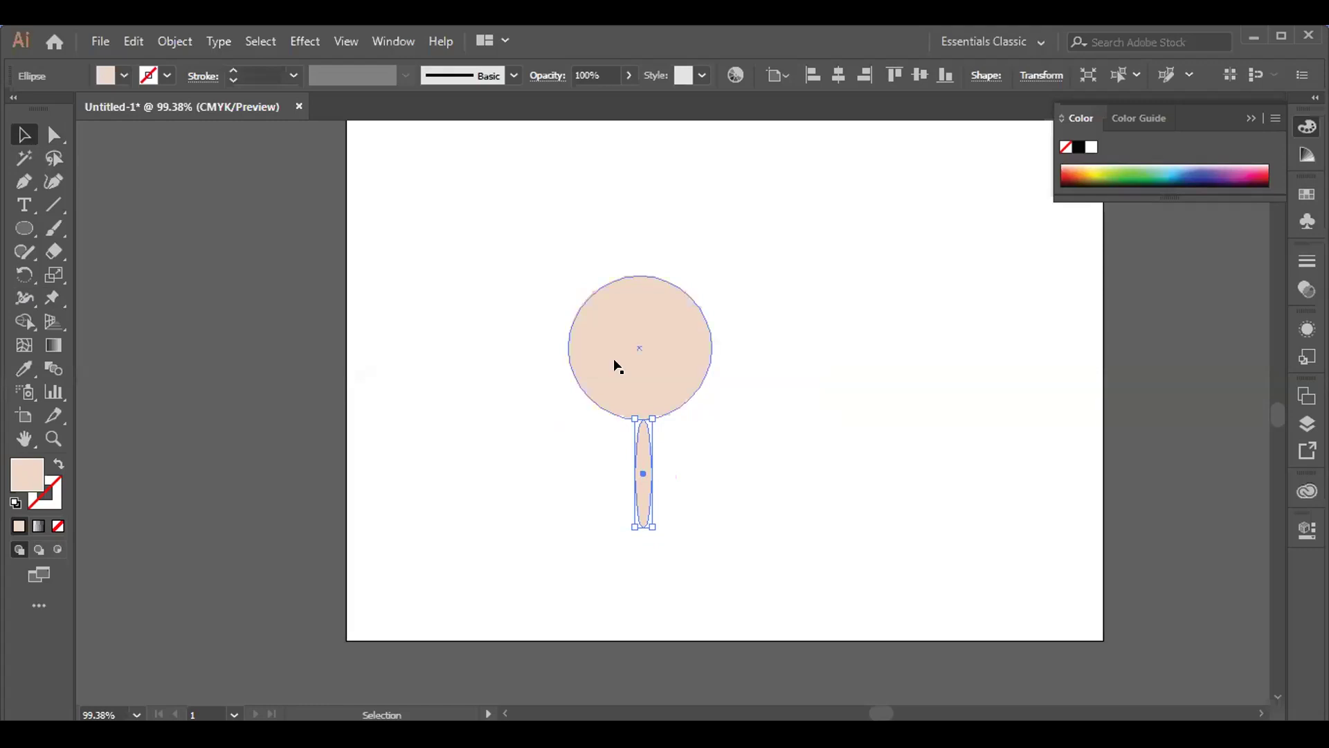
left_click(748, 437)
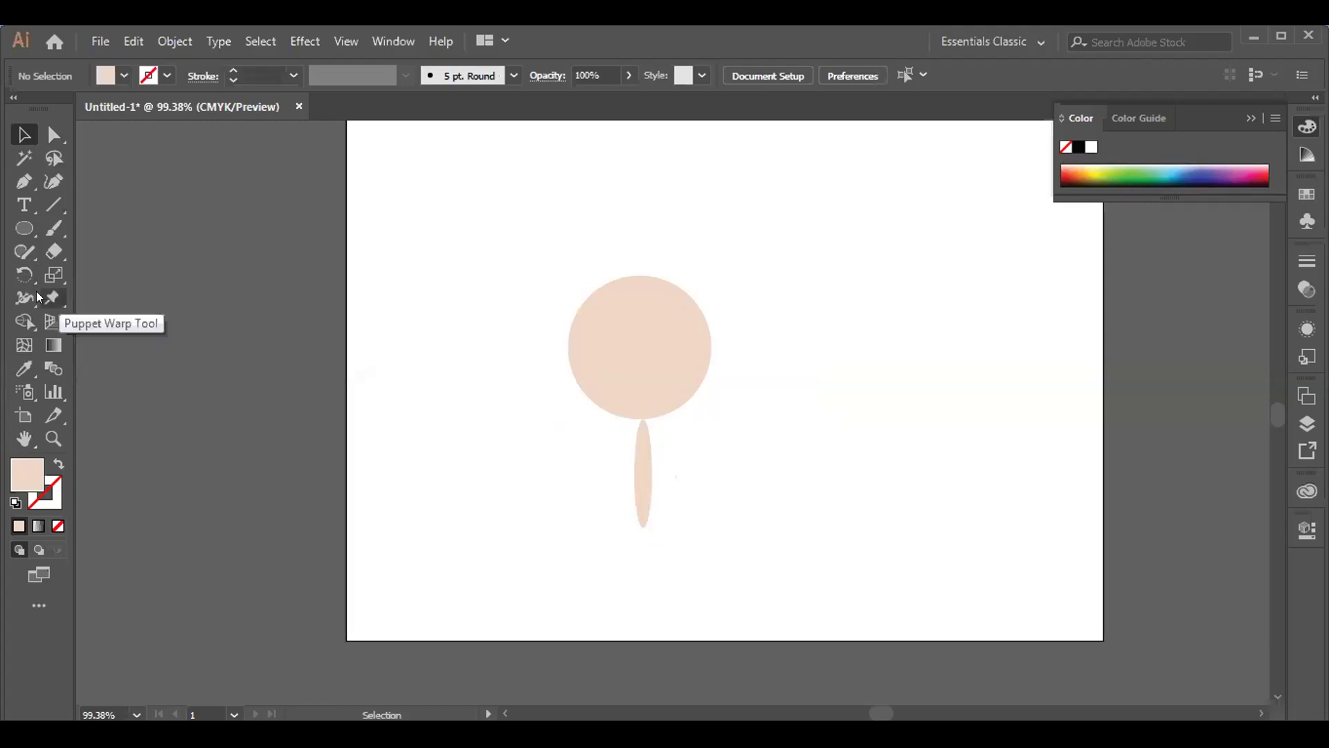
Step: Create a rotated copy of the narrow ellipse just beside the original, pivoting about the centre of the peach circle
left_click(25, 273)
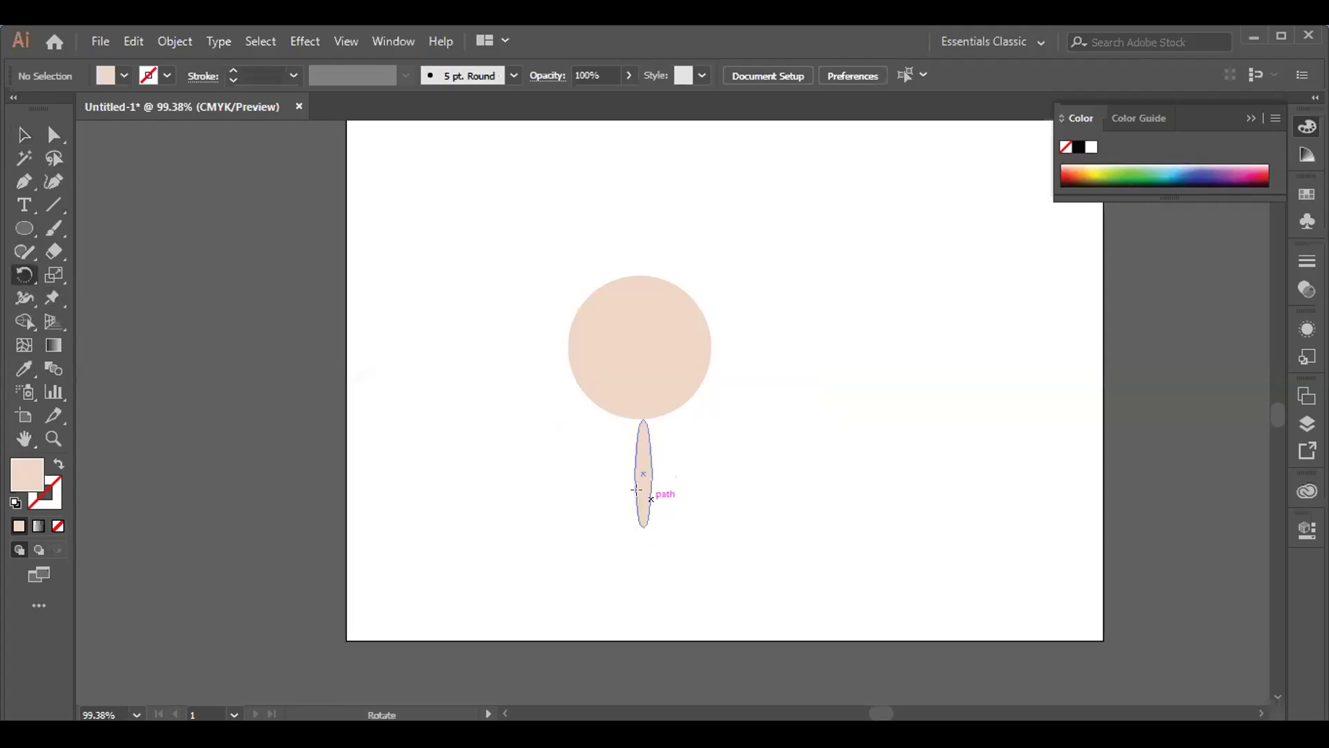
left_click(25, 136)
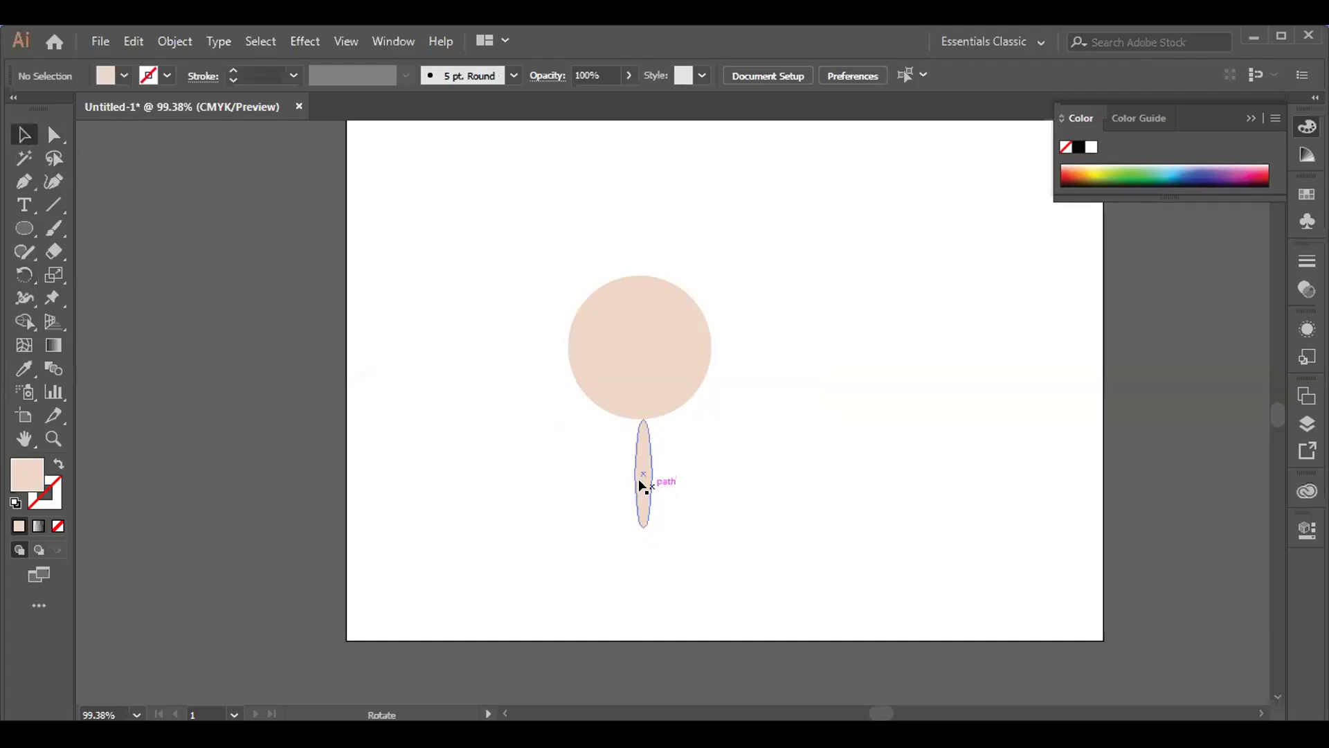
left_click(641, 501)
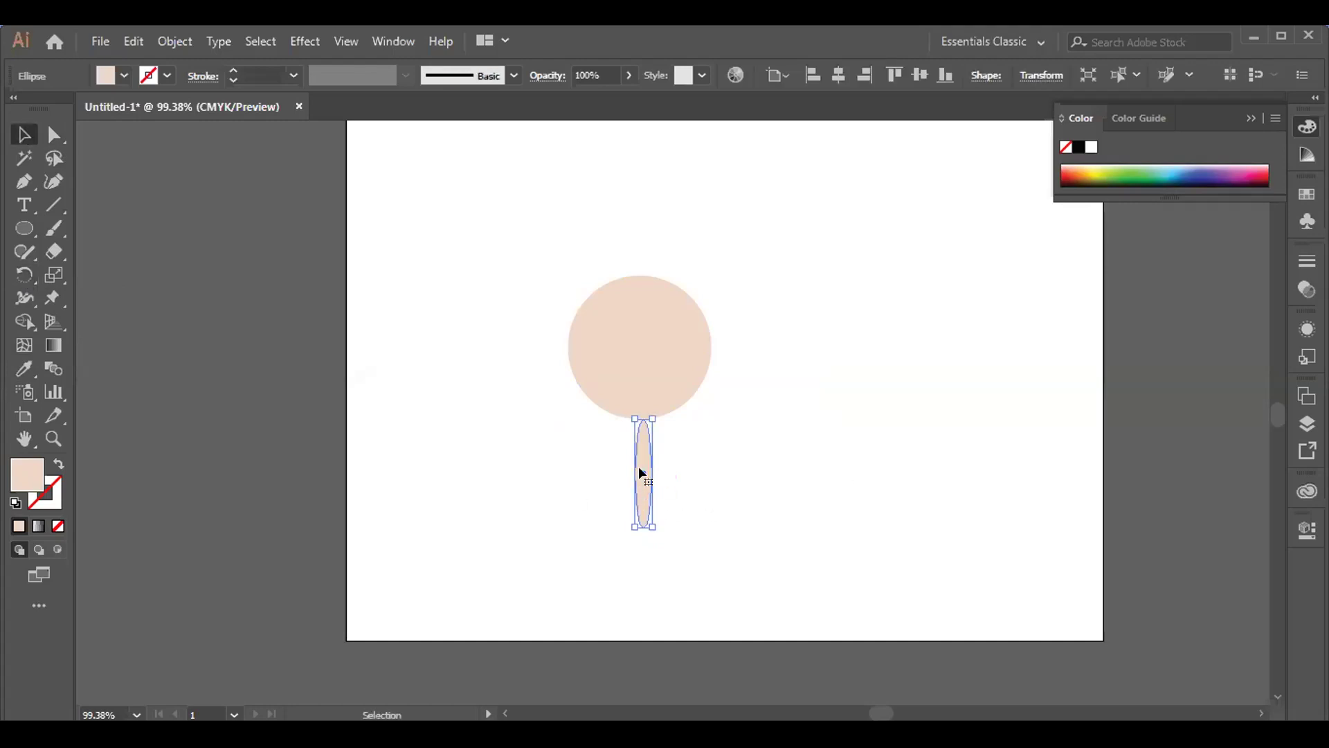
left_click(23, 271)
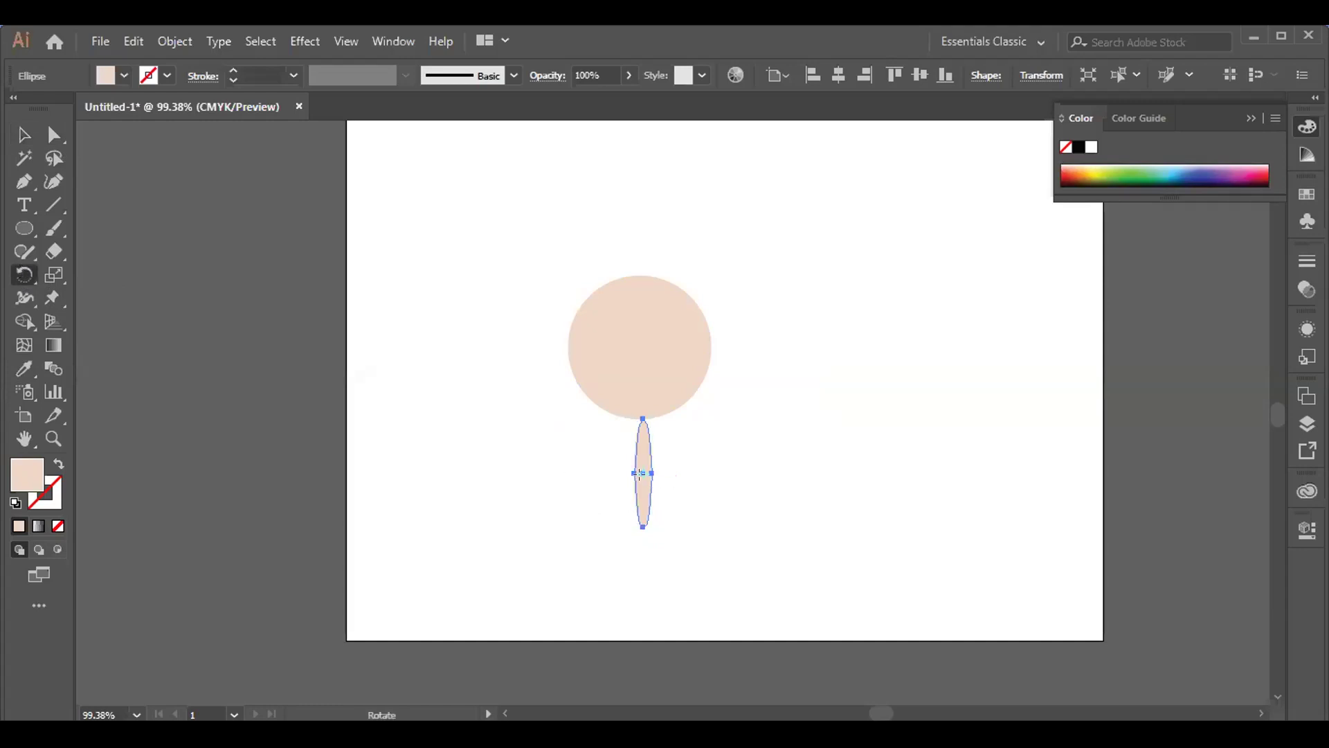
left_click(633, 472)
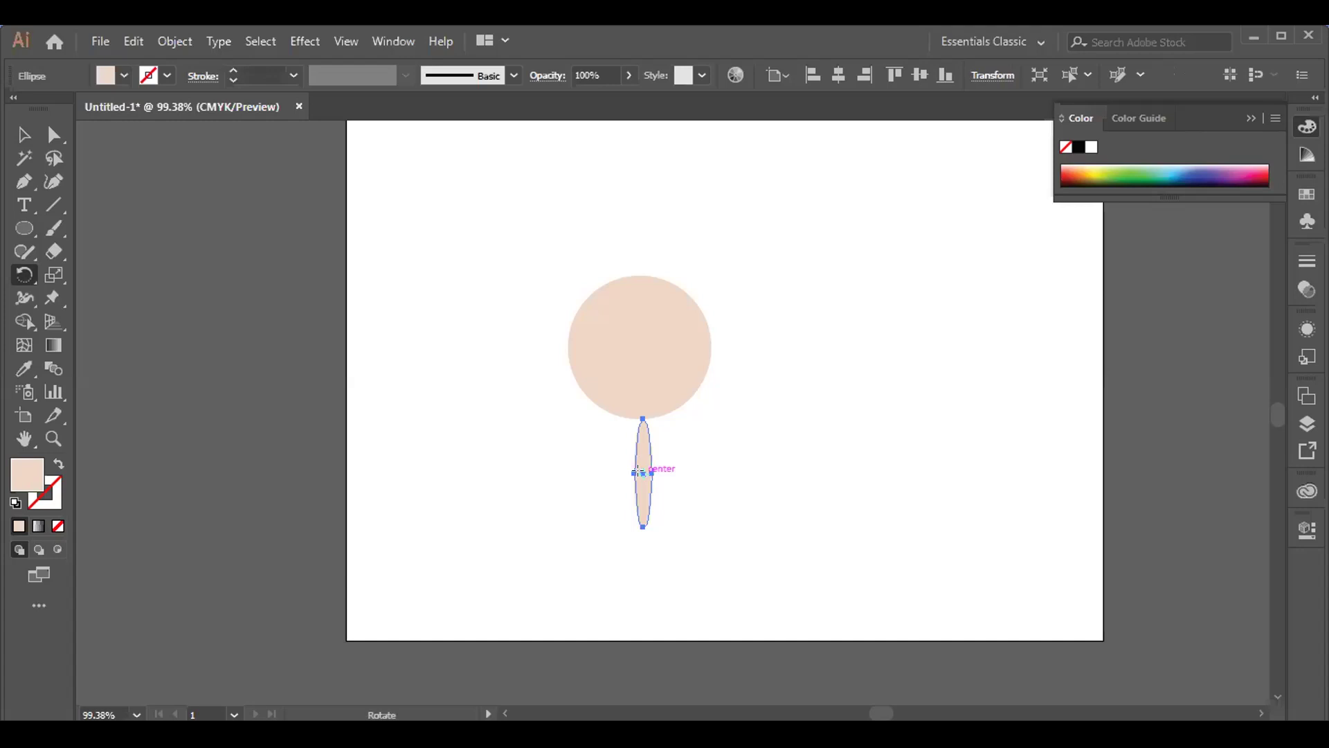
left_click(640, 380)
left_click_drag(642, 472, 665, 458)
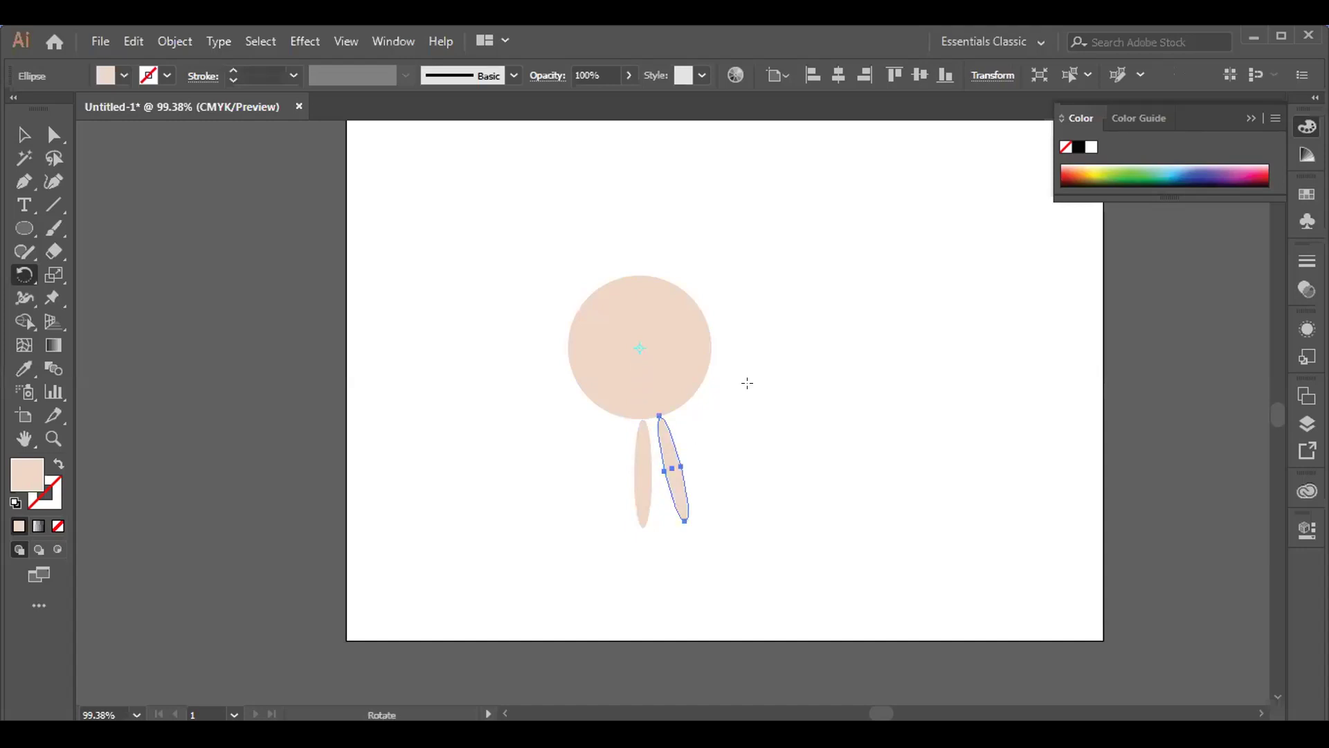
Step: Repeat the rotated-copy transformation until the narrow ellipses surround the whole circle
key("ctrl+d")
key("ctrl+d")
key("ctrl+d")
key("ctrl+d")
key("ctrl+d")
key("ctrl+d")
key("ctrl+d")
key("ctrl+d")
key("ctrl+d")
key("ctrl+d")
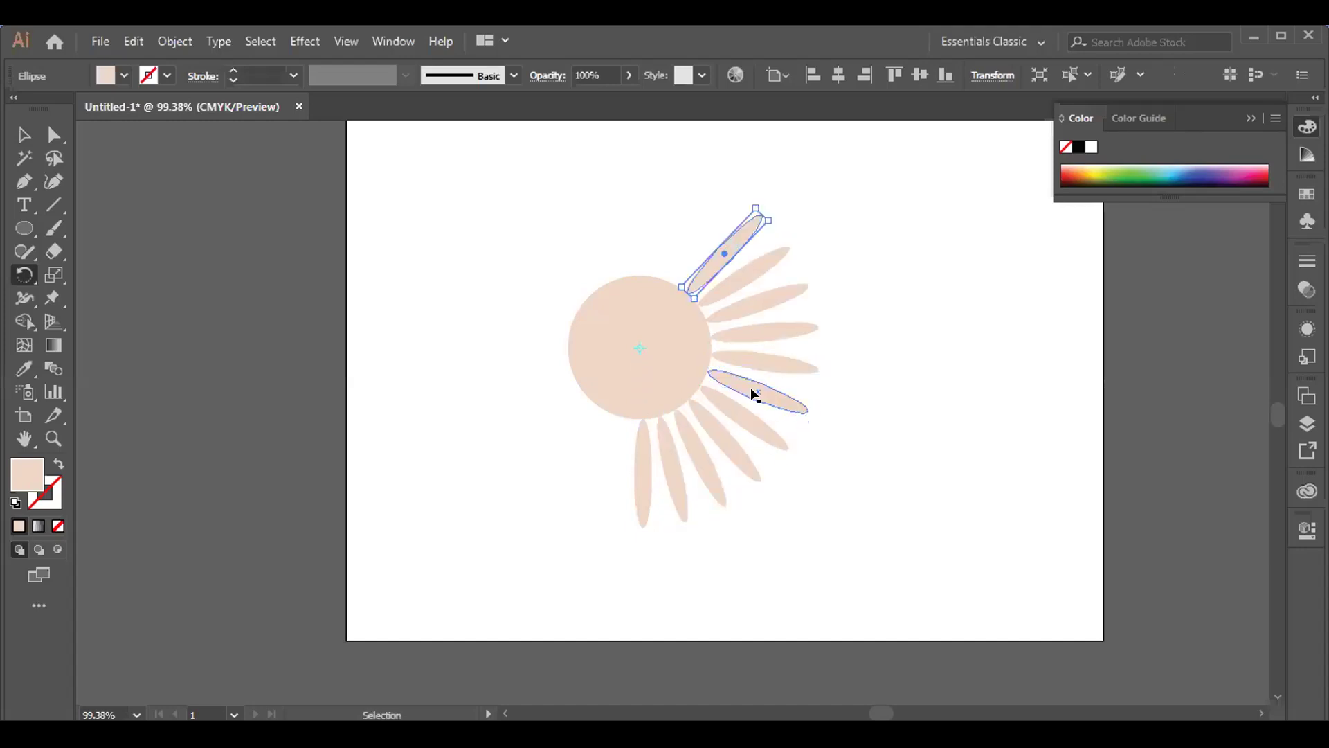
key("ctrl+d")
key("ctrl+d")
key("ctrl+d")
key("ctrl+d")
key("ctrl+d")
key("ctrl+d")
key("ctrl+d")
key("ctrl+d")
key("ctrl+d")
key("ctrl+d")
key("ctrl+d")
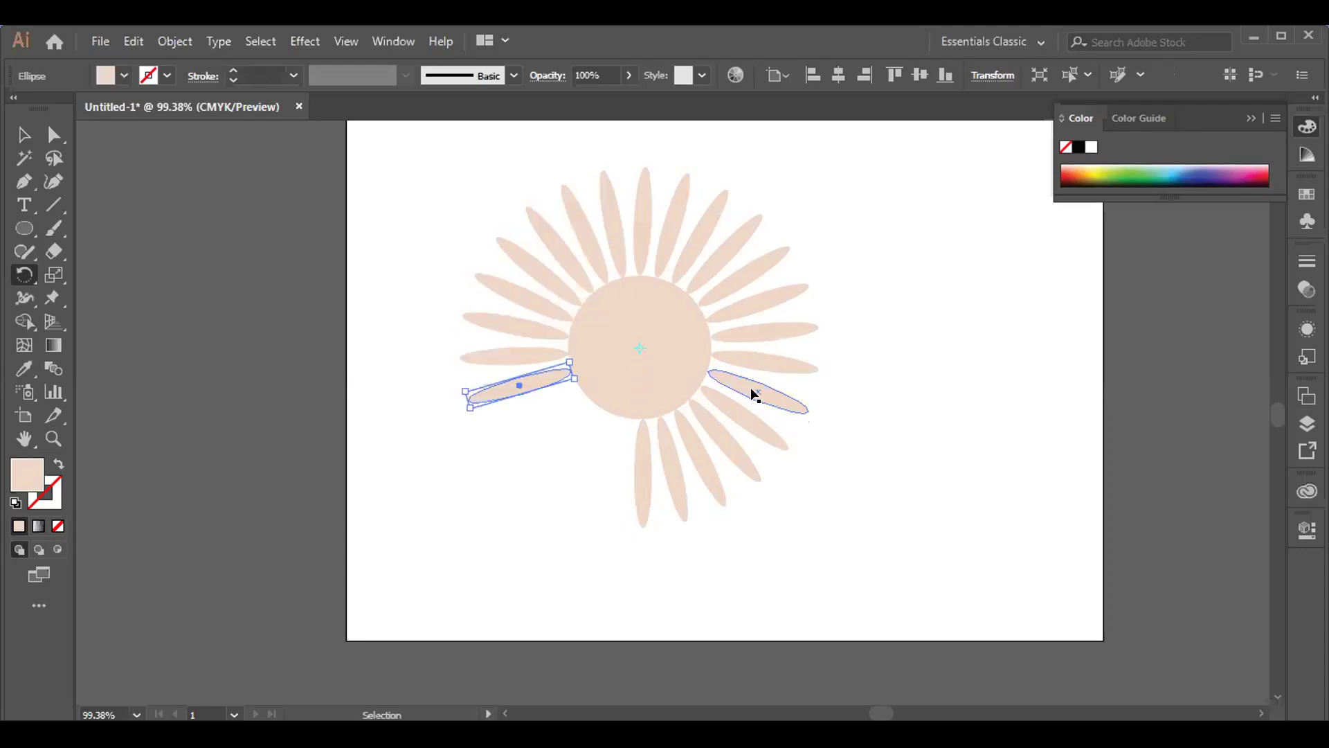
key("ctrl+d")
key("ctrl+d")
key("ctrl+d")
key("ctrl+d")
key("ctrl+d")
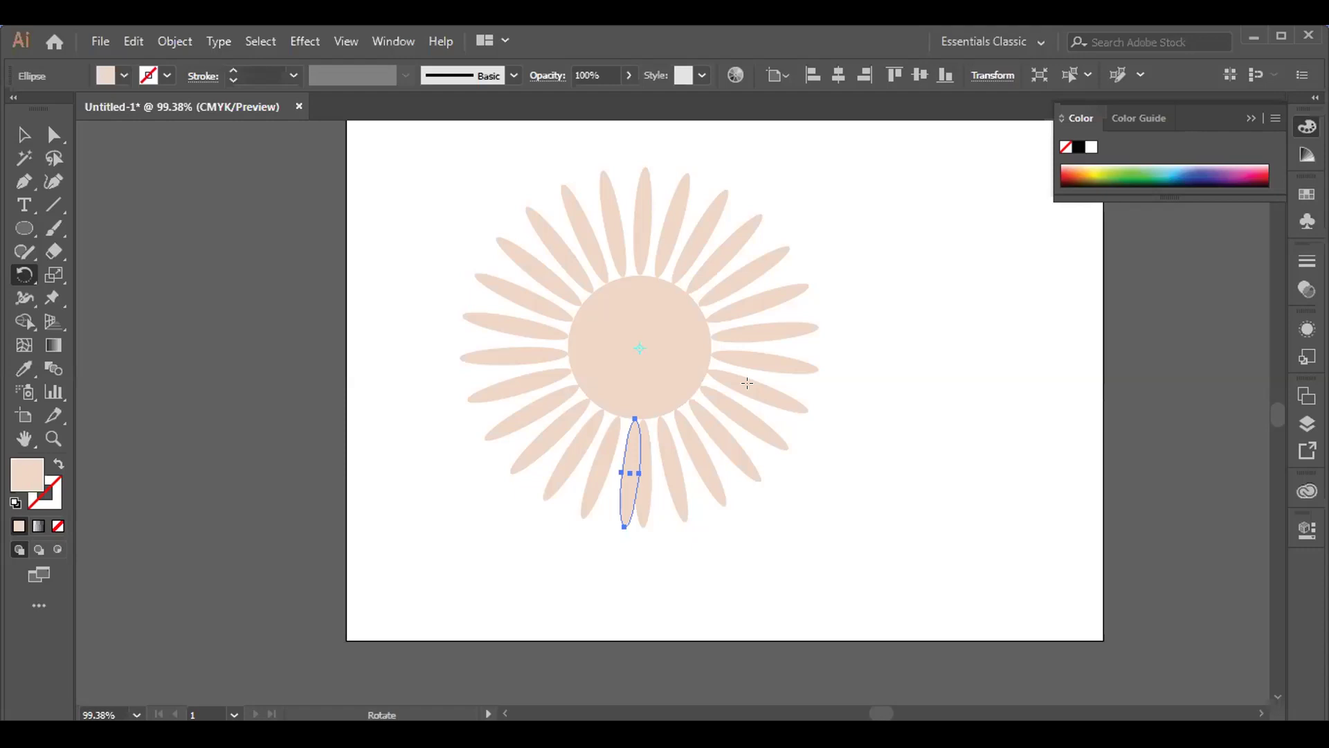
Step: Undo the repeated petals, the first rotated copy and the ellipse's last nudge
key("ctrl+z")
key("ctrl+z")
key("ctrl+z")
key("ctrl+z")
key("ctrl+z")
key("ctrl+z")
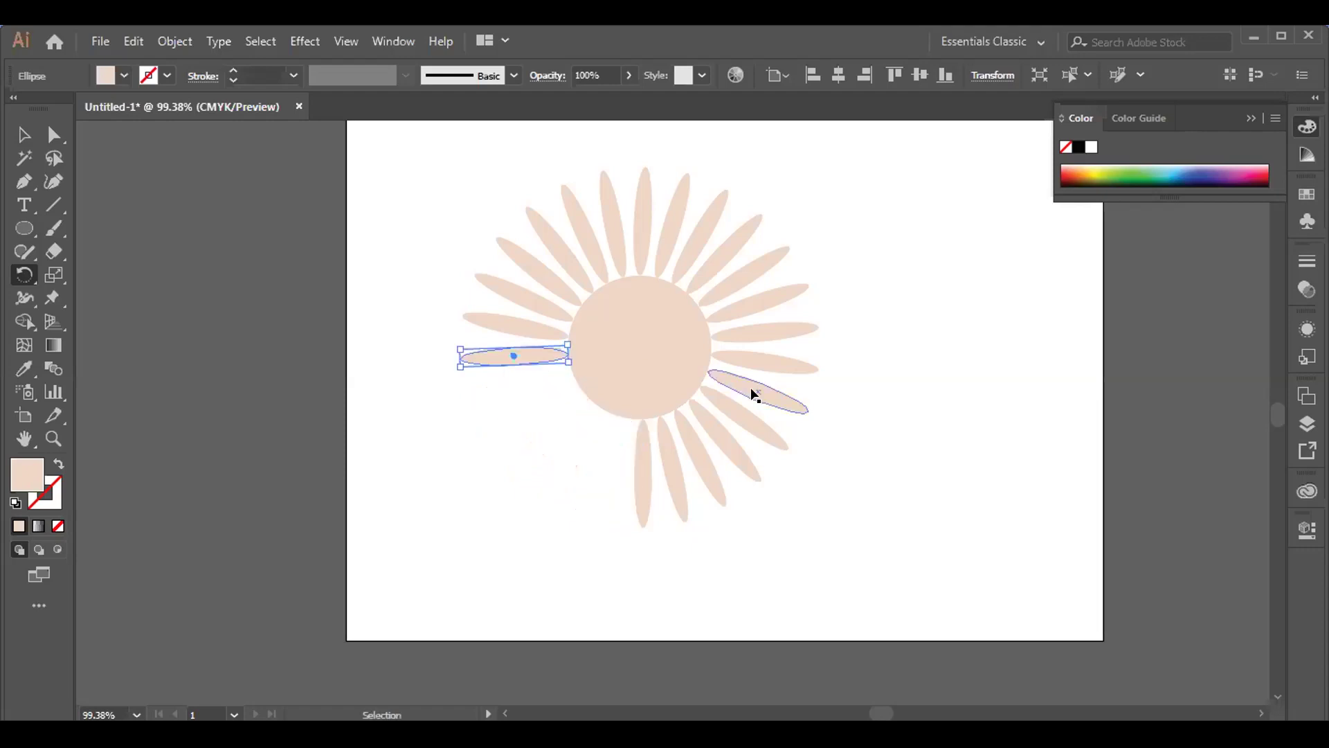
key("ctrl+z")
key("ctrl+z")
key("ctrl+z")
key("ctrl+z")
key("ctrl+z")
key("ctrl+z")
key("ctrl+z")
key("ctrl+z")
key("ctrl+z")
key("ctrl+z")
key("ctrl+z")
key("ctrl+z")
key("ctrl+z")
key("ctrl+z")
key("ctrl+z")
key("ctrl+z")
key("ctrl+z")
key("ctrl+z")
key("ctrl+z")
key("ctrl+z")
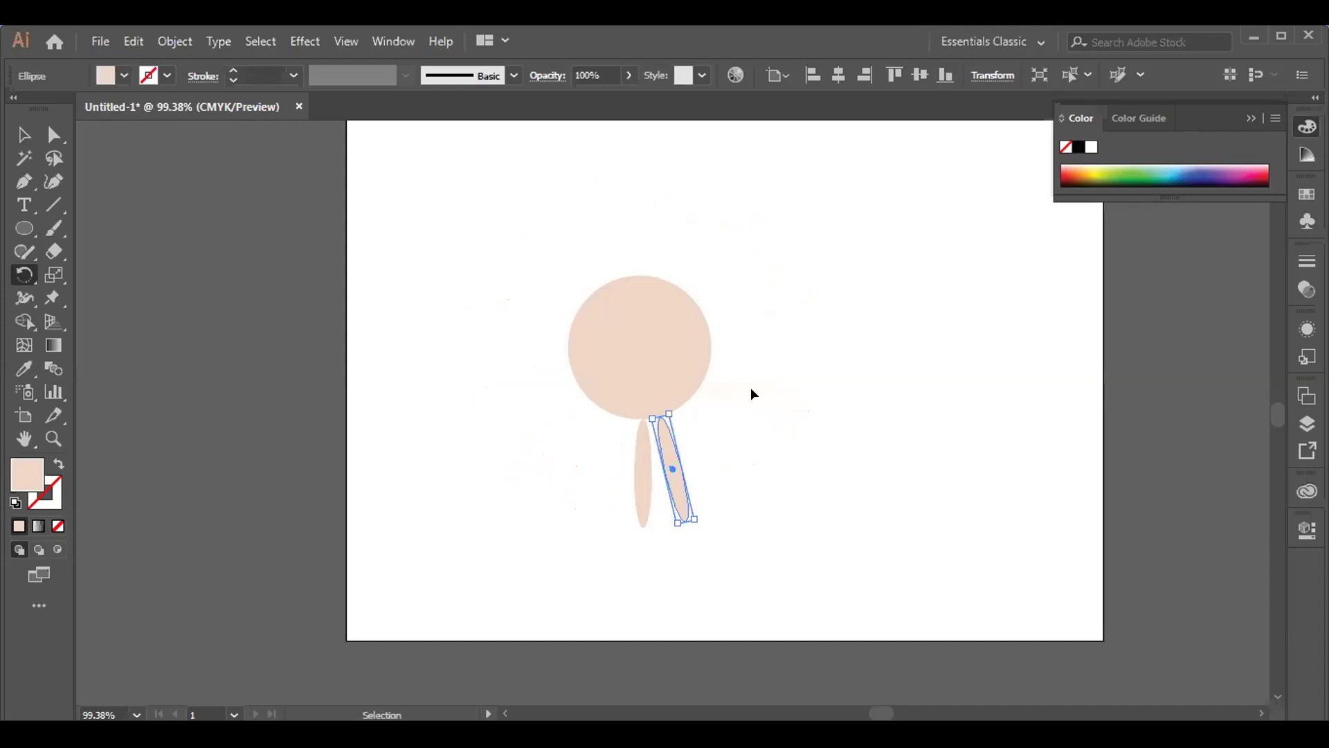
key("ctrl+z")
key("ctrl+z")
key("ctrl+z")
key("ctrl+z")
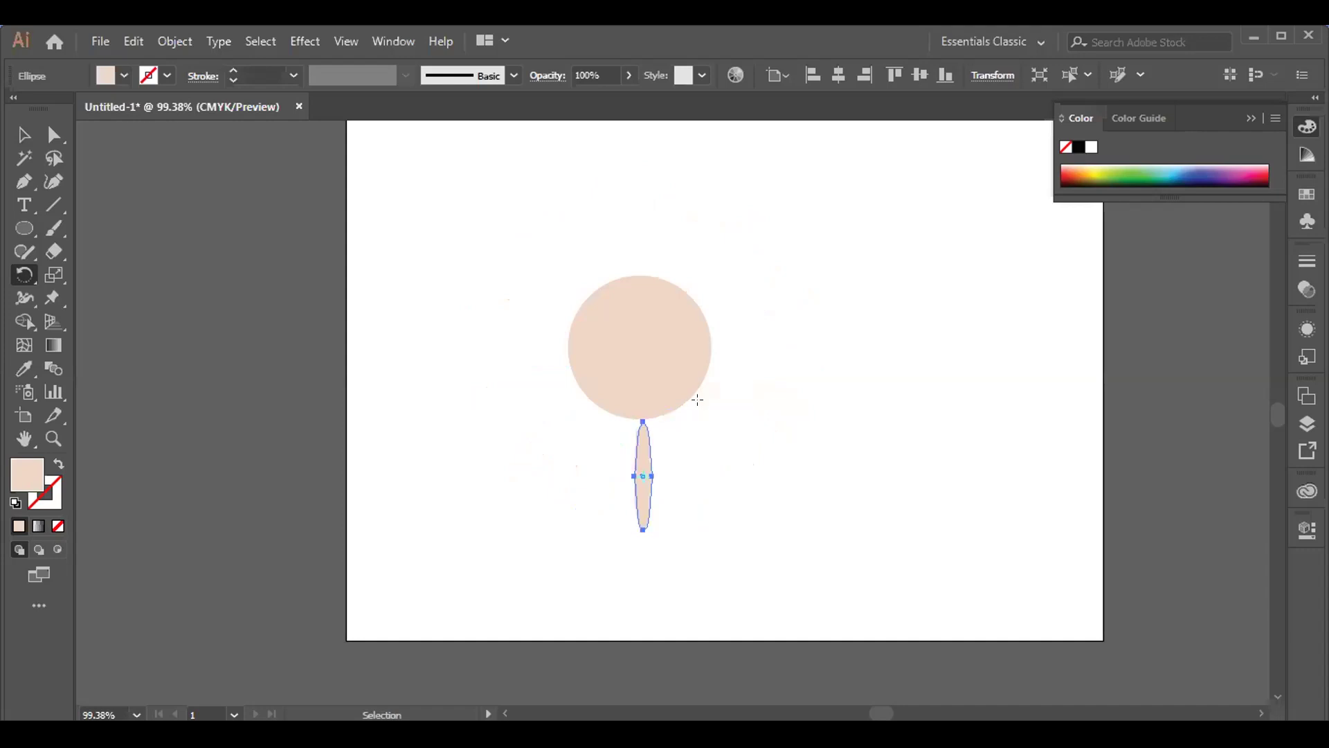
Step: Delete the peach circle and the narrow ellipse from the artboard
left_click(23, 134)
left_click_drag(469, 214, 896, 514)
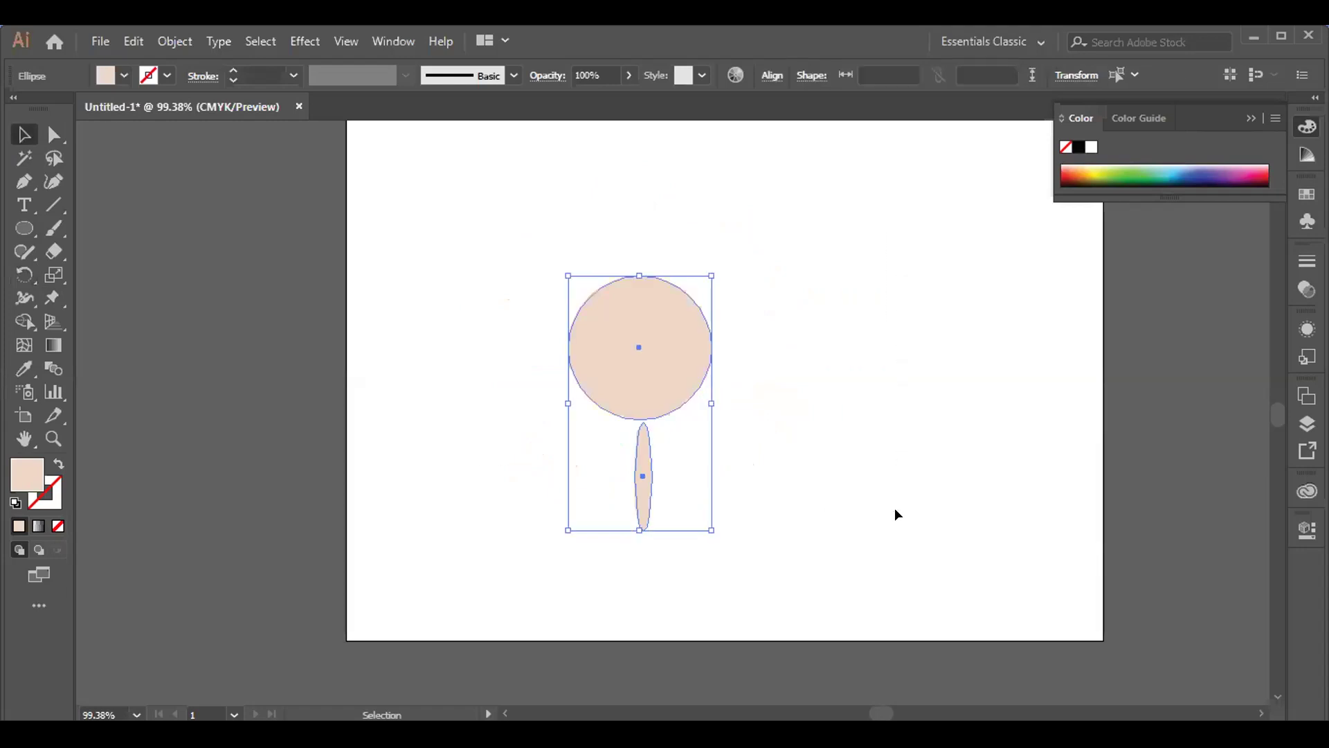
key("Delete")
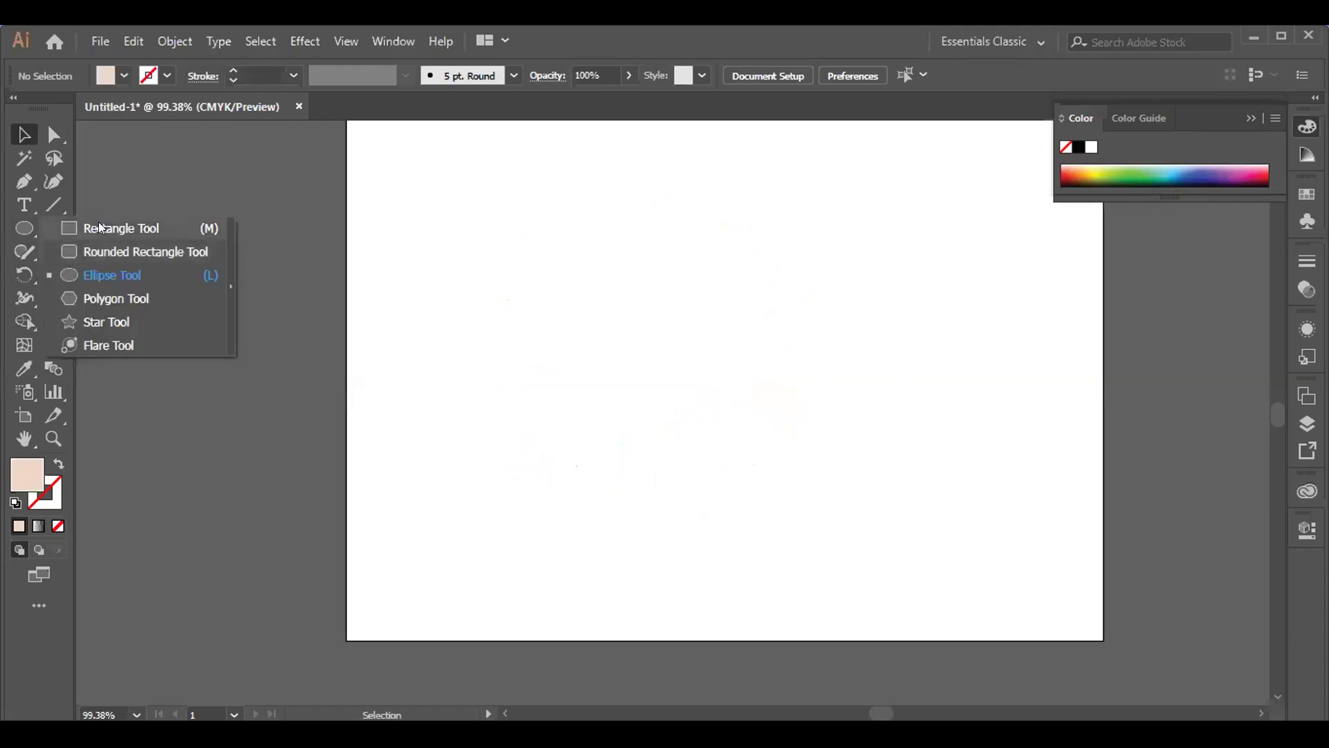
Step: Draw a wide horizontal rectangle across the middle of the empty artboard
left_click(99, 225)
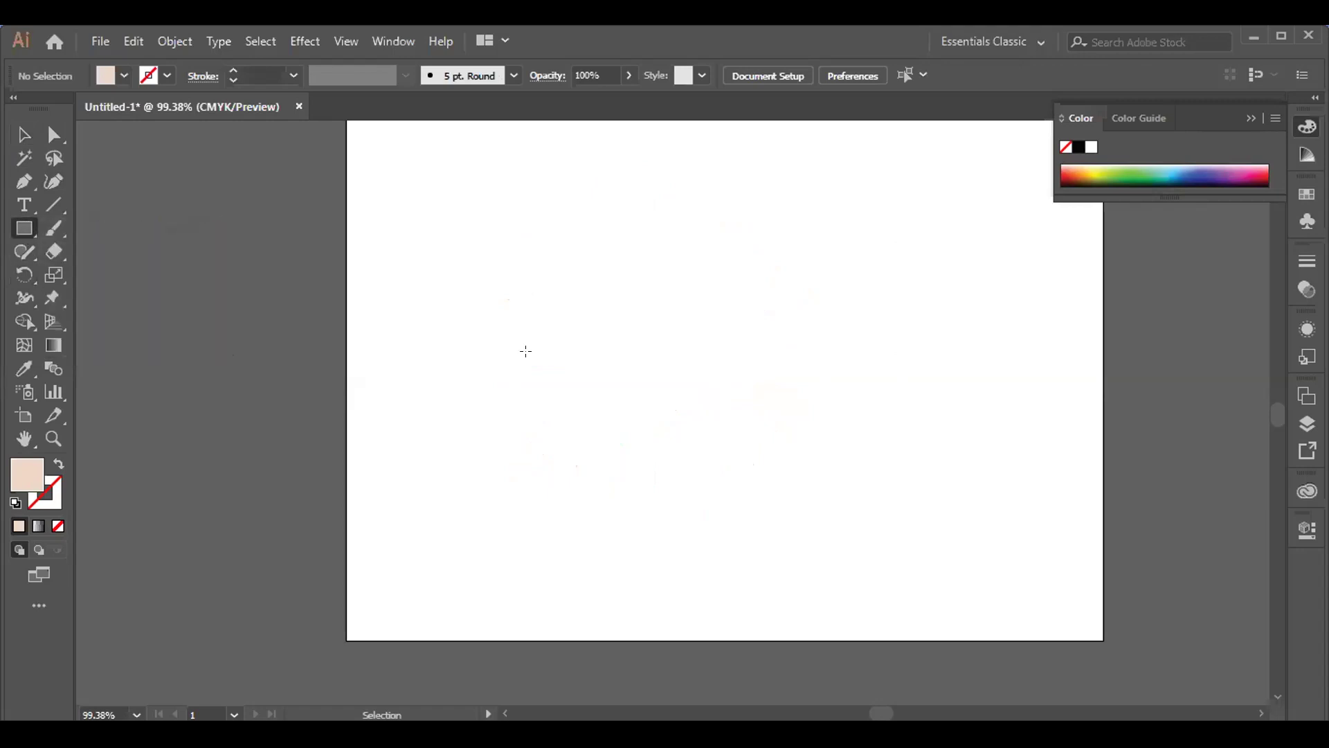
left_click_drag(460, 303, 903, 423)
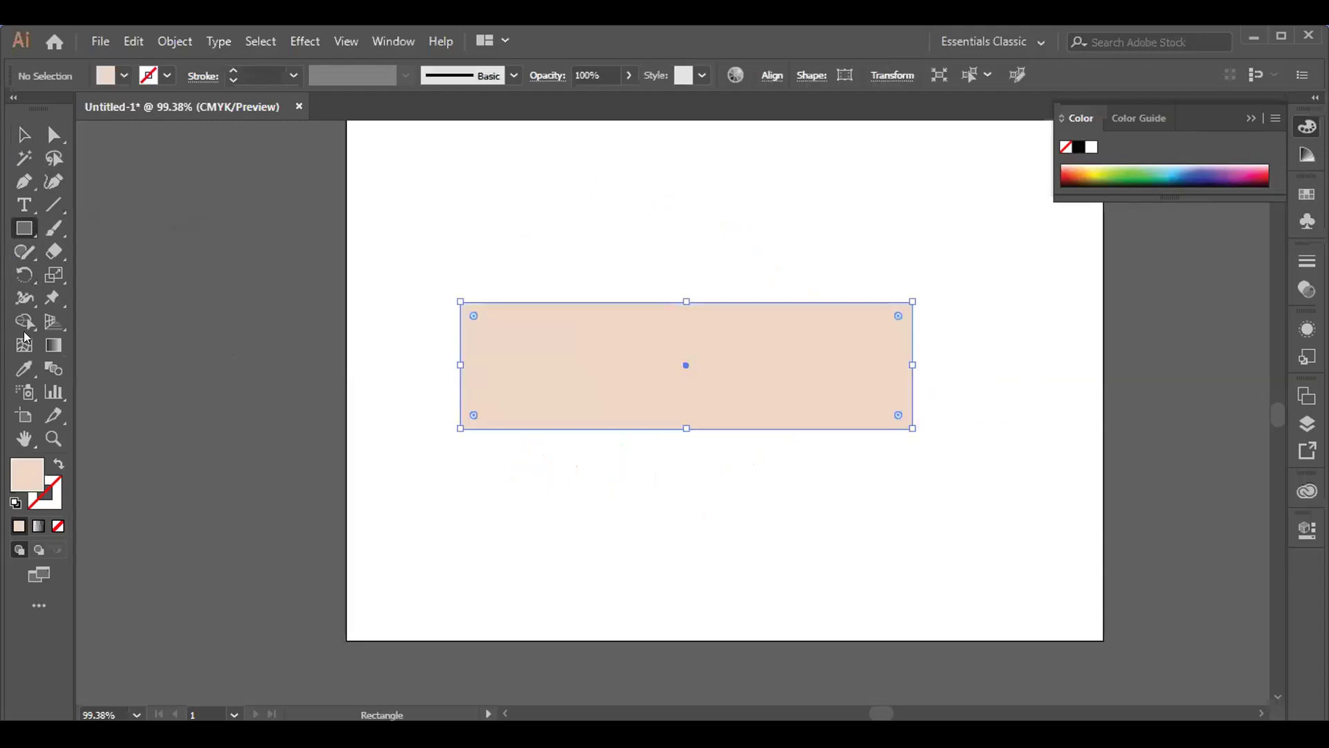
left_click(34, 139)
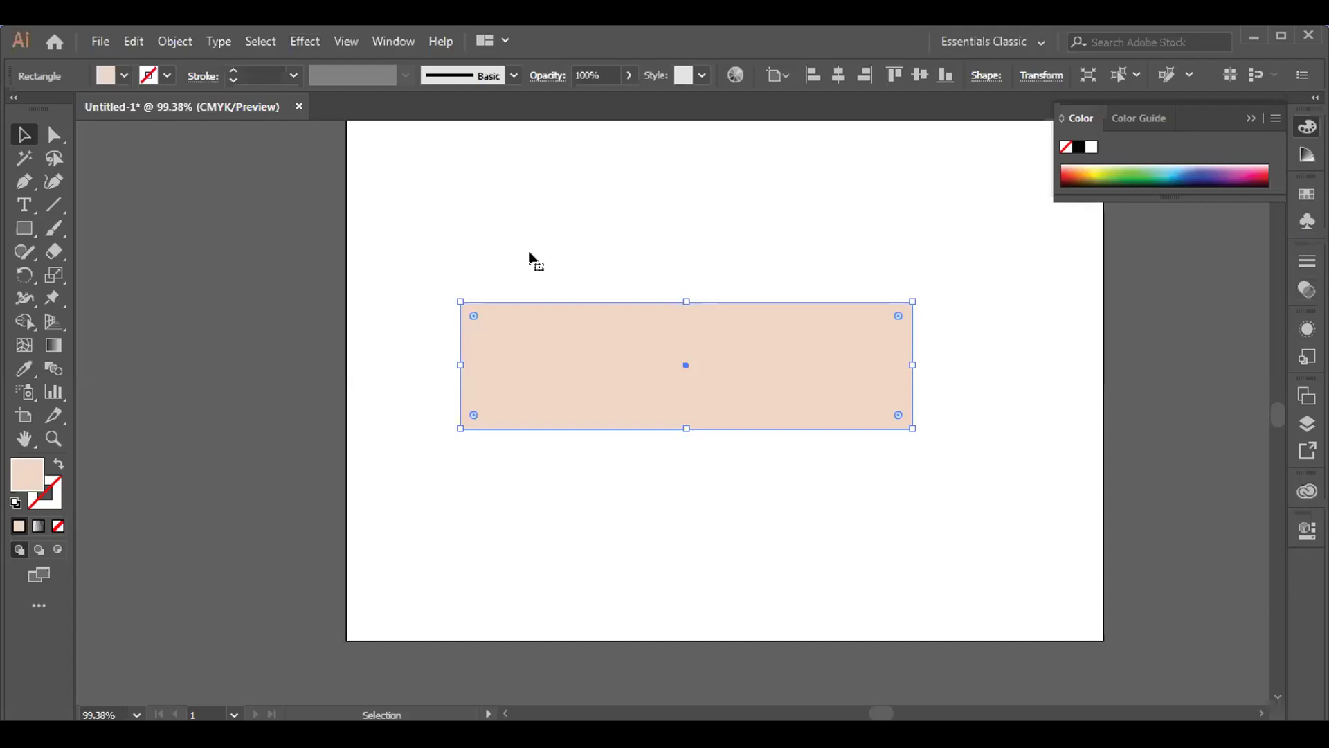
Step: Bring up the Gradient settings and dock them with the other collapsed panels, leaving them expanded
left_click(399, 39)
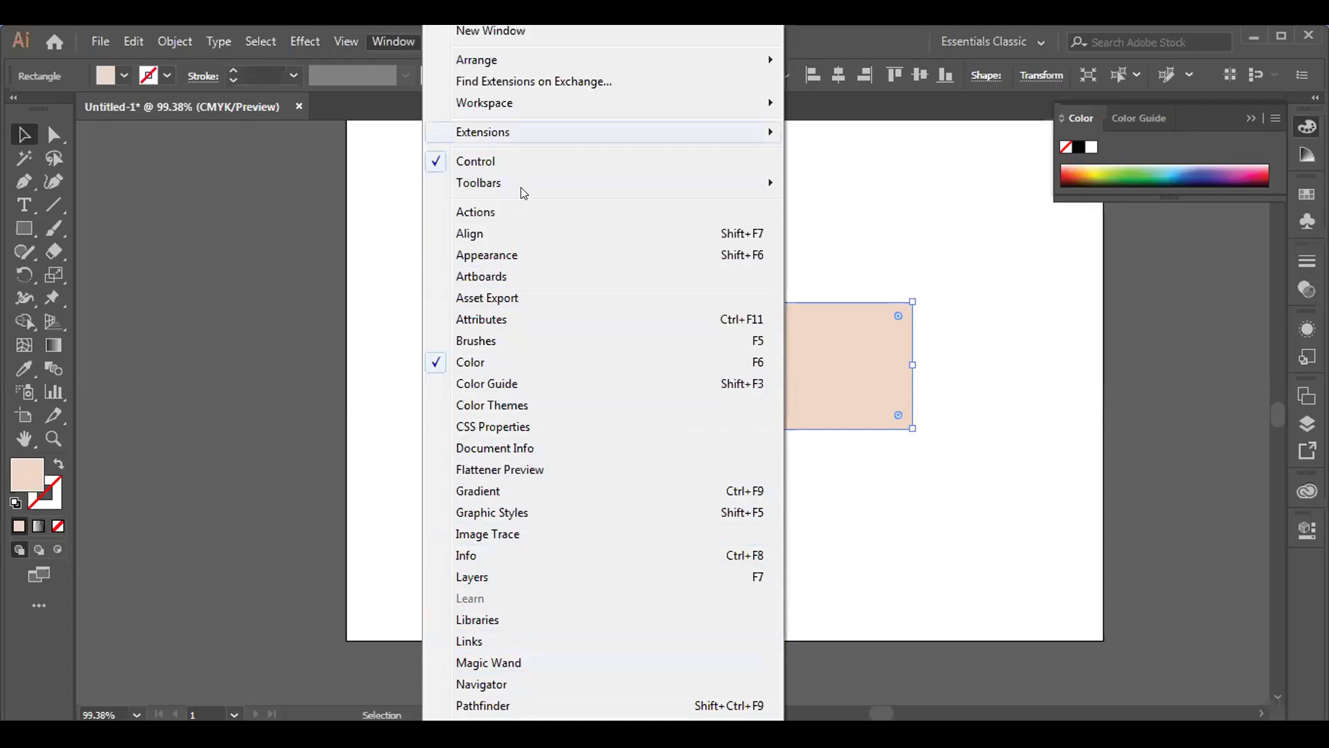
left_click(476, 491)
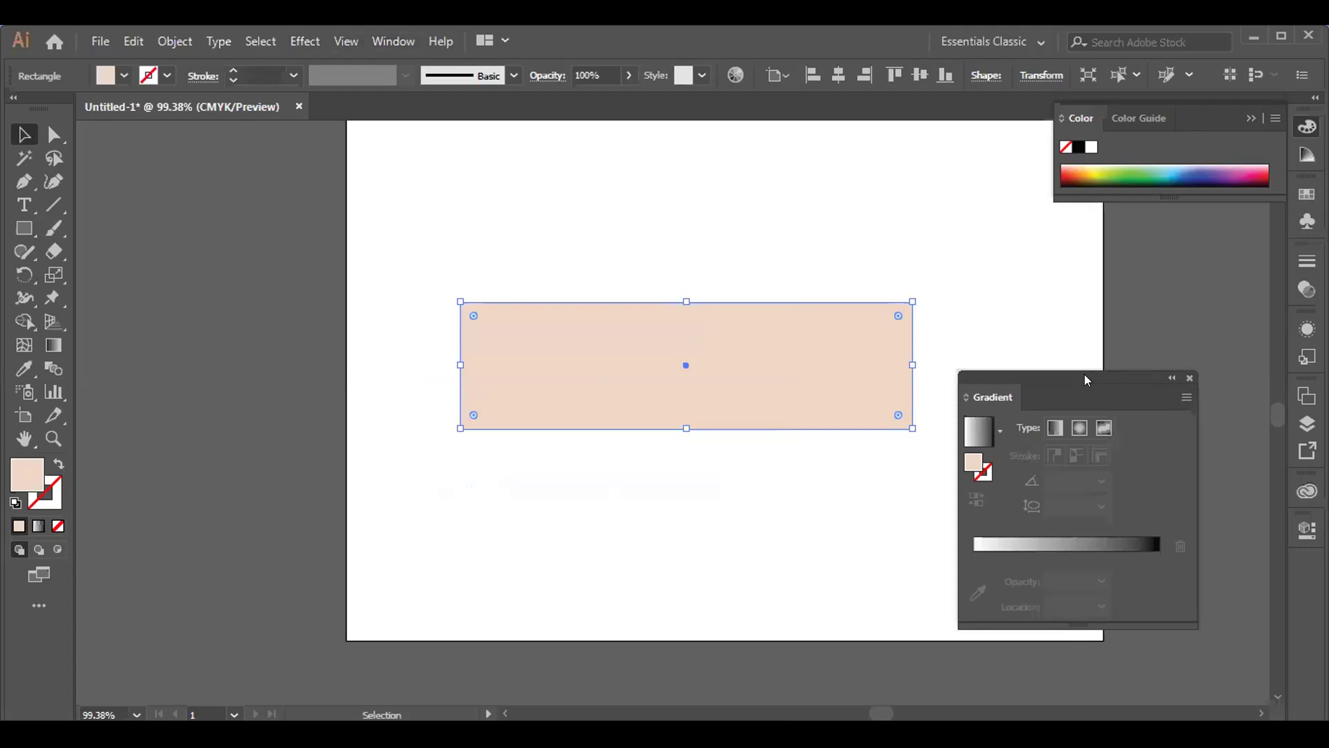
left_click_drag(1064, 377, 1300, 550)
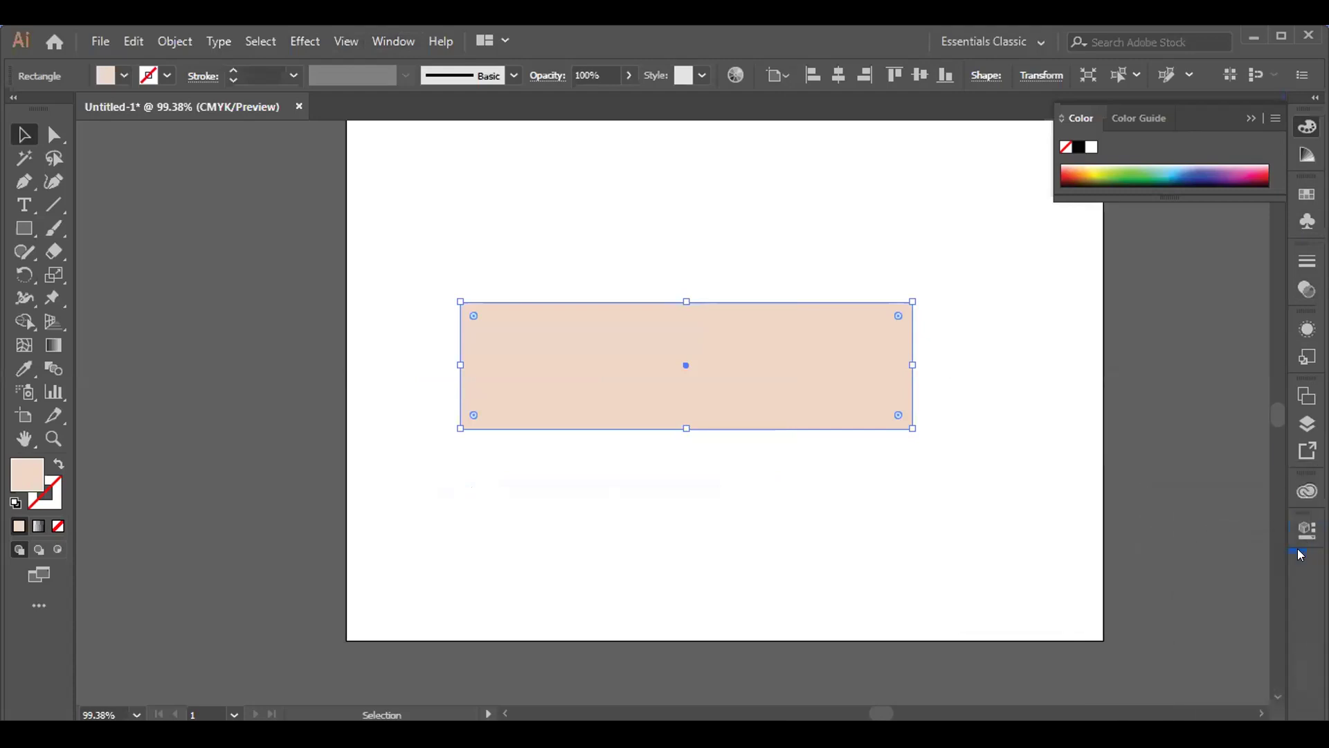
left_click(1307, 570)
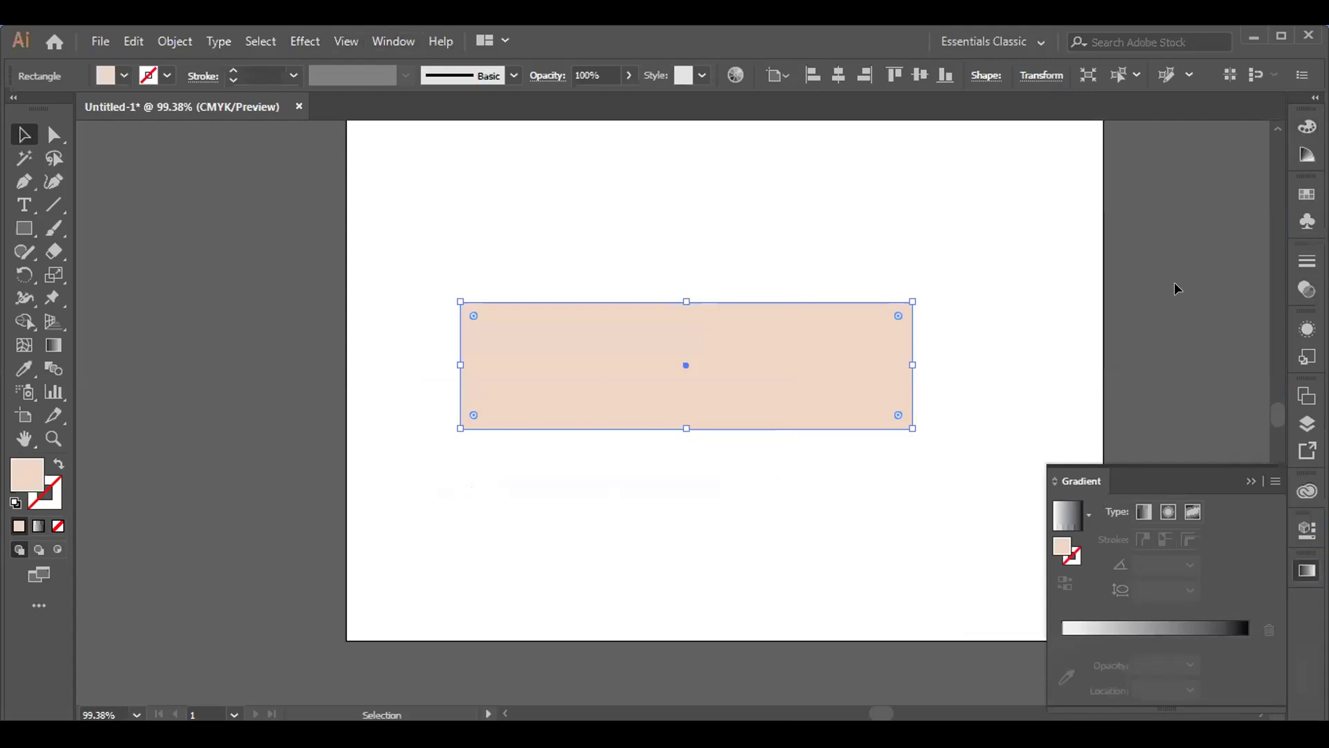
Step: Apply the default white-to-black linear gradient to both the fill and the stroke of the rectangle
left_click(1085, 516)
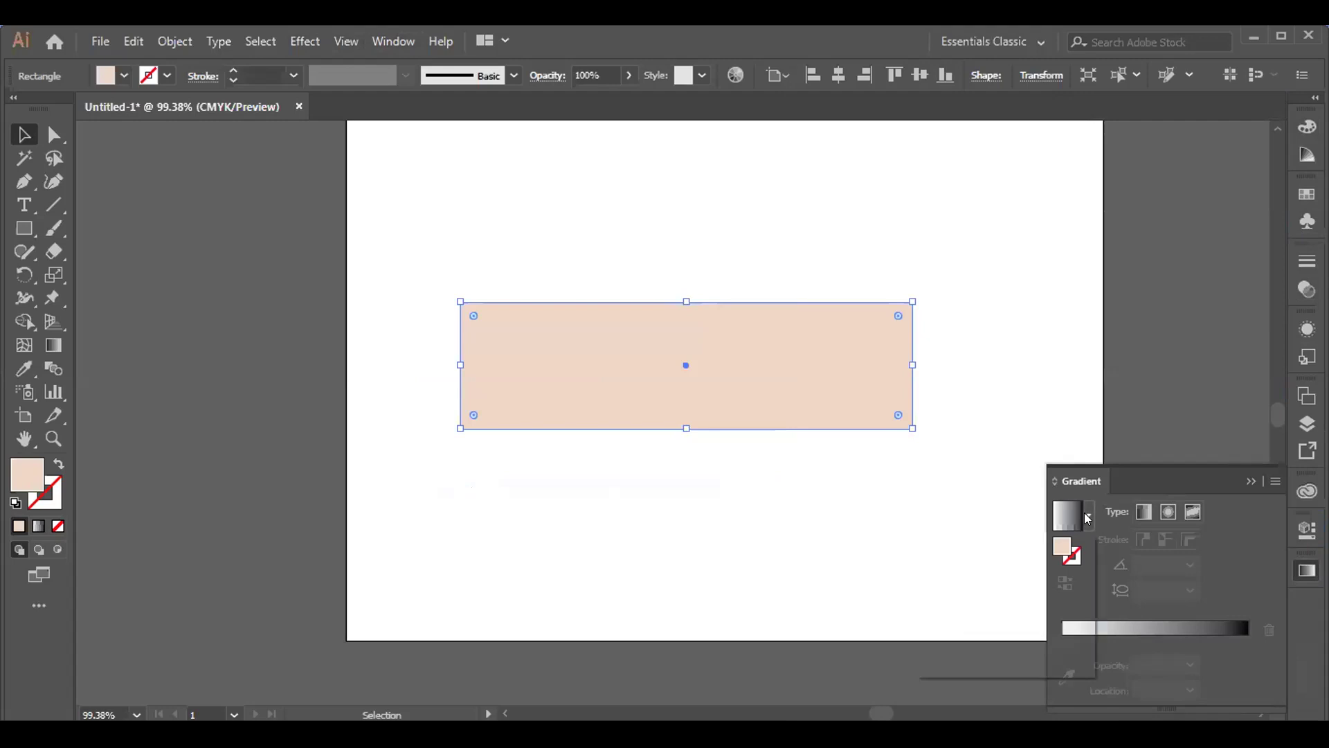
left_click(1083, 512)
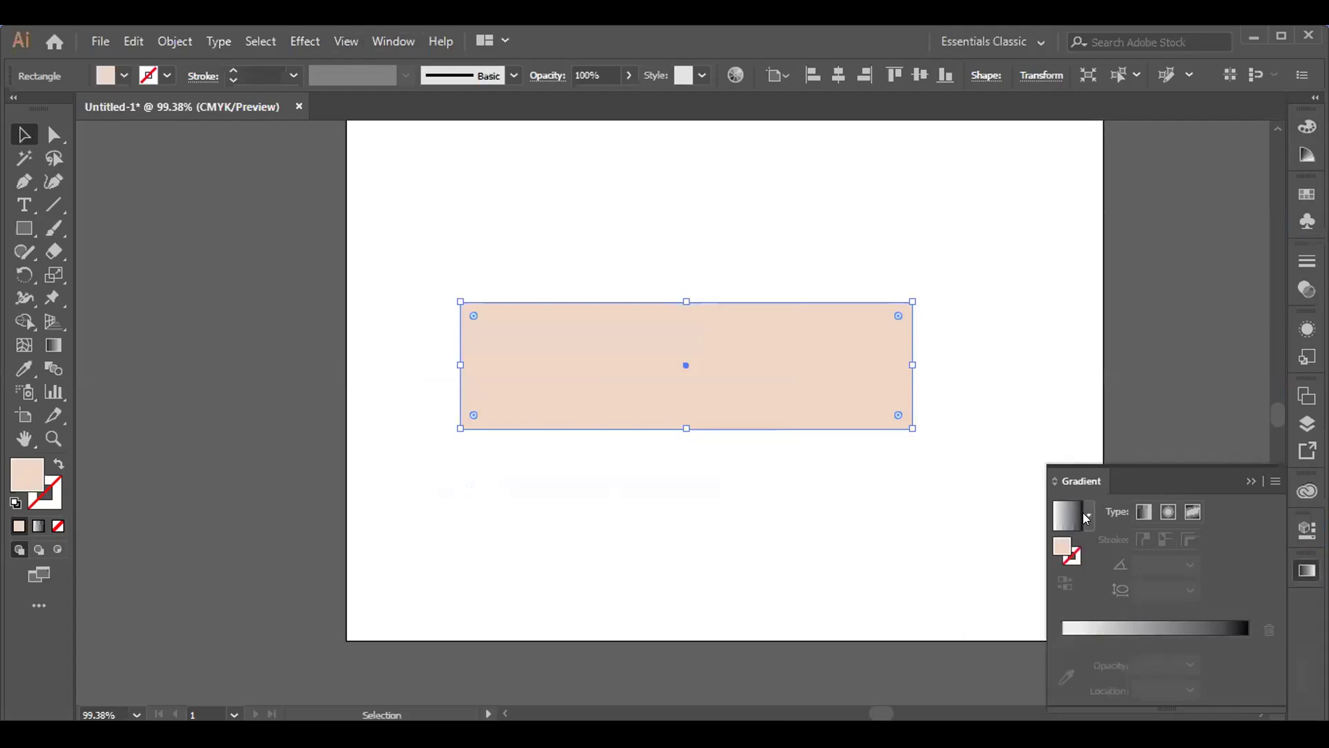
left_click(1069, 517)
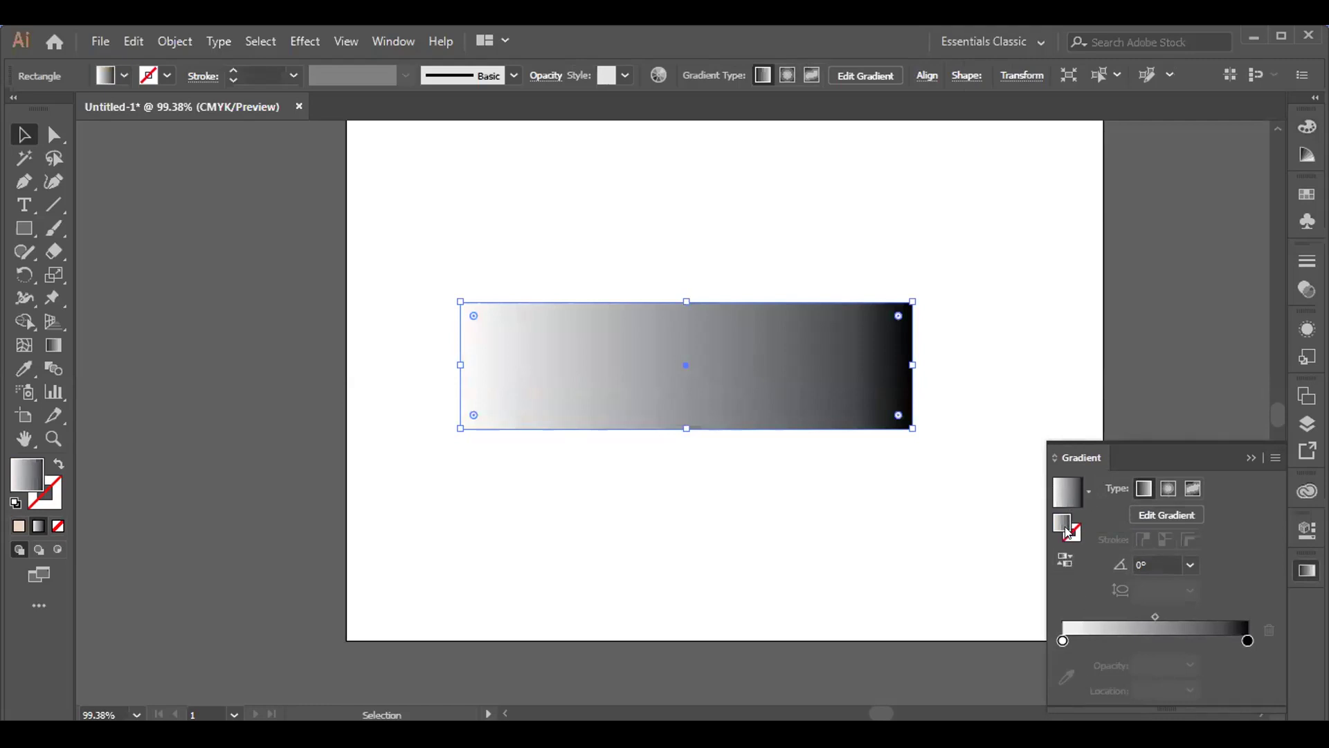
left_click(1071, 533)
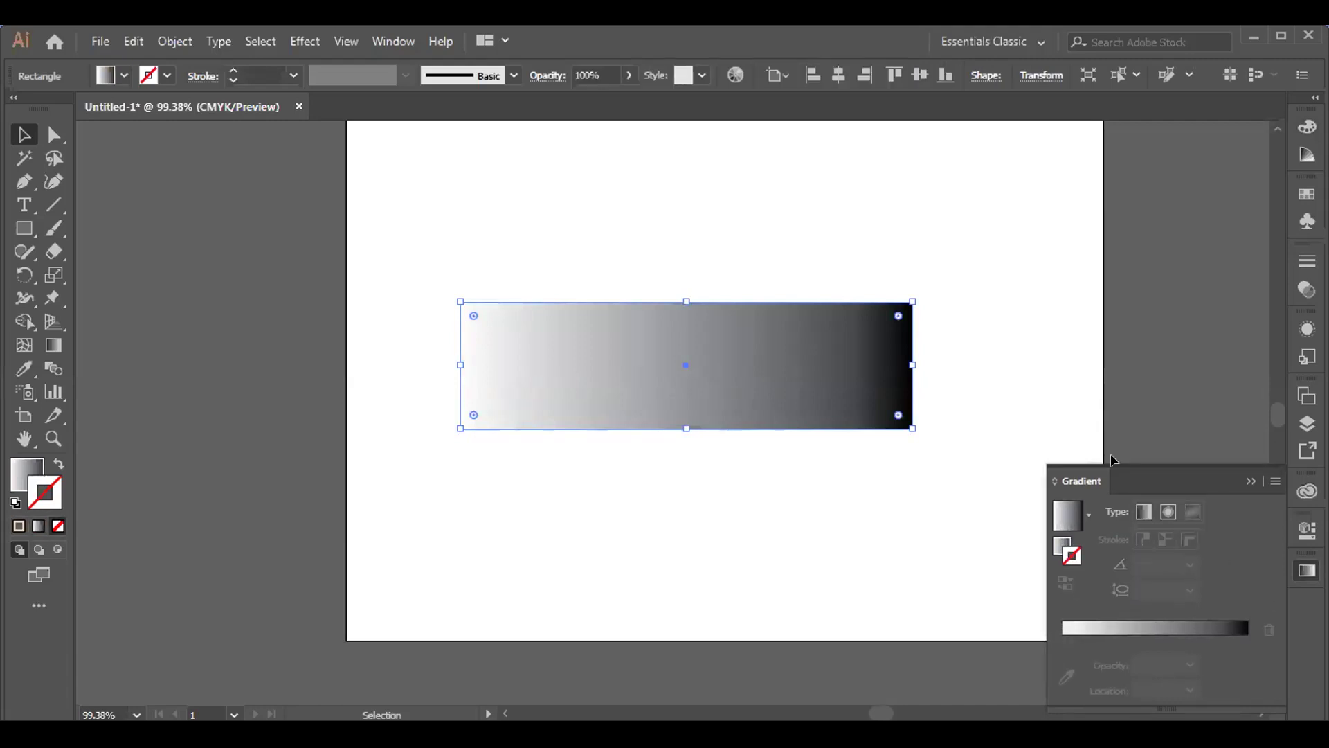
left_click(1191, 626)
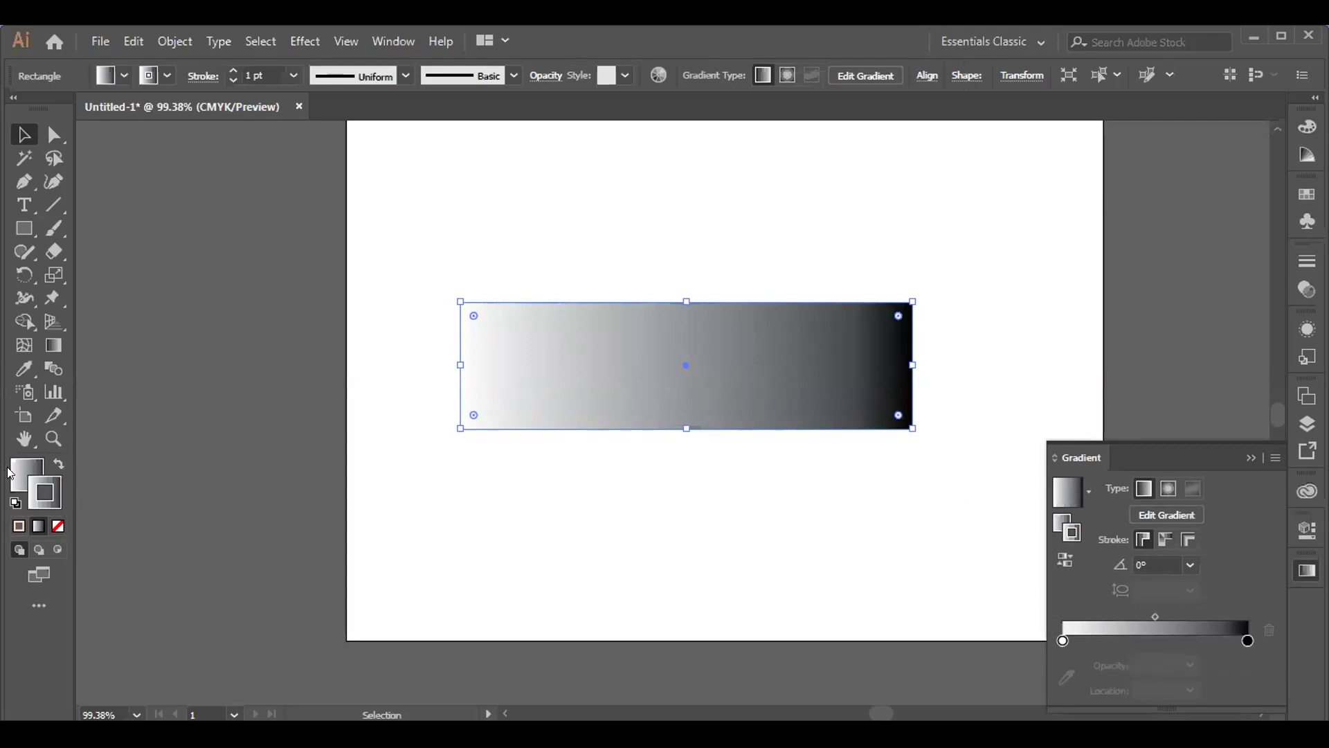
Step: Remove the gradient from the rectangle's stroke and fill, setting both to none
left_click(58, 526)
left_click(21, 477)
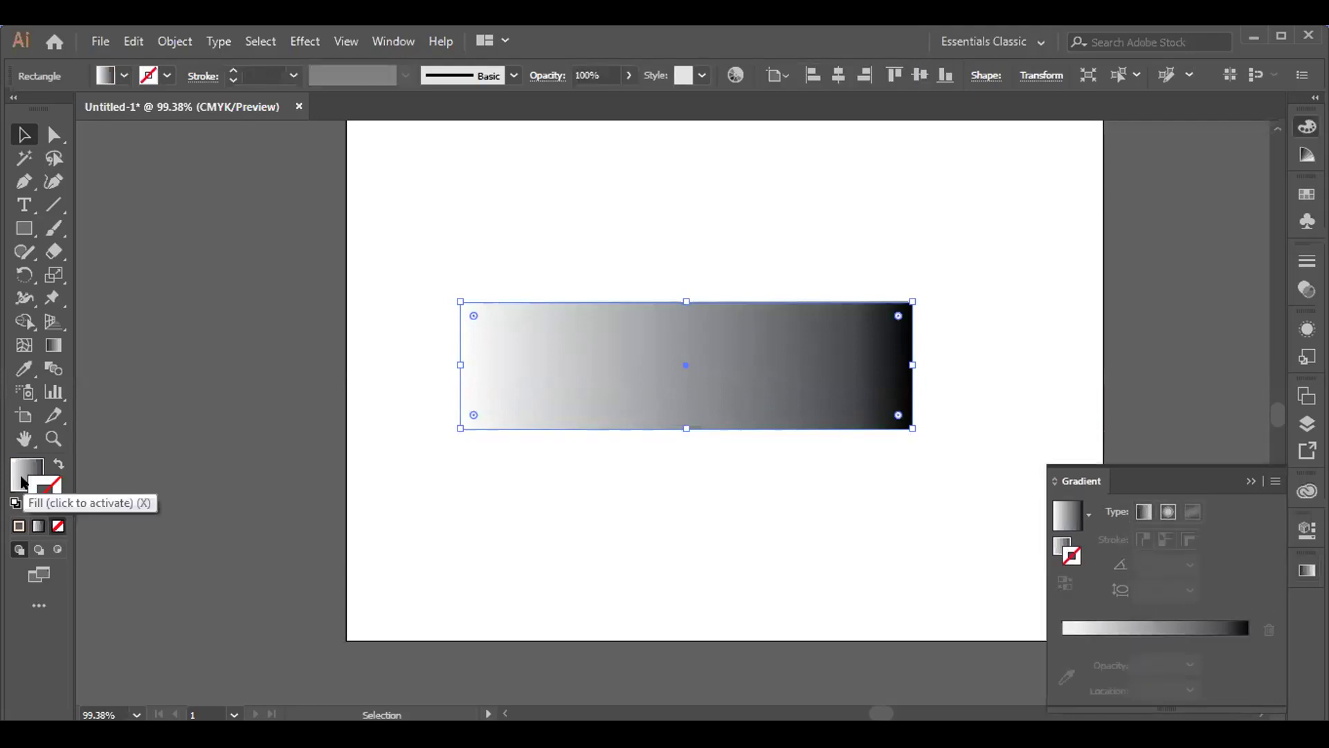
left_click(59, 527)
Step: Fill the rectangle with a linear gradient whose start stop is orange and end stop is yellow
left_click(1307, 570)
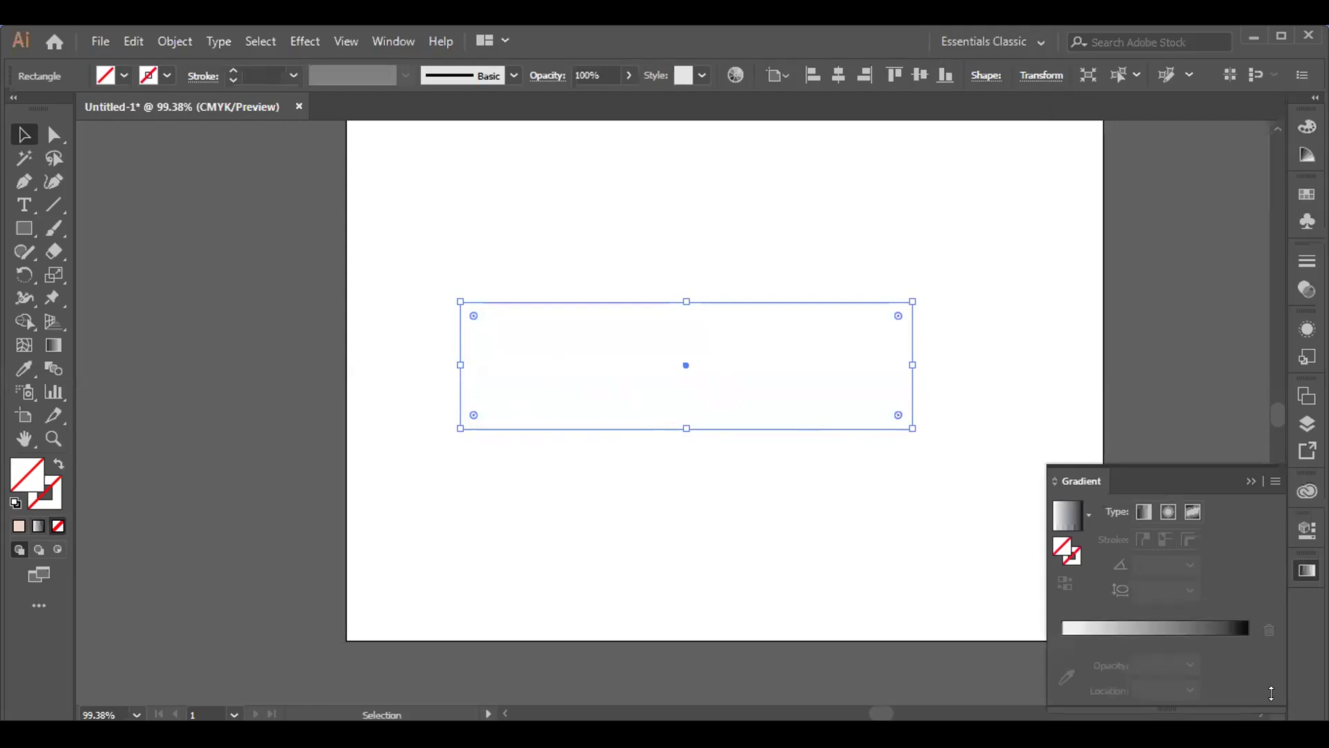
left_click(1141, 627)
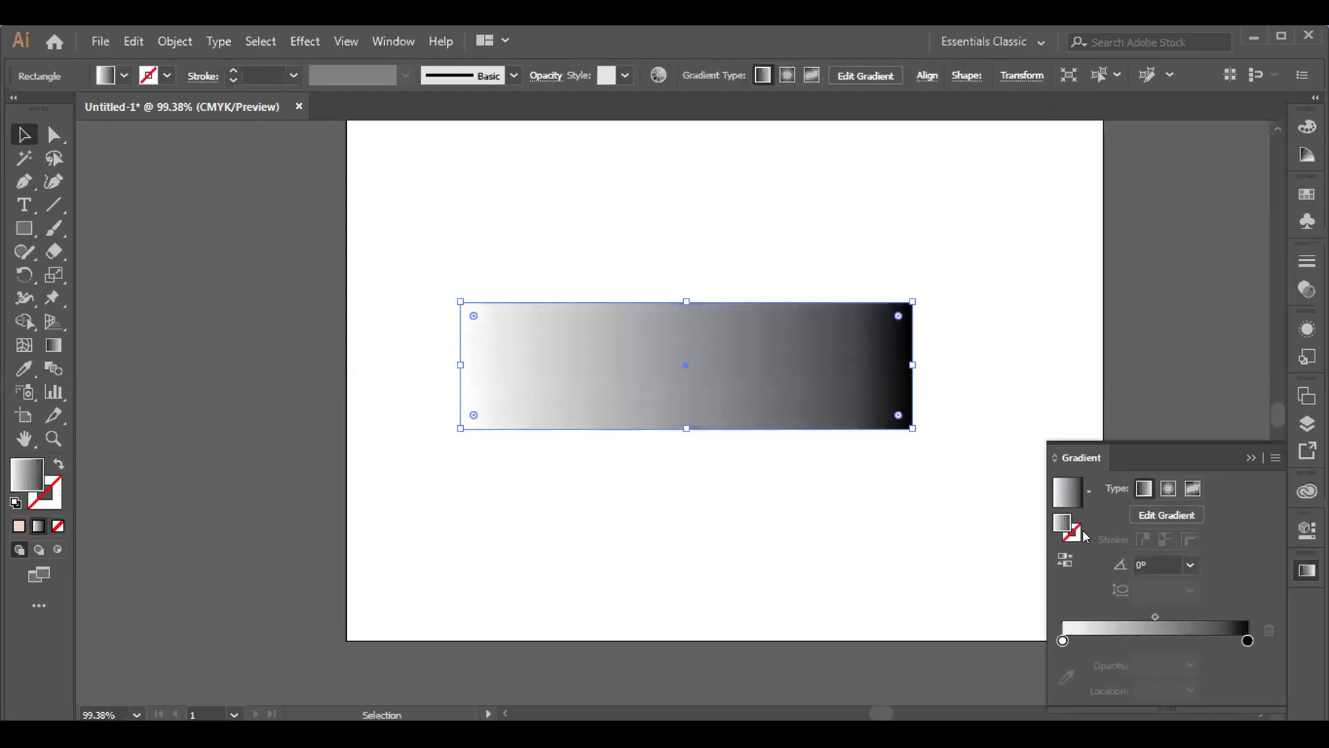
double_click(1064, 641)
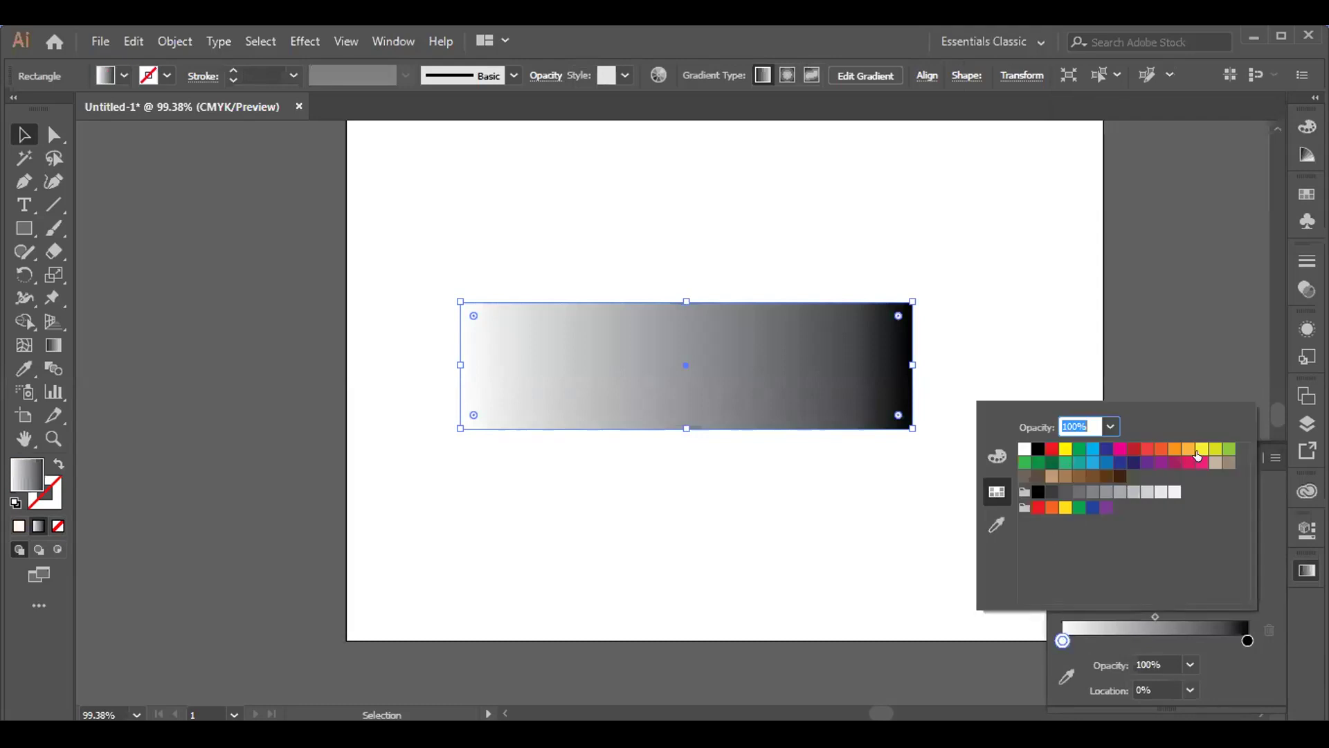
left_click(1160, 451)
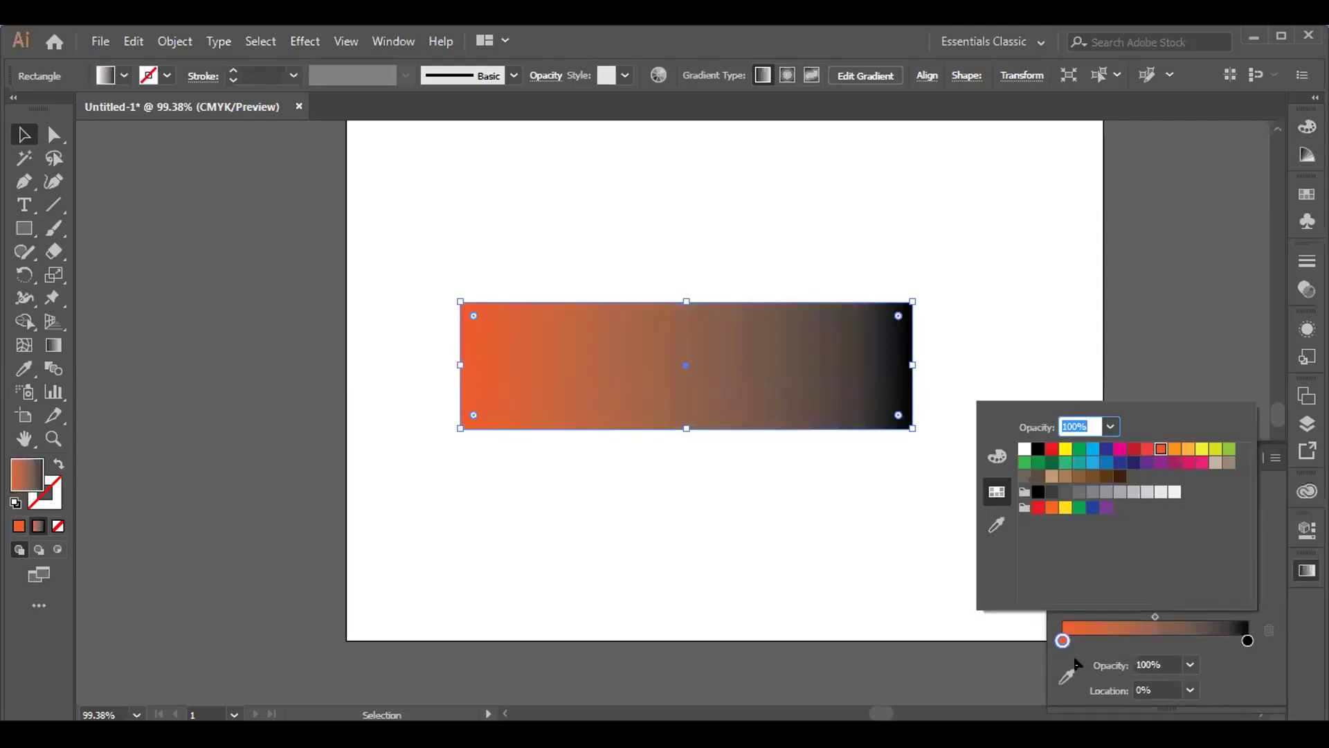
left_click(1248, 641)
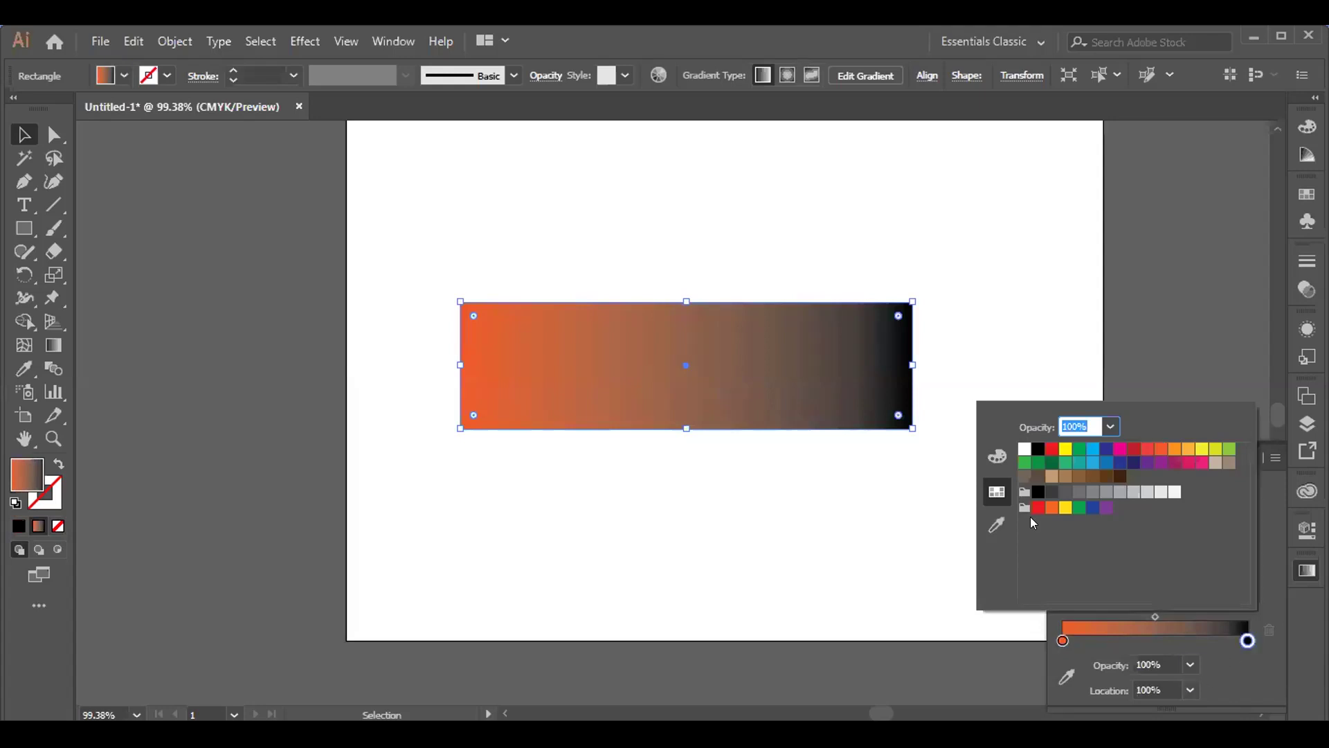
left_click(1202, 449)
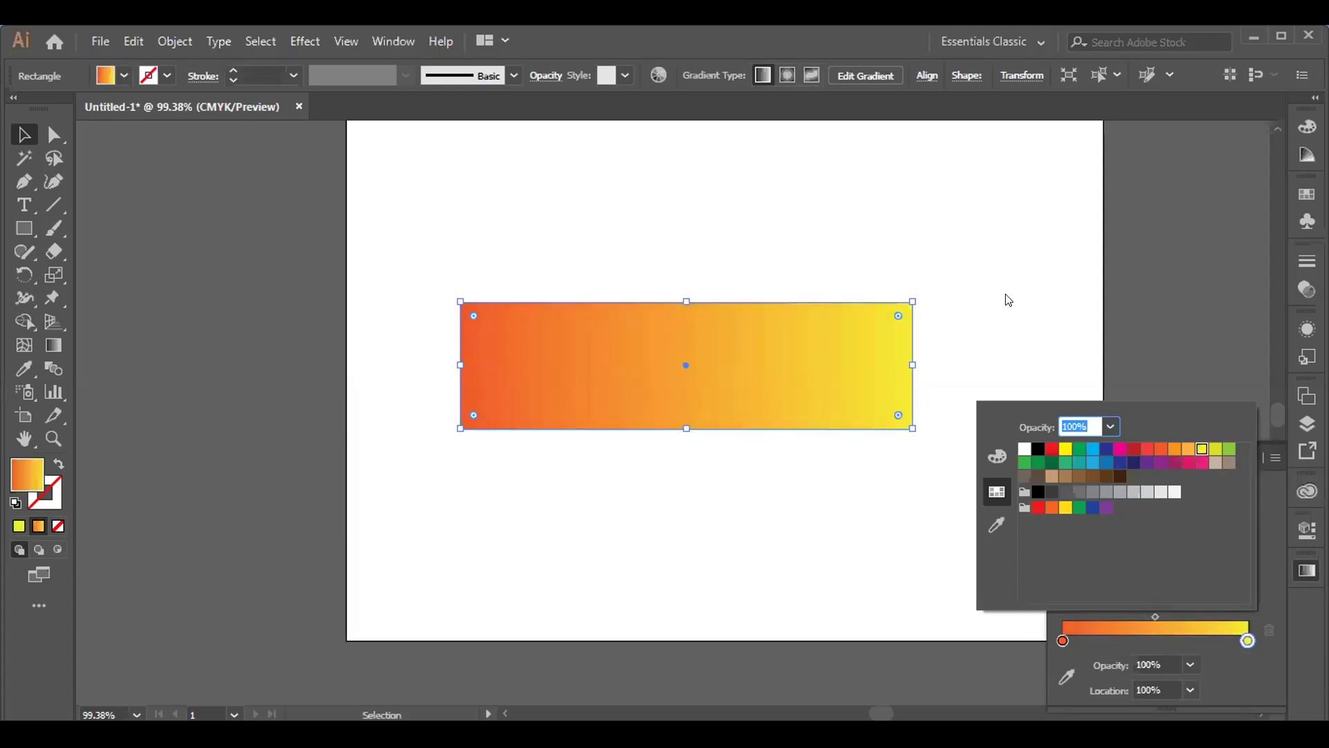
key("Escape")
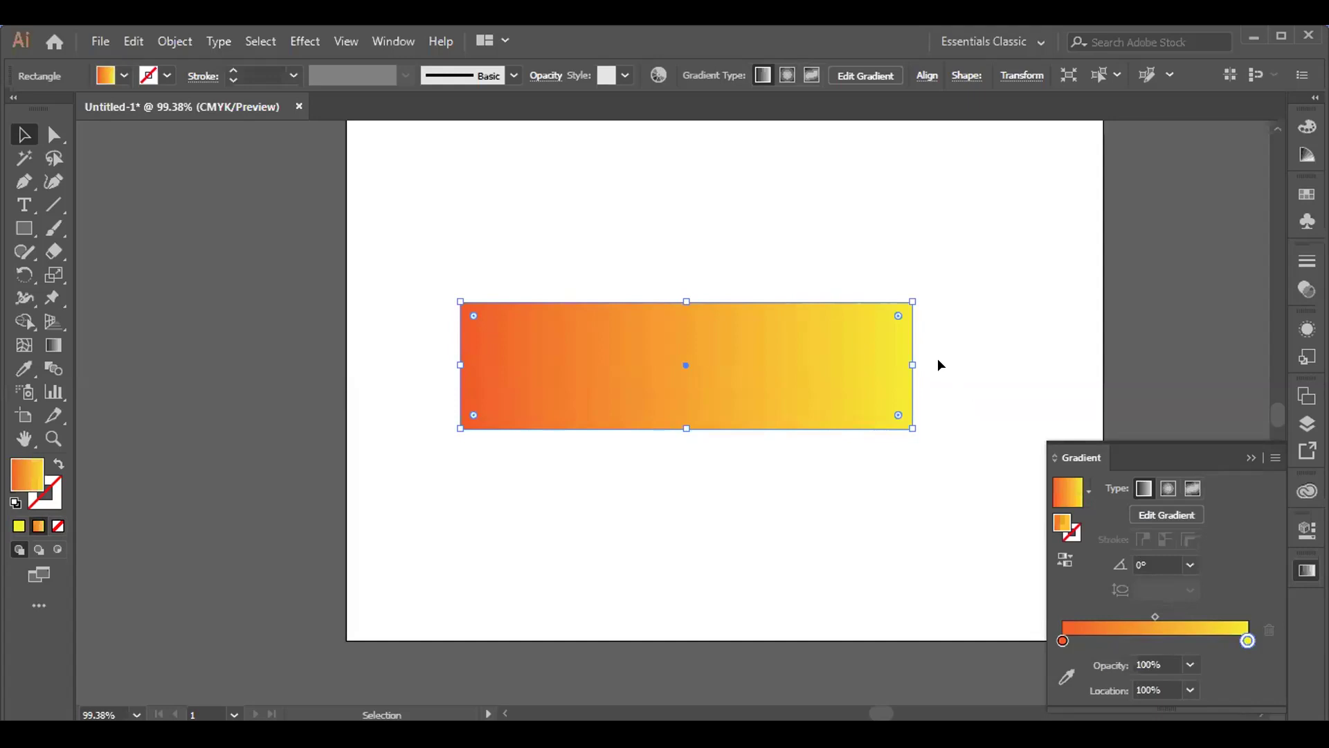
Step: Add two intermediate gradient stops at about 31% and 65%, and colour the 31% stop dark blue
left_click(1119, 640)
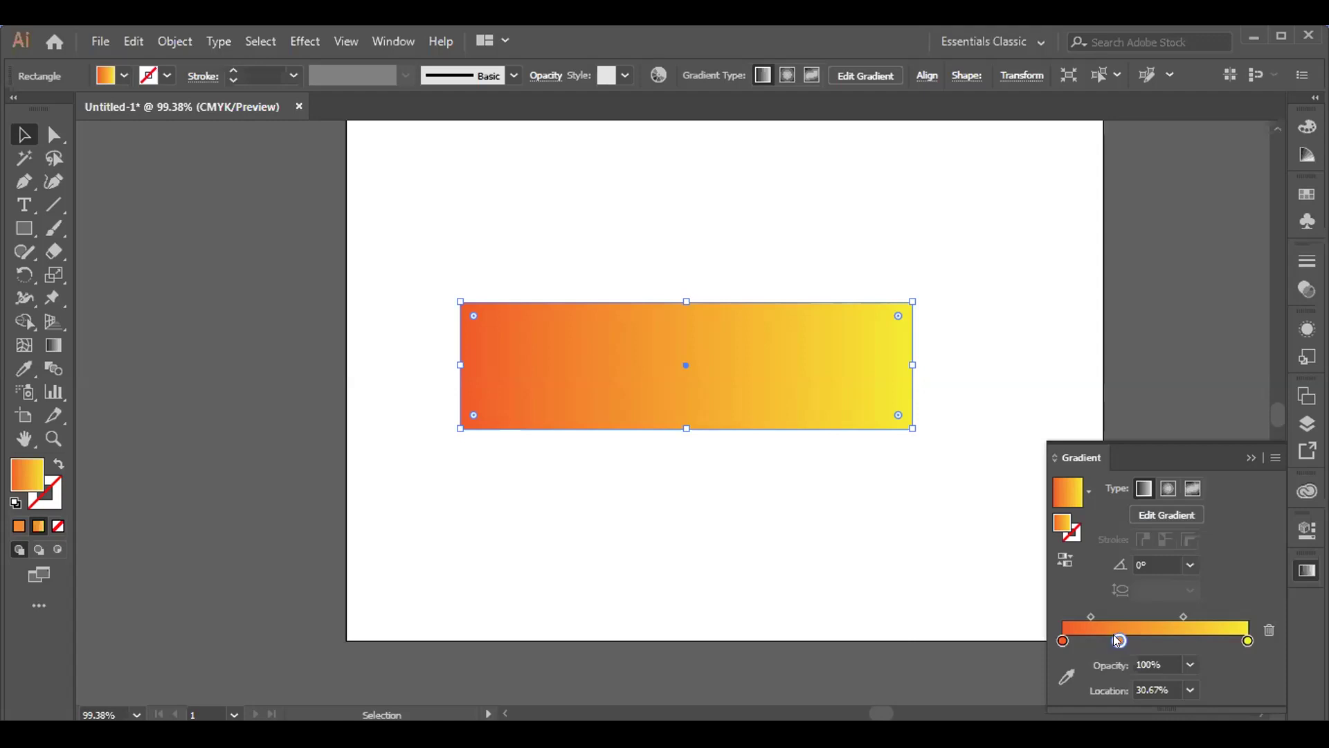
left_click(1181, 640)
left_click(1119, 641)
double_click(1119, 640)
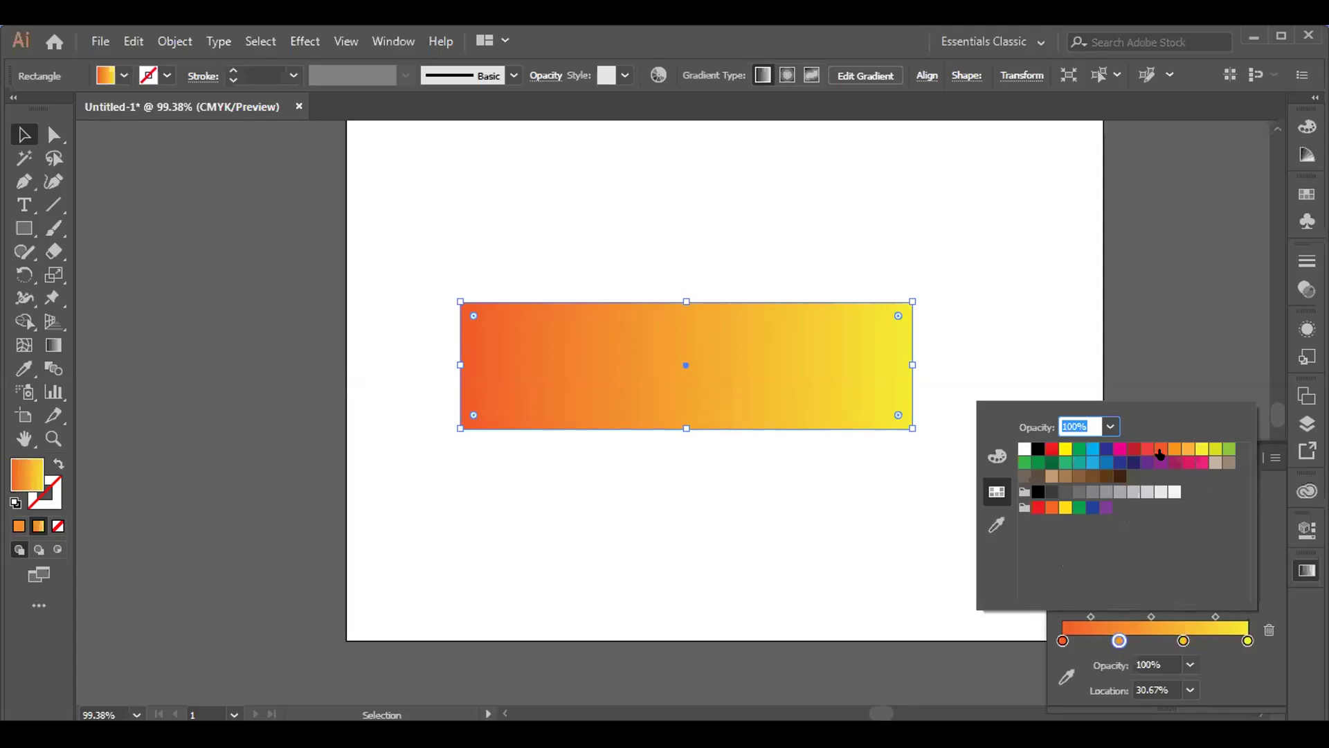
left_click(1117, 459)
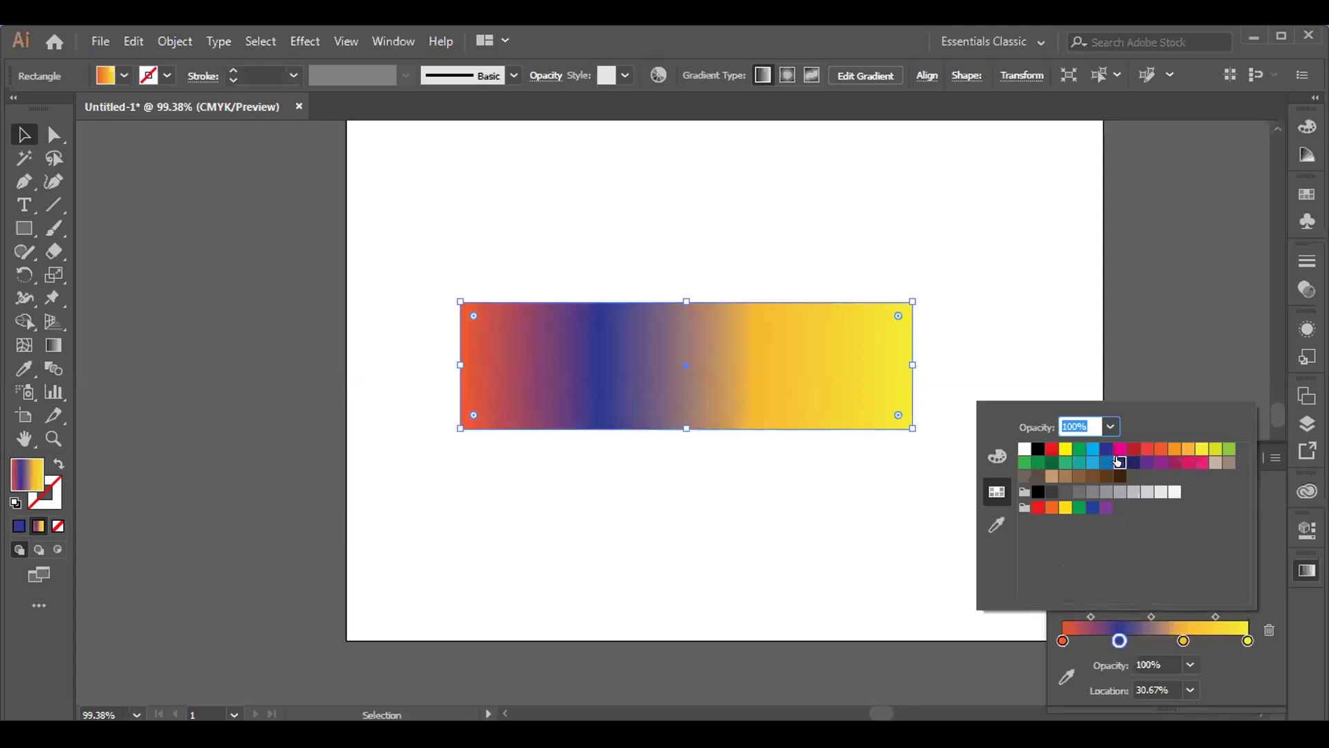
Step: Colour the gradient stop at about 65% light green and add another stop at about 47%
left_click(1182, 641)
double_click(1182, 642)
left_click(1230, 448)
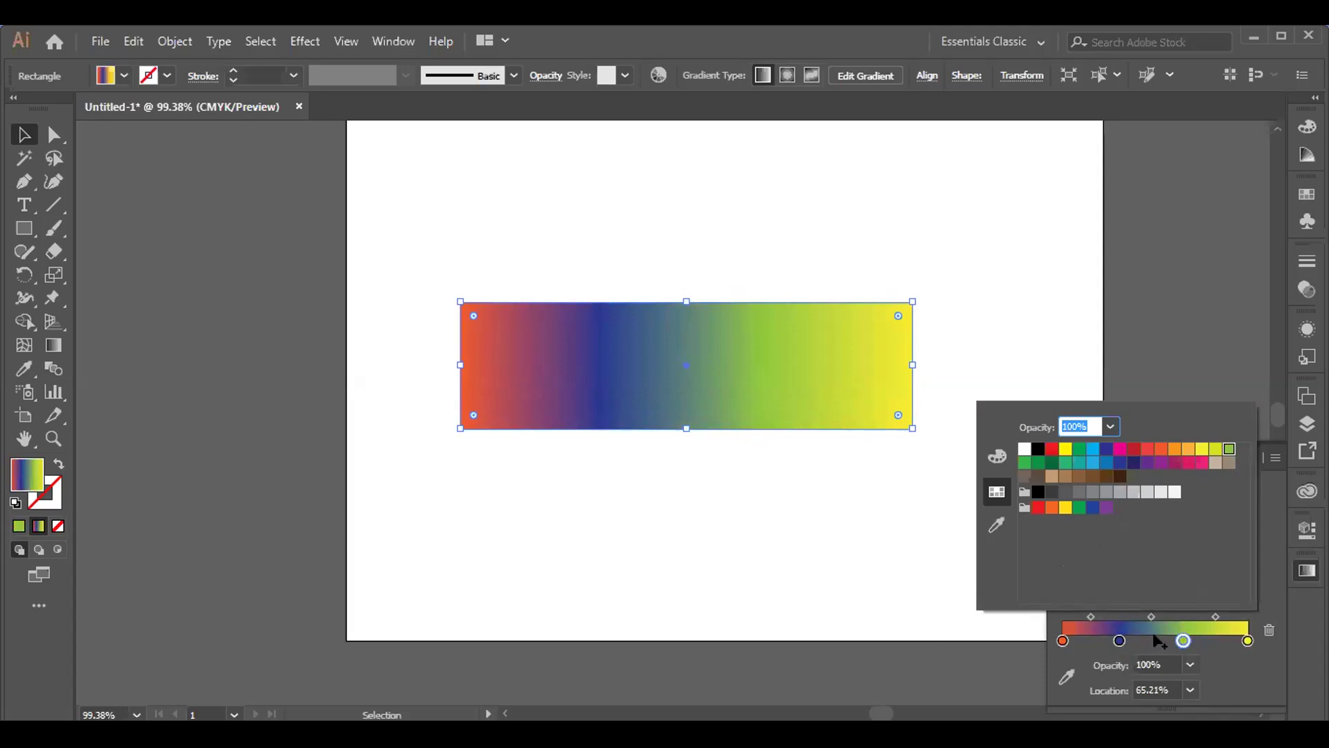
key("Escape")
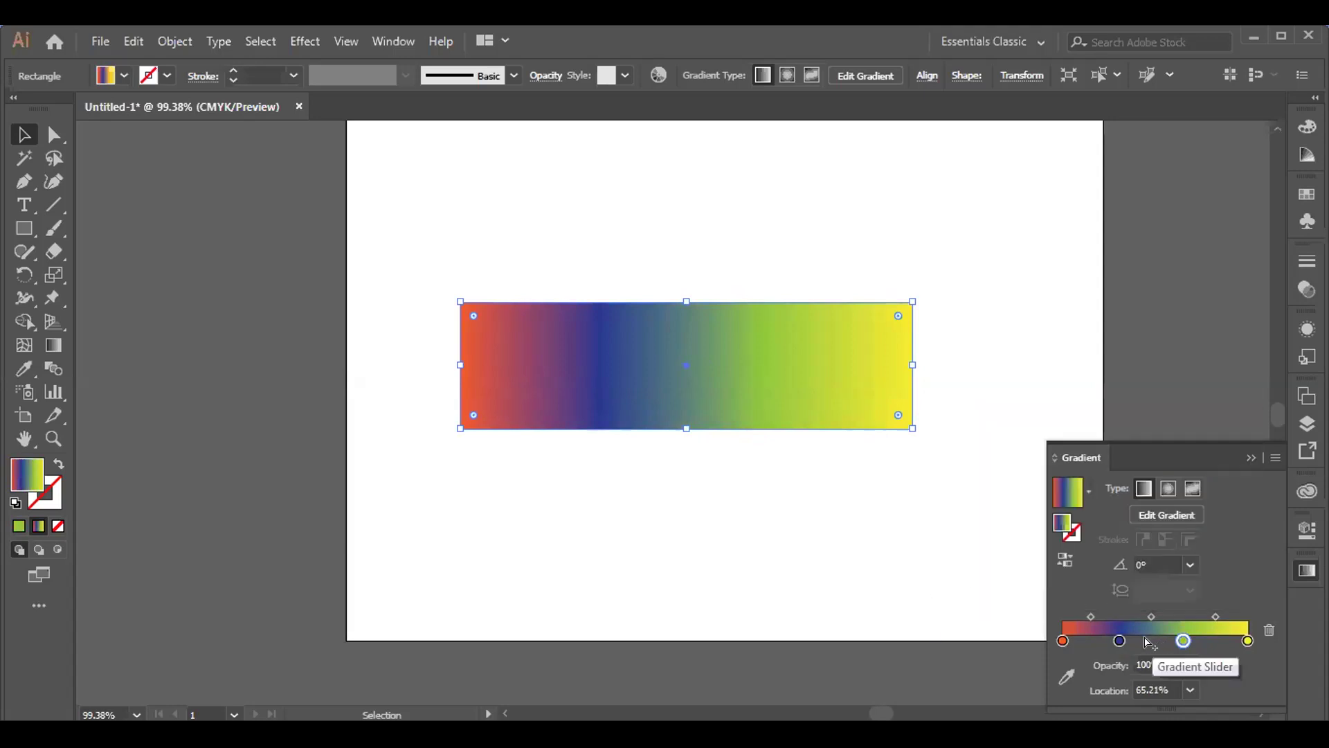
left_click(1149, 641)
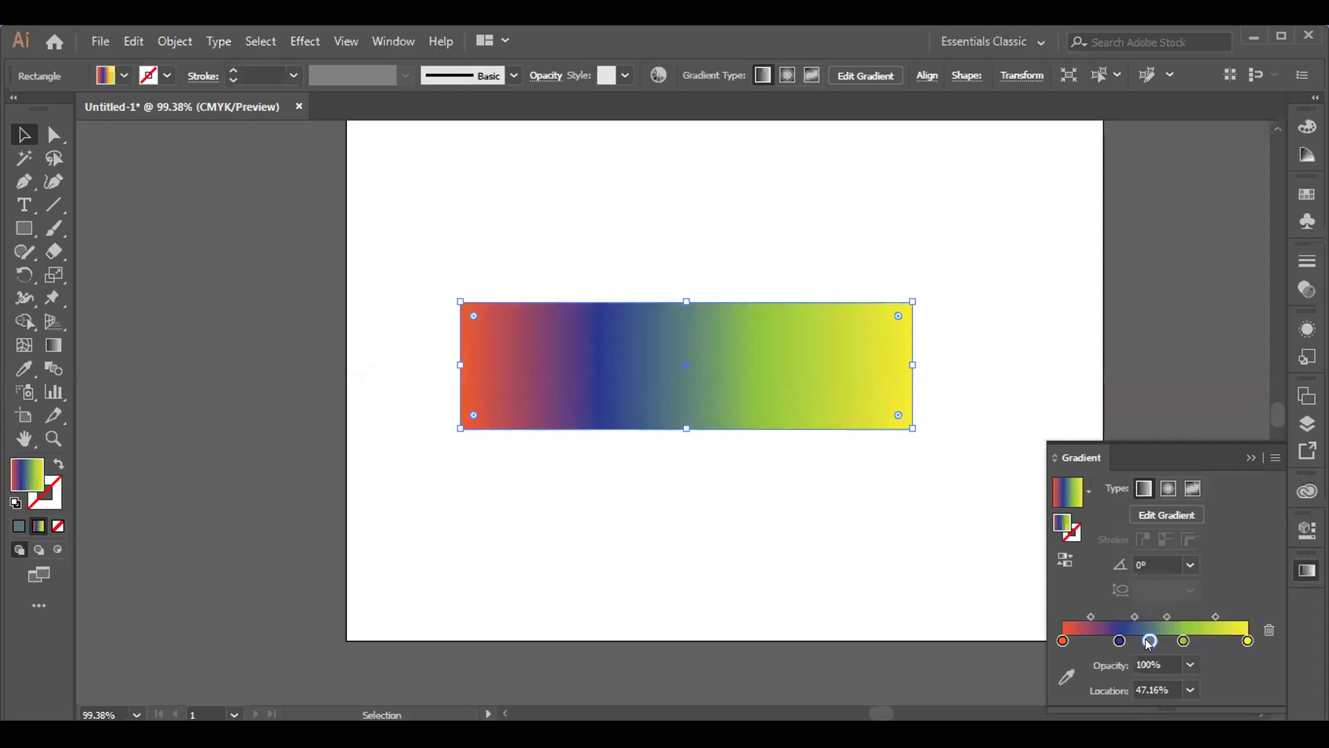